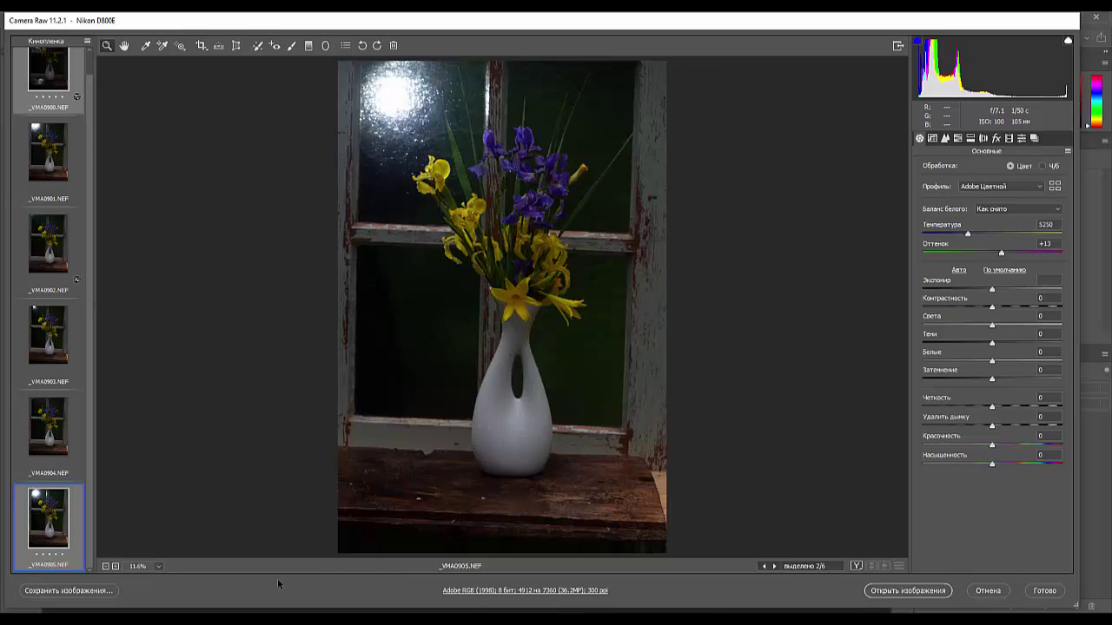
Open the two selected raw photos and load them as layers into one stack with automatic alignment of the source images.
click(926, 593)
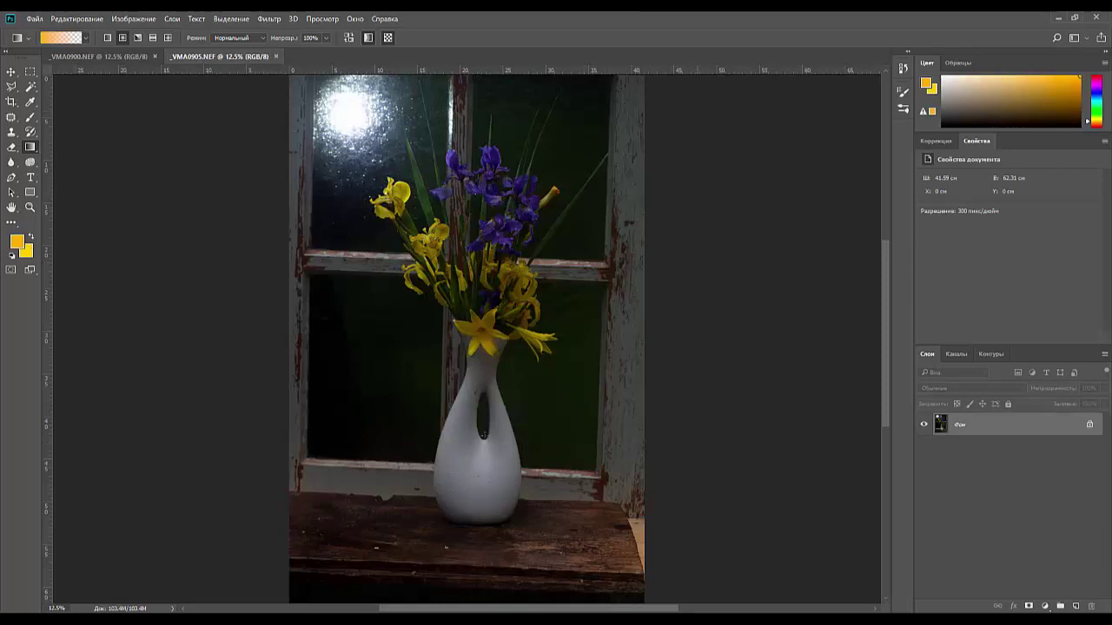
click(35, 19)
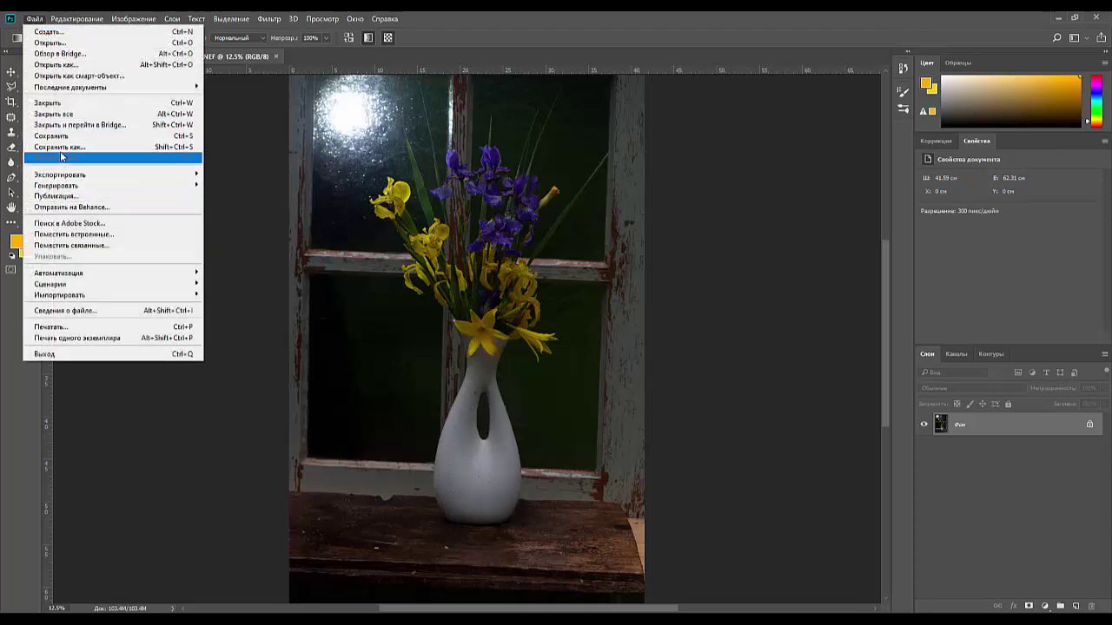
mouse_move(73, 300)
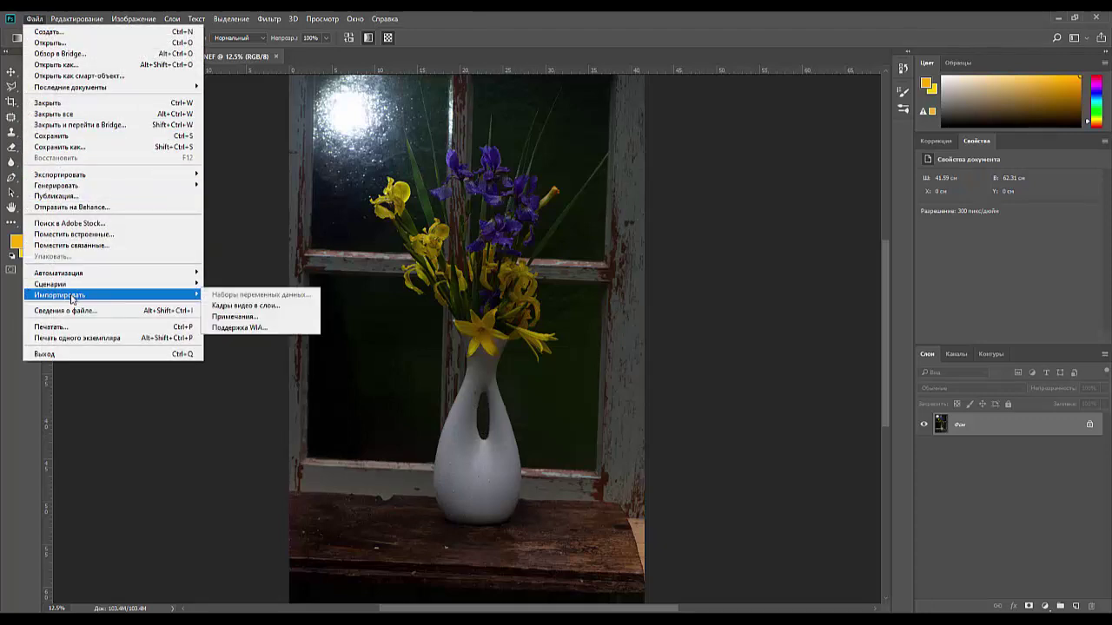
mouse_move(54, 285)
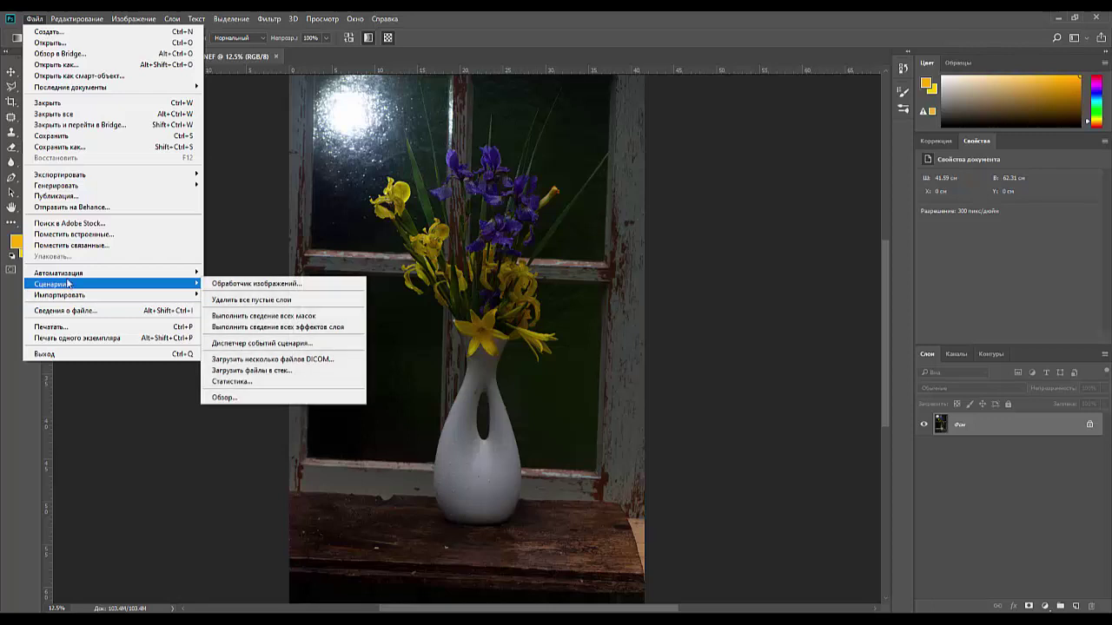
click(286, 371)
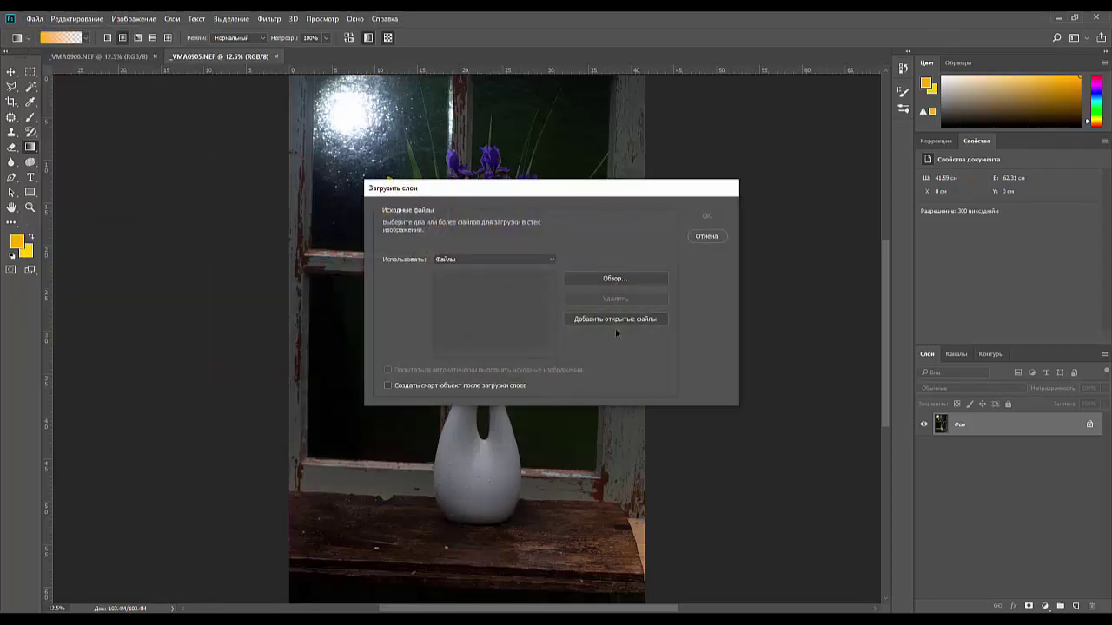
click(617, 321)
click(388, 371)
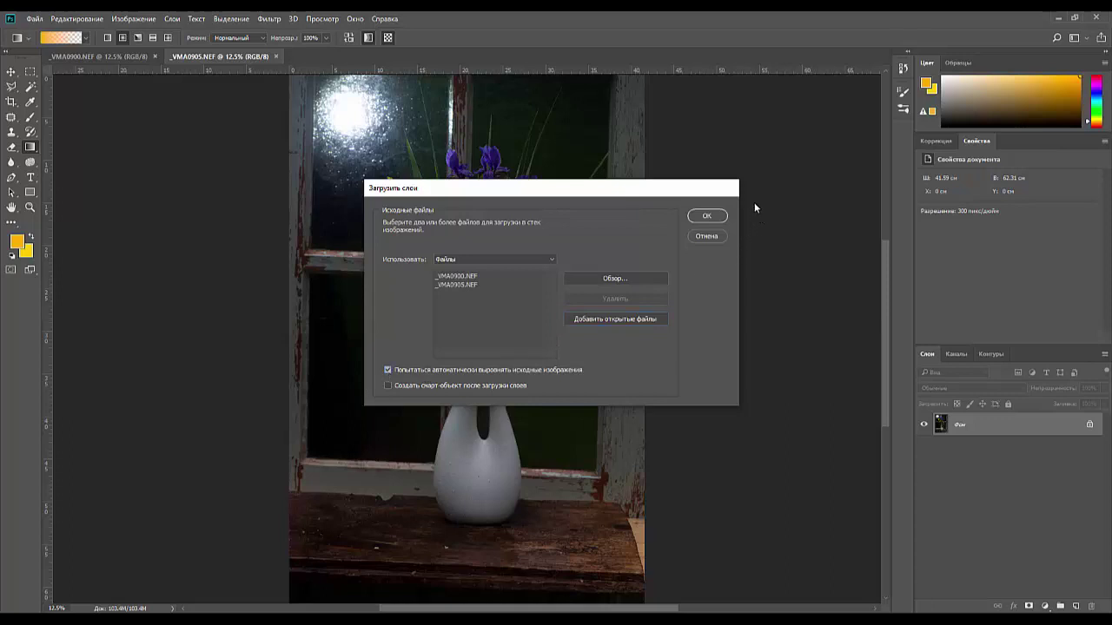
click(705, 216)
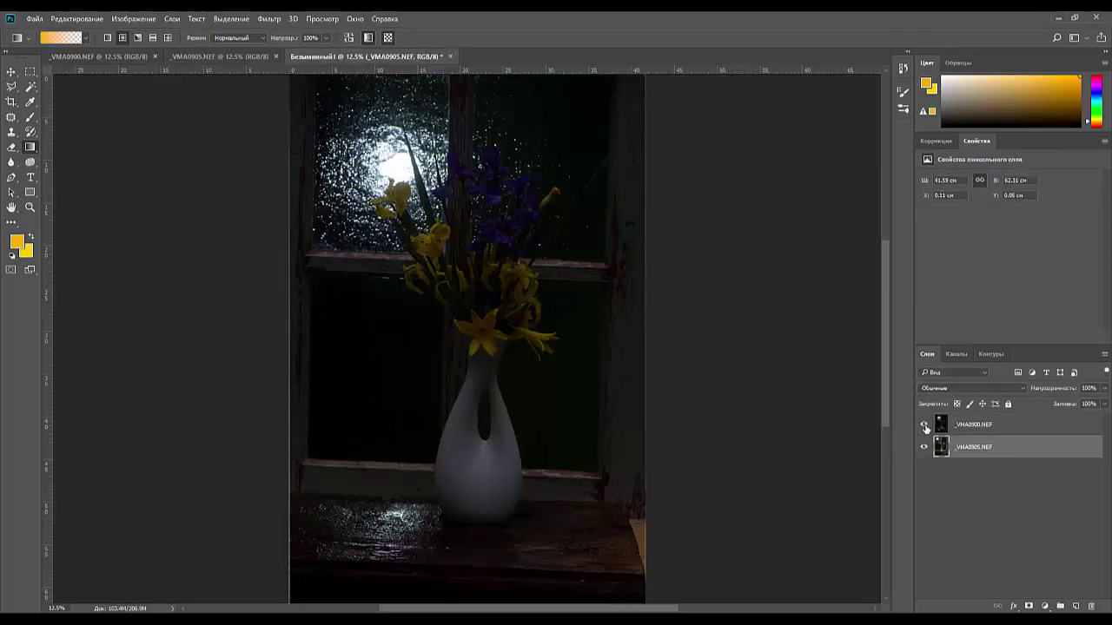
Add a layer mask to the _VMA0900.NEF layer and invert it to black.
click(925, 424)
click(925, 425)
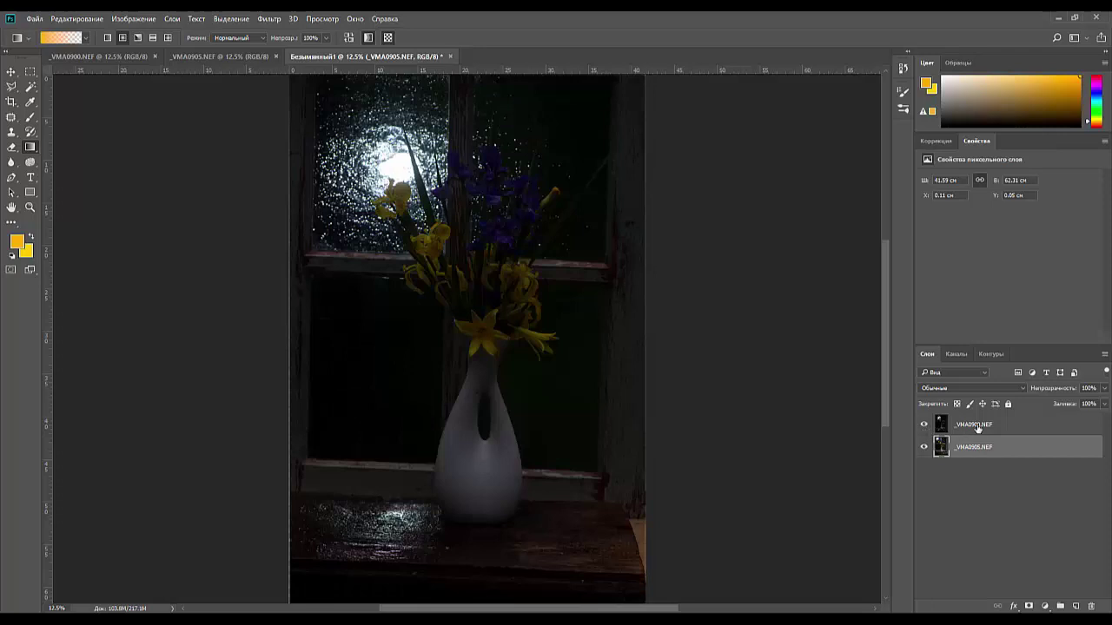
click(977, 426)
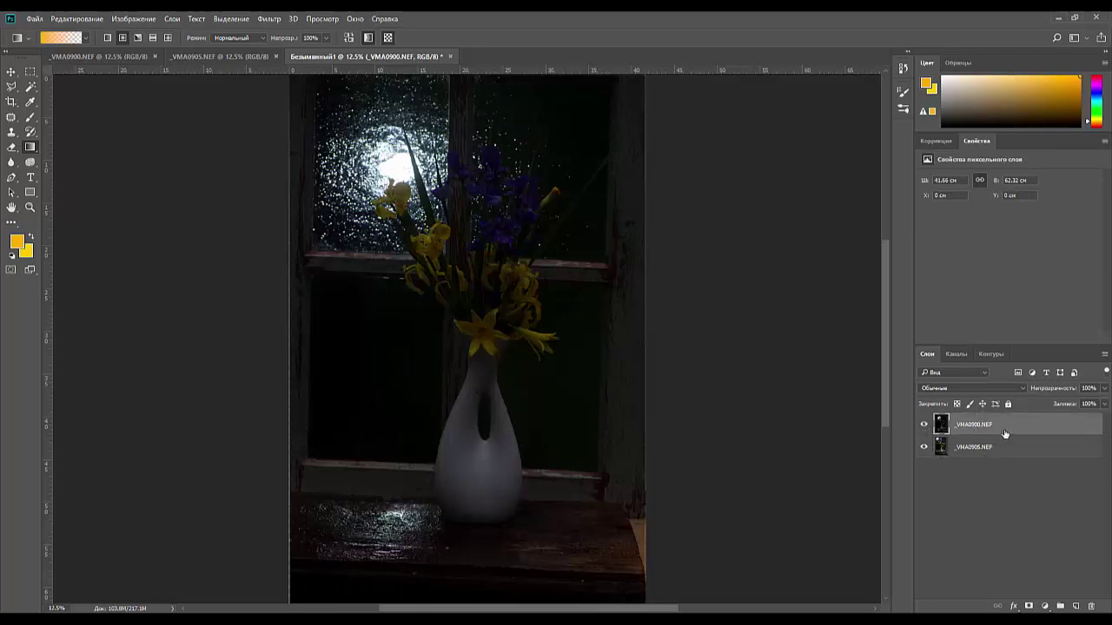
click(1030, 607)
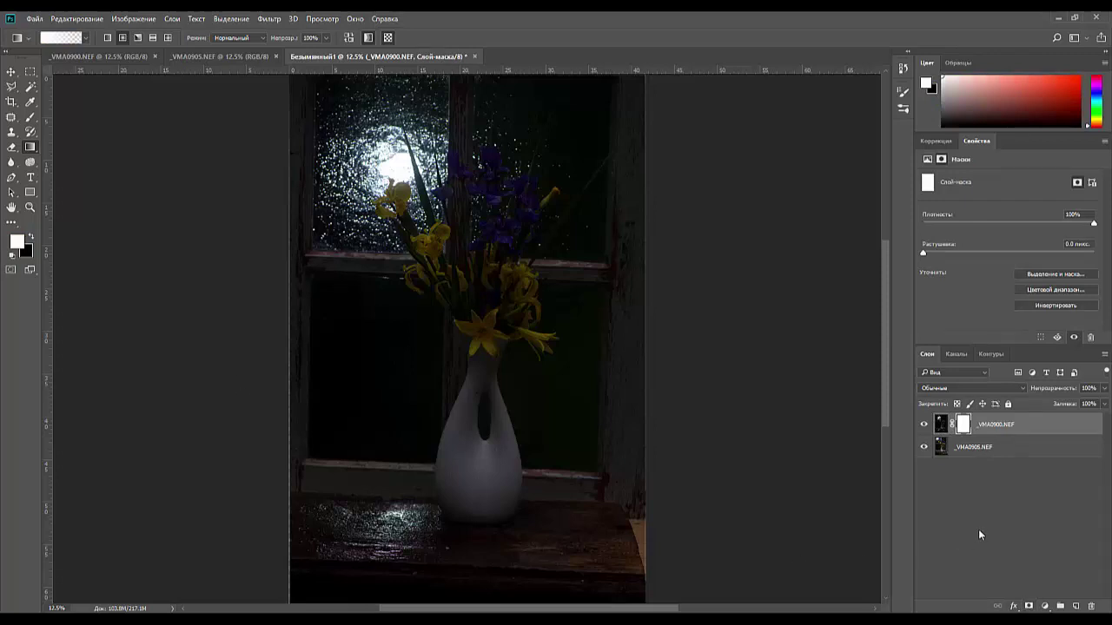
key(ctrl+i)
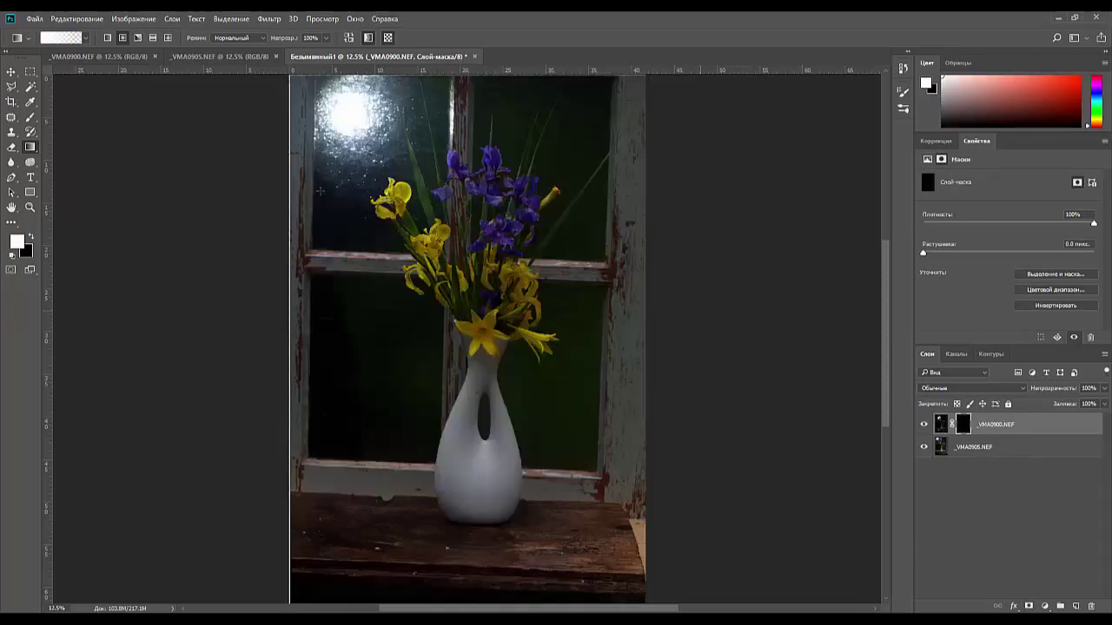
Brush white on the mask to reveal the wet reflections on the tabletop, and restore the lower window frame with black.
click(30, 116)
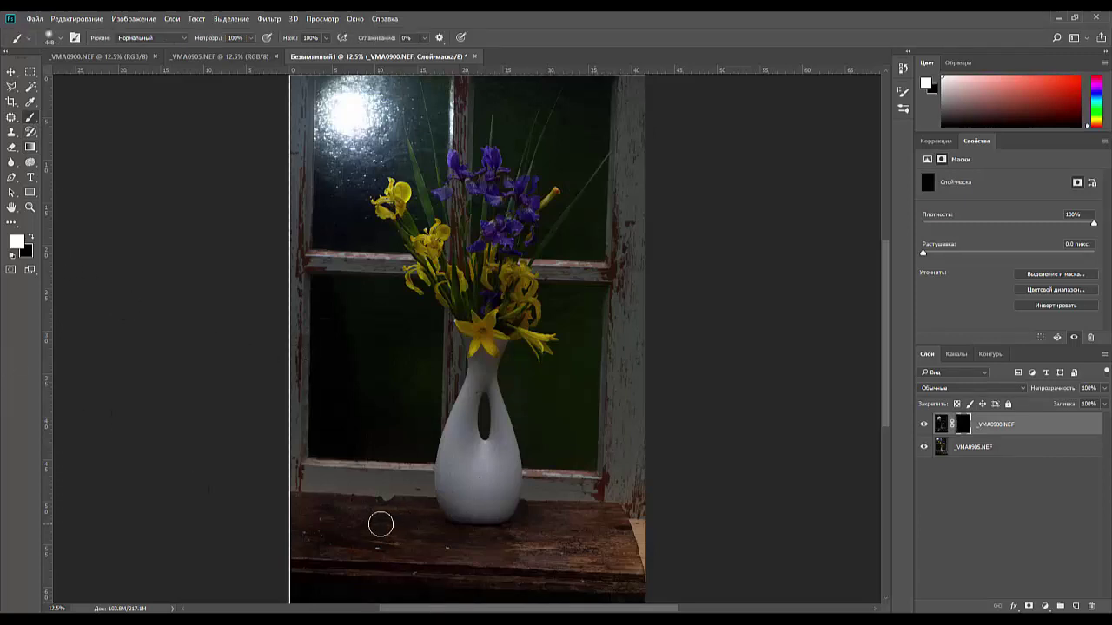
mouse_move(379, 524)
mouse_down()
mouse_move(412, 534)
mouse_move(373, 522)
mouse_move(407, 512)
mouse_move(363, 497)
mouse_move(410, 475)
mouse_move(332, 469)
mouse_move(410, 524)
mouse_move(358, 552)
mouse_move(439, 542)
mouse_move(356, 559)
mouse_move(446, 559)
mouse_move(399, 536)
mouse_move(422, 506)
mouse_move(466, 568)
mouse_move(407, 570)
mouse_move(416, 565)
mouse_move(356, 543)
mouse_move(270, 542)
mouse_move(325, 527)
mouse_move(291, 513)
mouse_move(343, 509)
mouse_move(217, 508)
mouse_up()
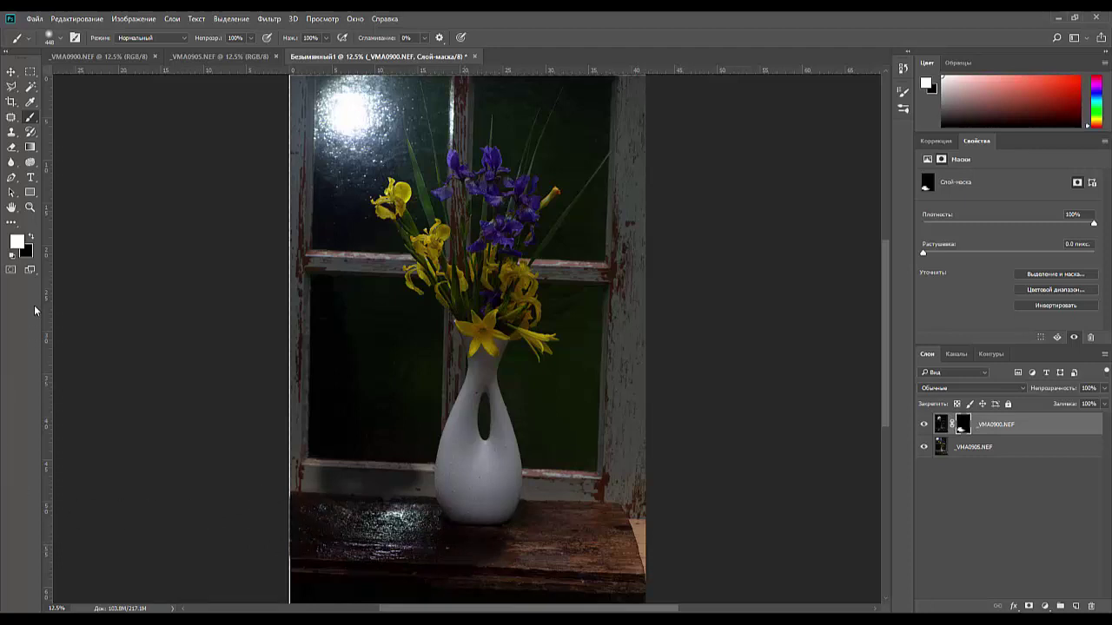
mouse_move(342, 472)
mouse_down()
mouse_move(420, 474)
mouse_move(310, 466)
mouse_move(441, 474)
mouse_move(288, 462)
mouse_move(427, 480)
mouse_move(274, 481)
mouse_move(425, 473)
mouse_move(309, 470)
mouse_move(489, 478)
mouse_move(460, 446)
mouse_move(443, 472)
mouse_move(285, 483)
mouse_up()
click(32, 234)
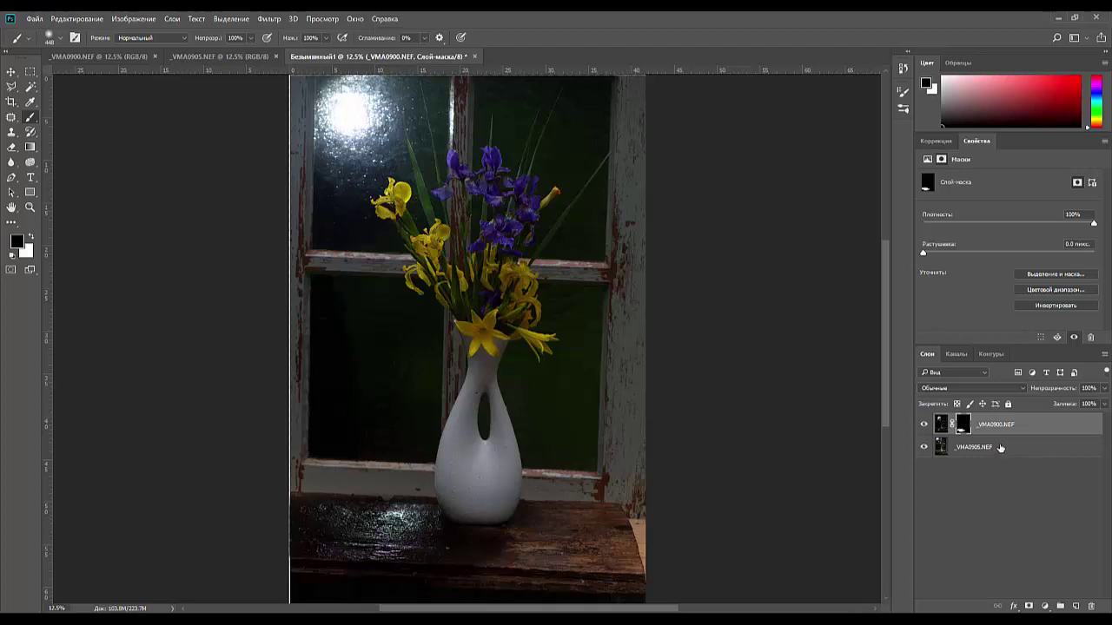
Stamp all visible layers into a new layer above the _VMA0900.NEF layer and duplicate it.
click(1003, 427)
key(ctrl+shift+alt+e)
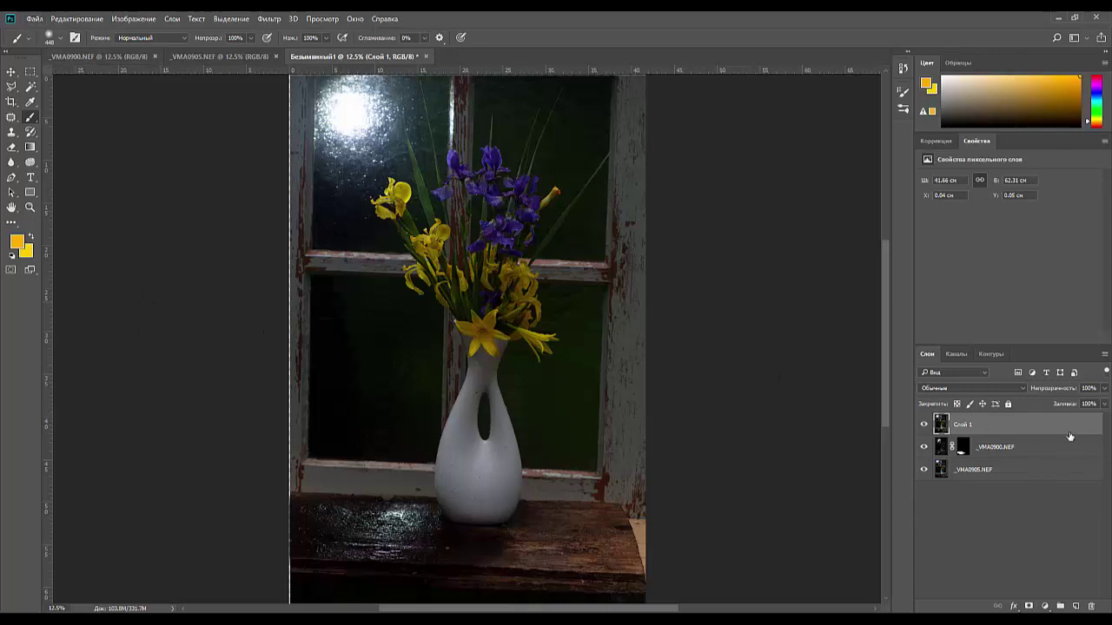
drag(1063, 429, 1077, 608)
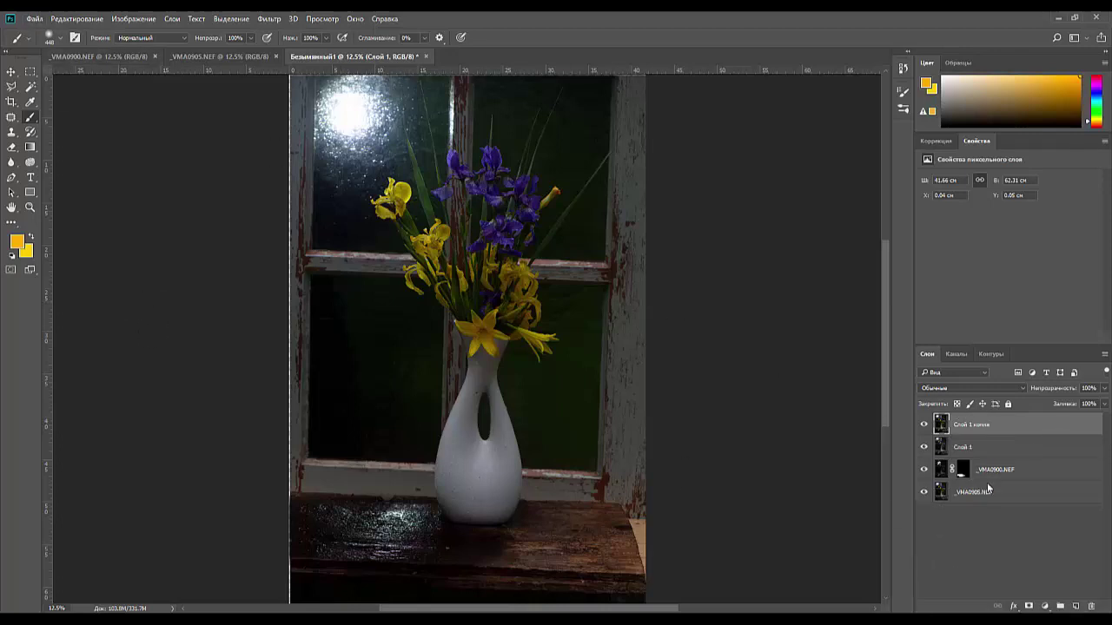
Delete the _VMA0900.NEF and _VMA0905.NEF layers and the duplicate, leaving only the merged layer.
click(1051, 476)
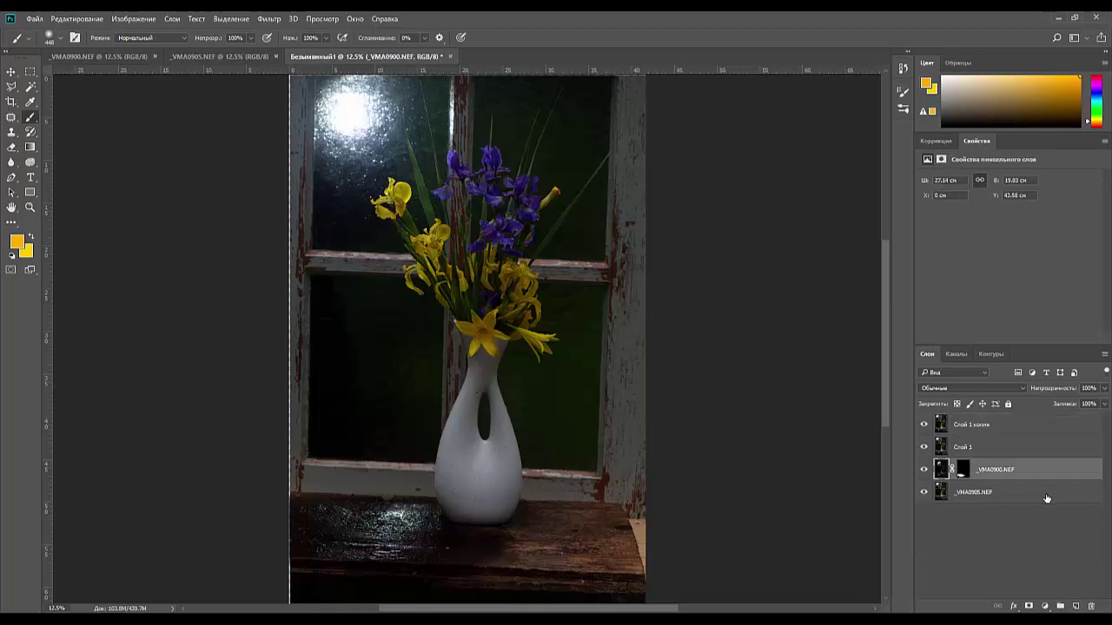
shift+click(1051, 498)
drag(1051, 497, 1091, 607)
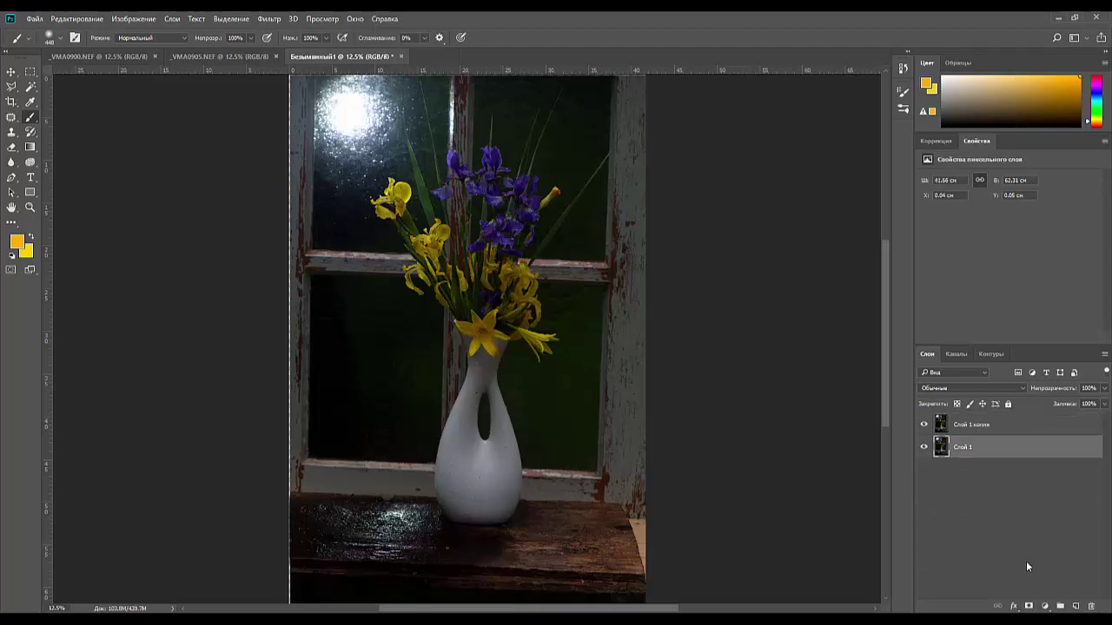
shift+click(959, 425)
drag(986, 424, 1092, 605)
click(1034, 432)
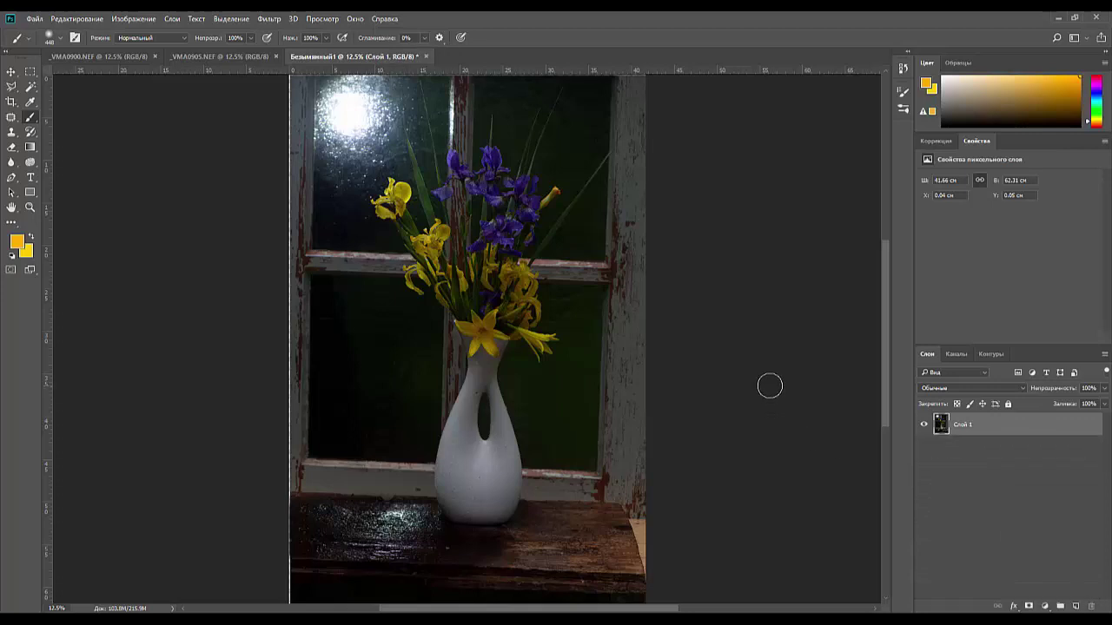
key(ctrl+t)
drag(768, 296, 768, 292)
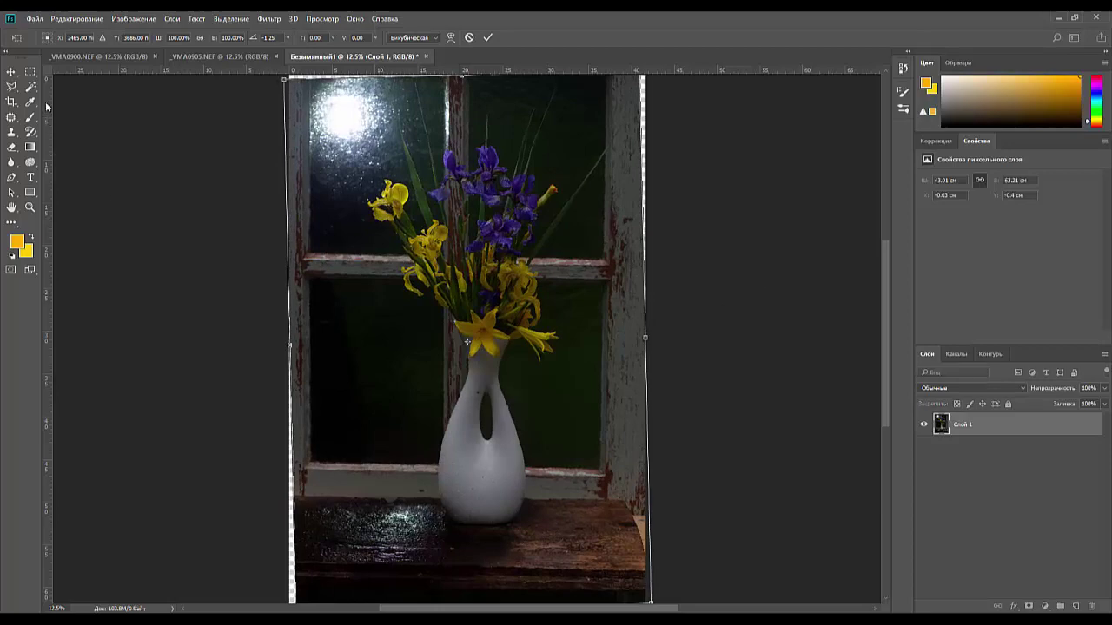
key(Return)
Straighten the photo with the Crop tool by rotating it slightly counterclockwise, and crop it evenly around the window frame.
click(11, 102)
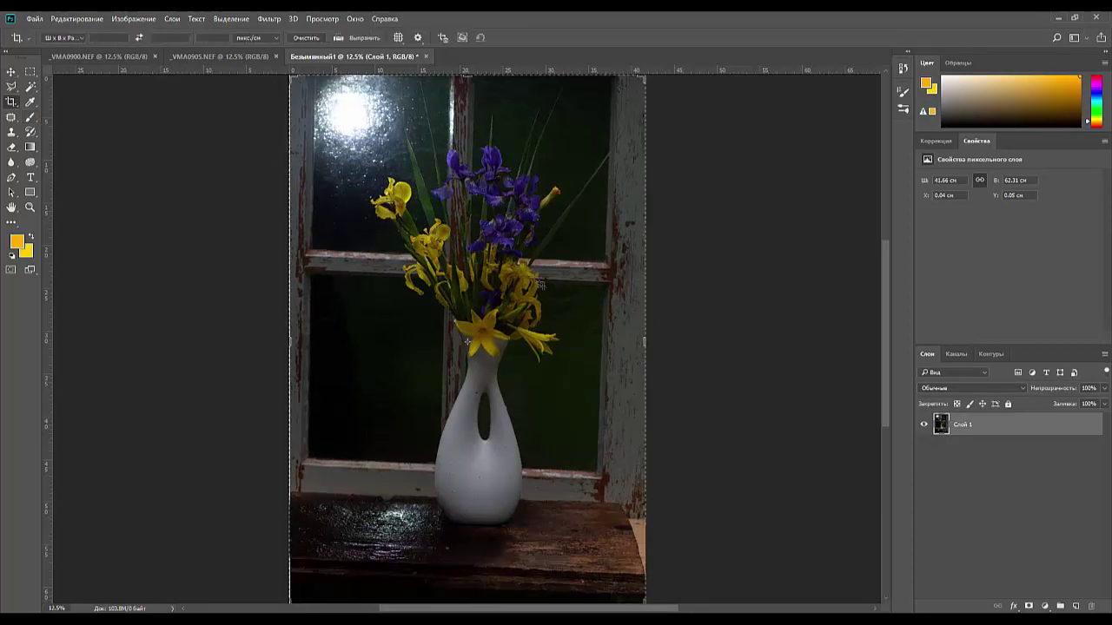
drag(682, 314, 678, 303)
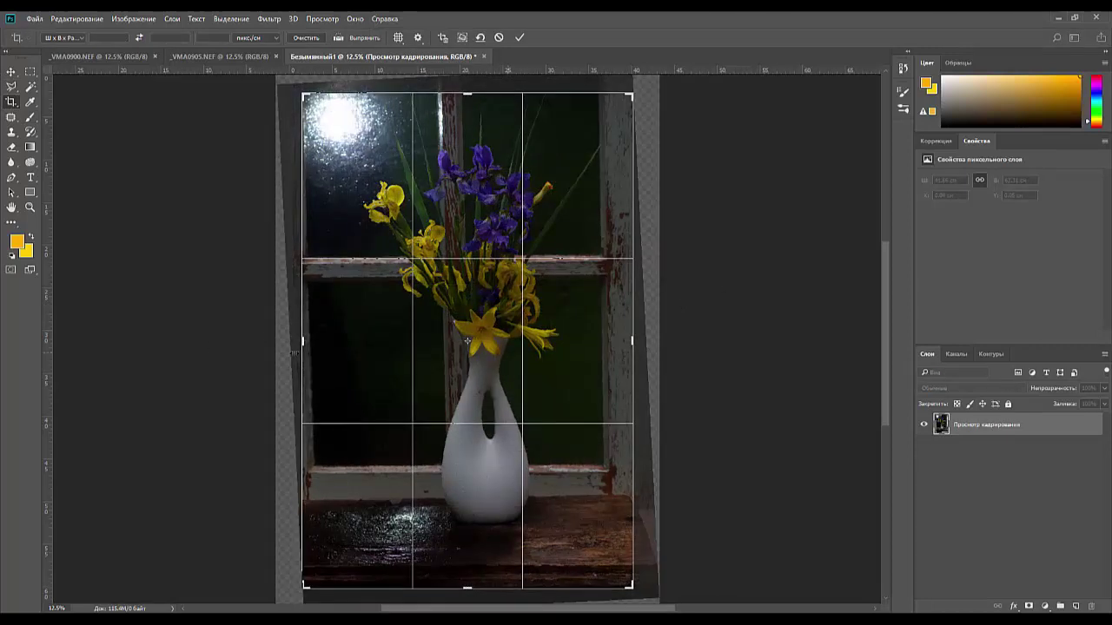
drag(302, 341, 296, 342)
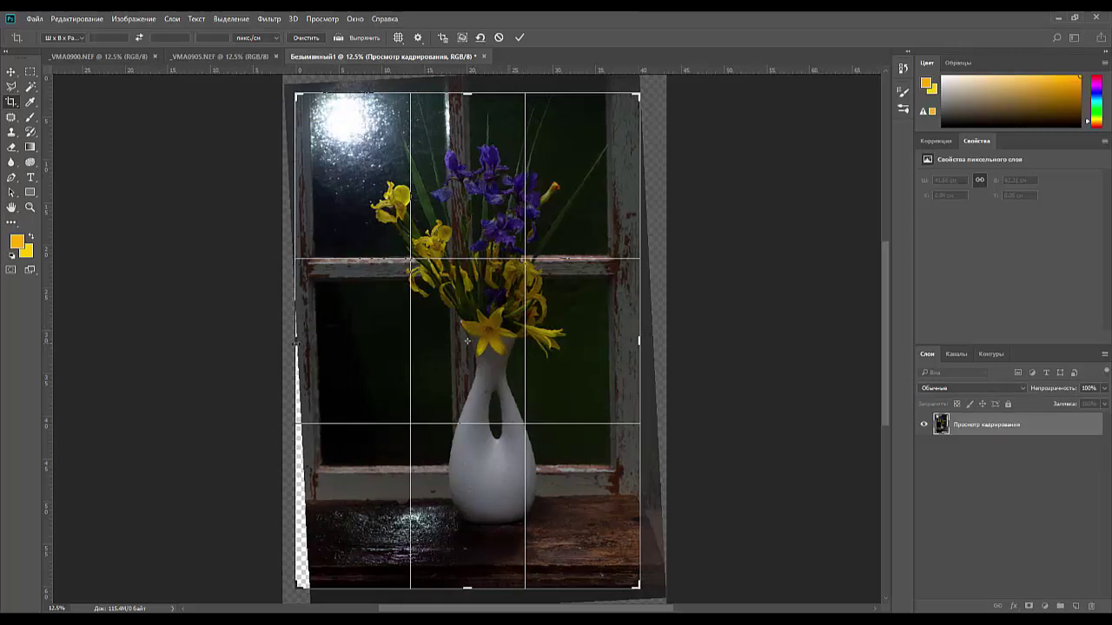
drag(487, 606, 500, 606)
drag(639, 342, 635, 341)
drag(712, 350, 714, 353)
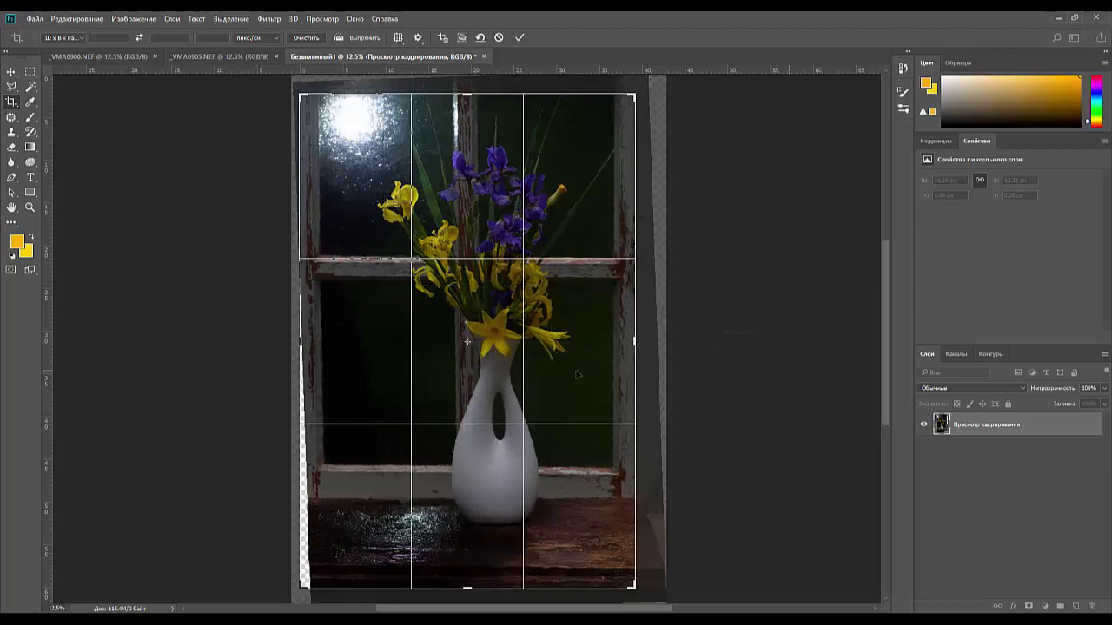
key(Return)
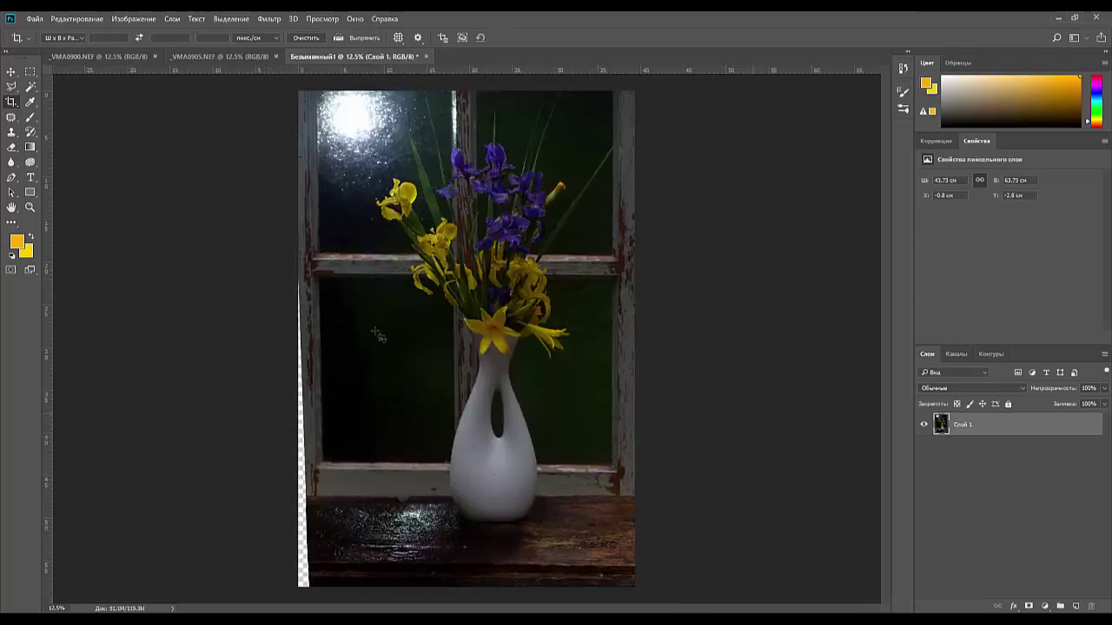
Select the strip along the photo's lower left edge and stretch it outward with Free Transform to cover the transparent gap.
click(30, 71)
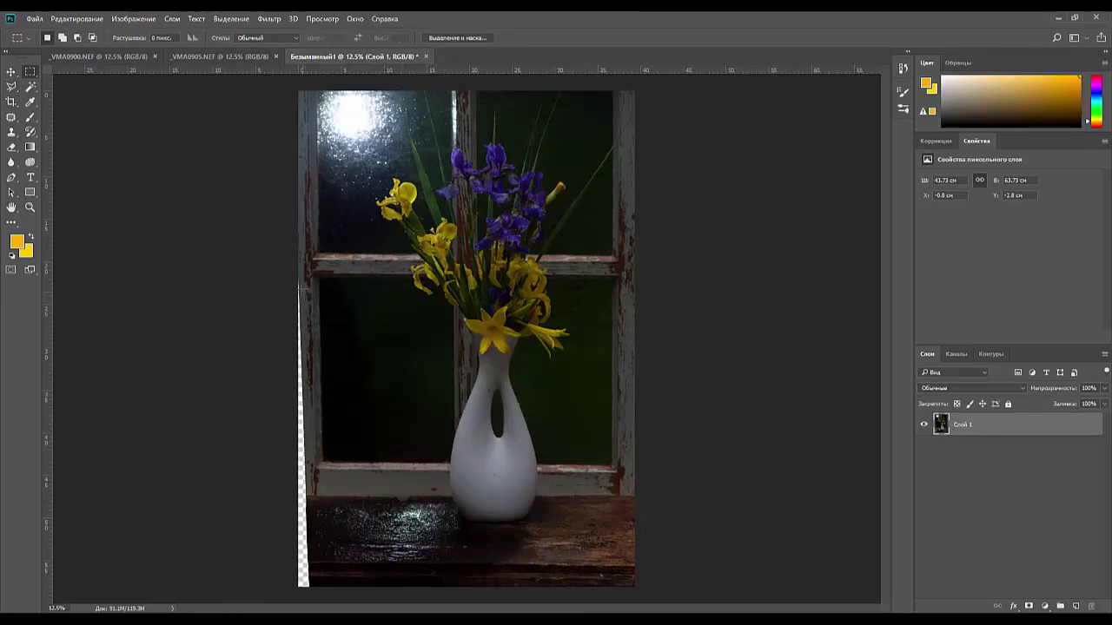
drag(301, 279, 315, 598)
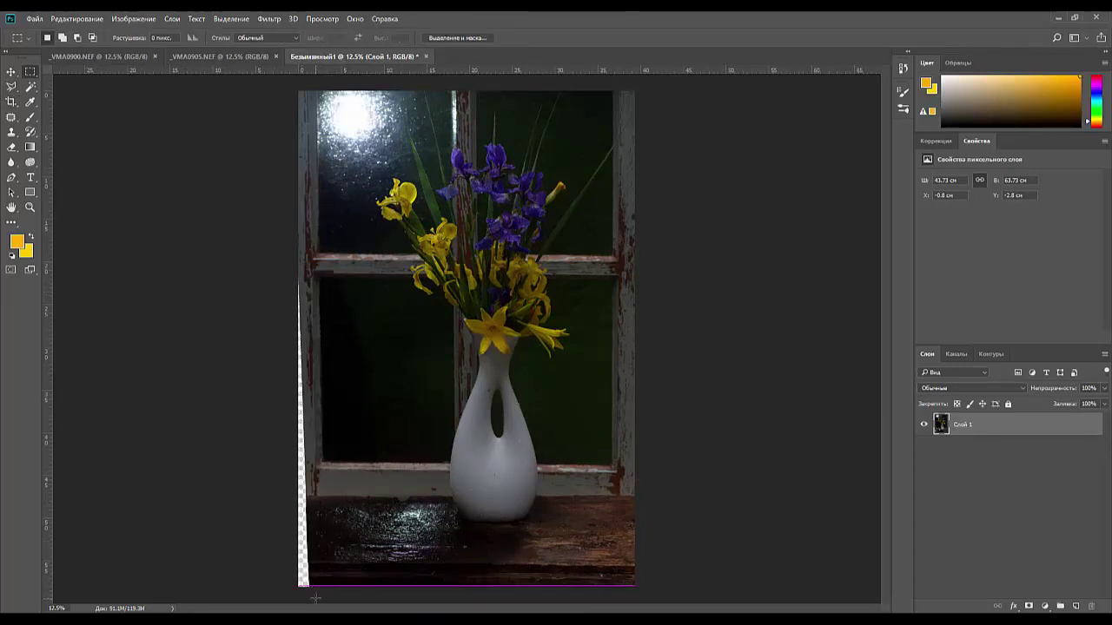
key(ctrl+t)
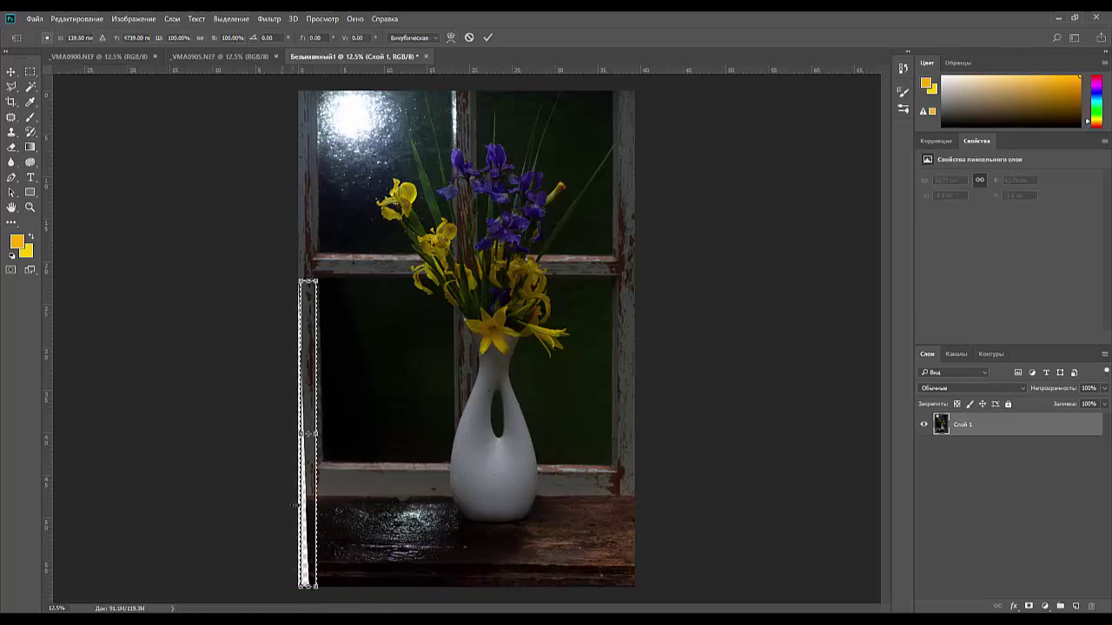
drag(301, 435, 269, 434)
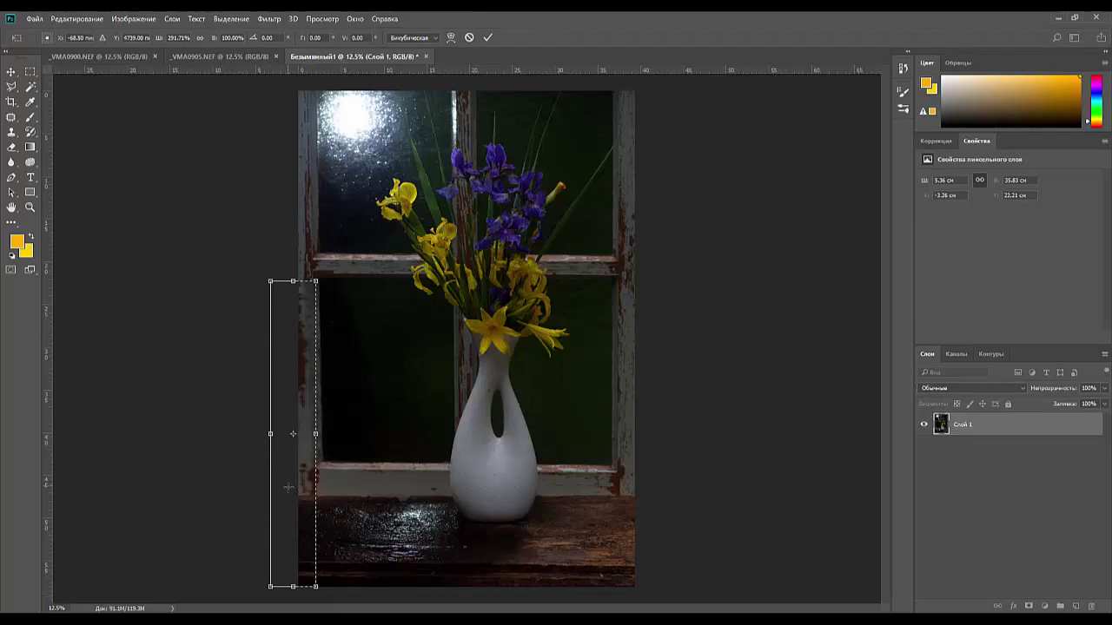
key(Return)
key(ctrl+d)
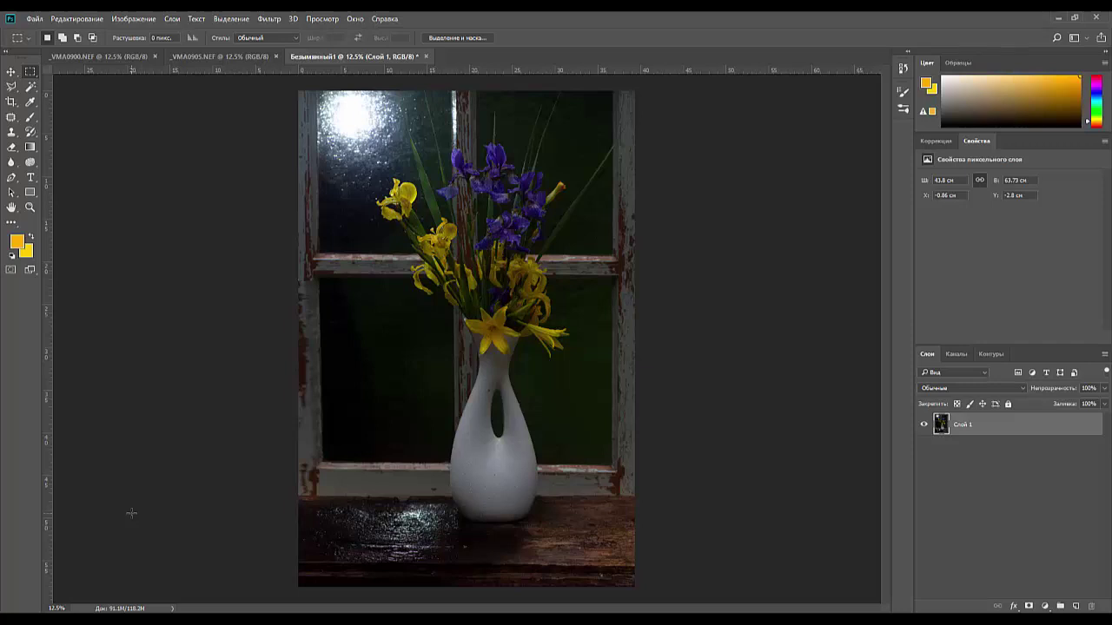
key(ctrl+plus)
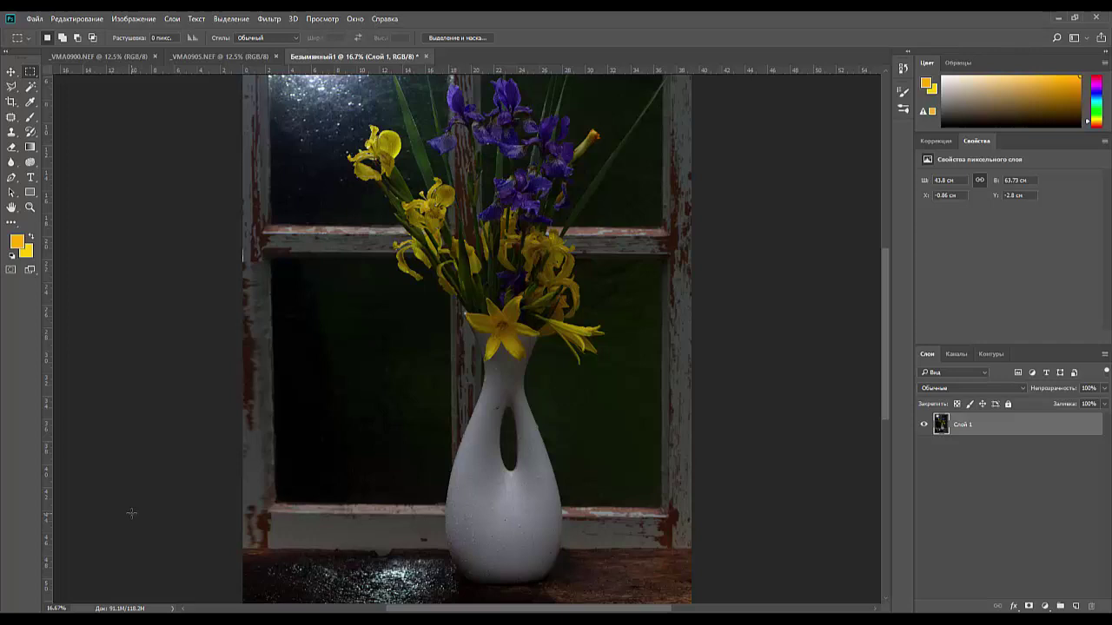
Crop the photo's left edge inward to cut off the transparent strip.
key(ctrl+minus)
key(ctrl+minus)
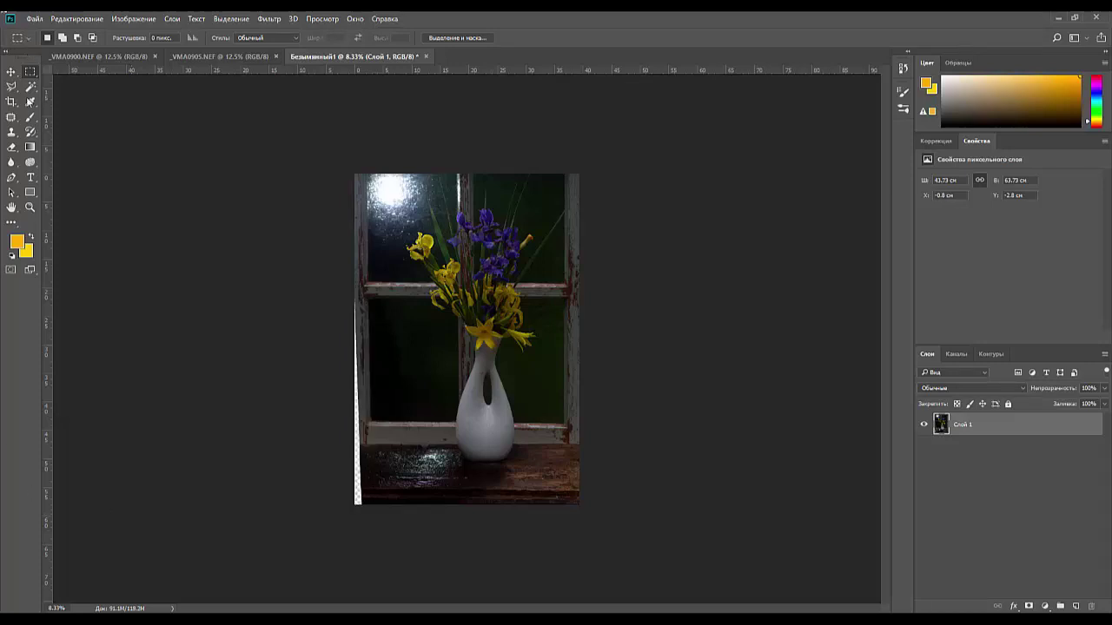
key(c)
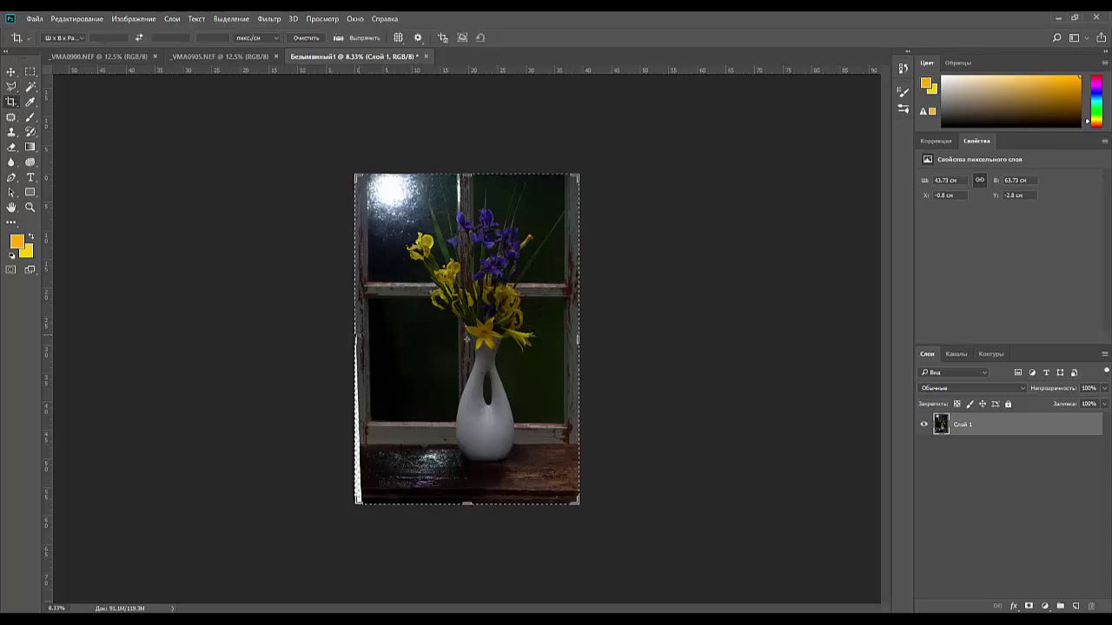
drag(353, 335, 358, 335)
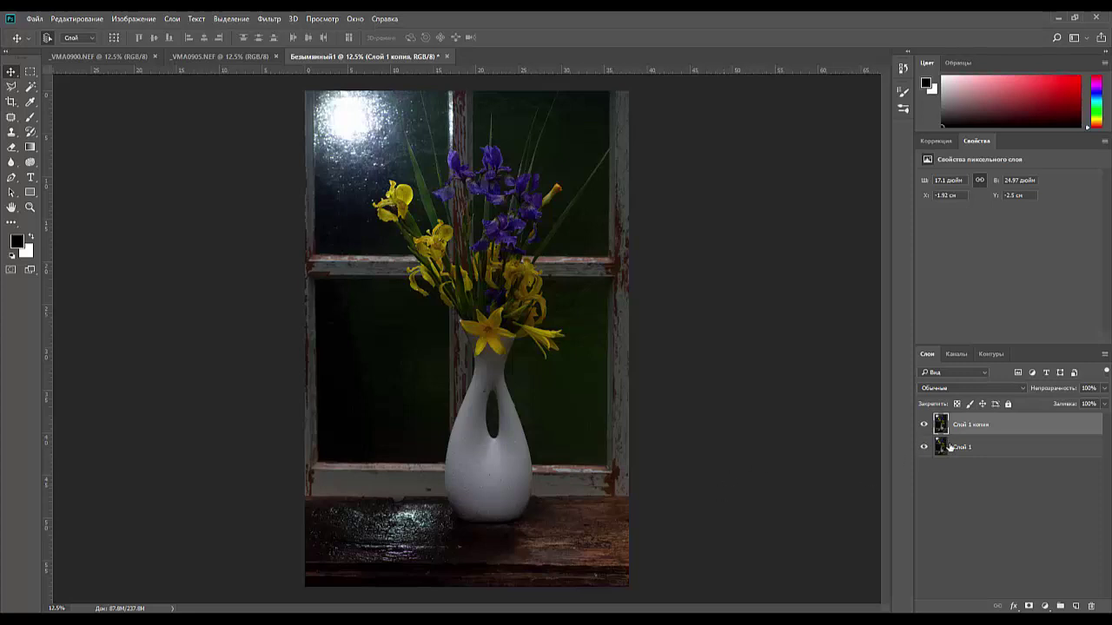
Add a Black & White adjustment layer above the duplicated photo layer.
click(936, 143)
click(964, 189)
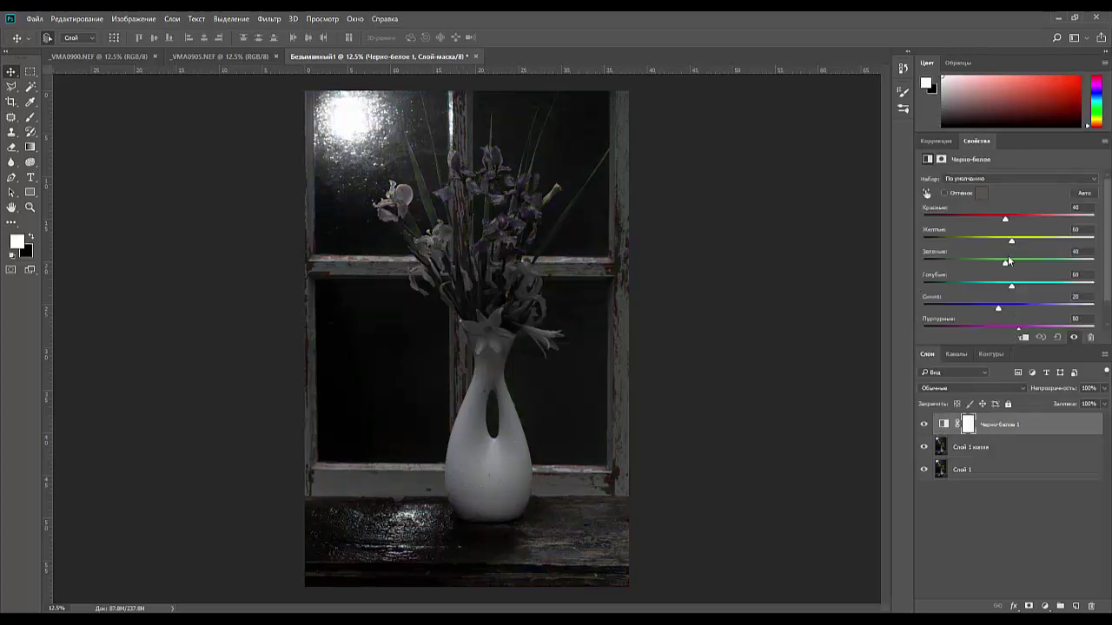
In the Black & White adjustment, set Yellows to 181, Greens to 169 and Blues to 300.
drag(1005, 265, 1055, 247)
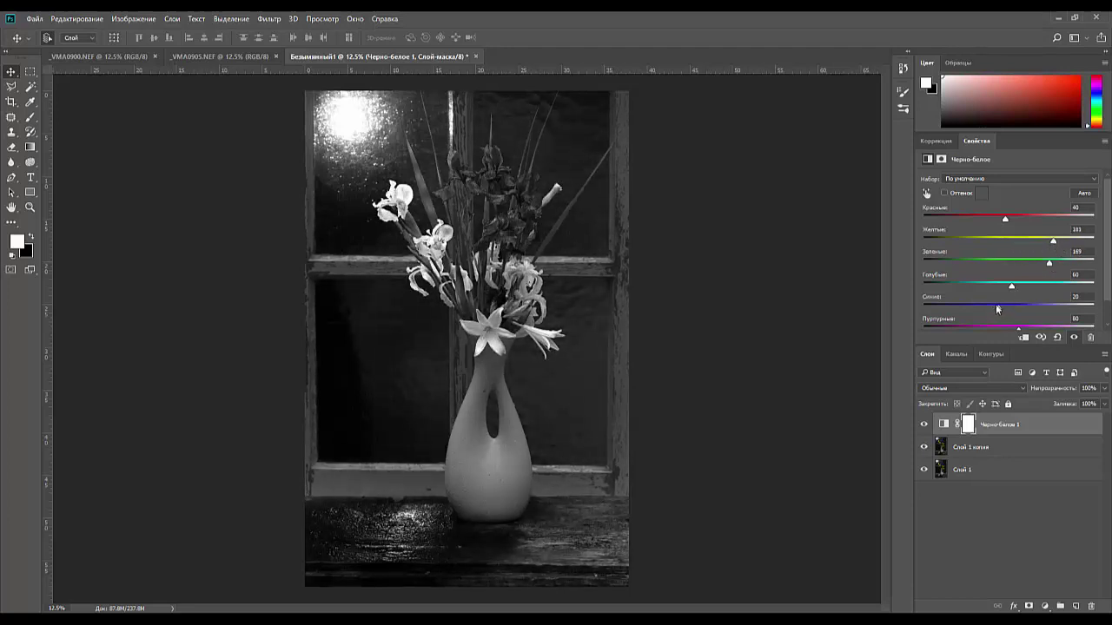
drag(998, 306, 1103, 303)
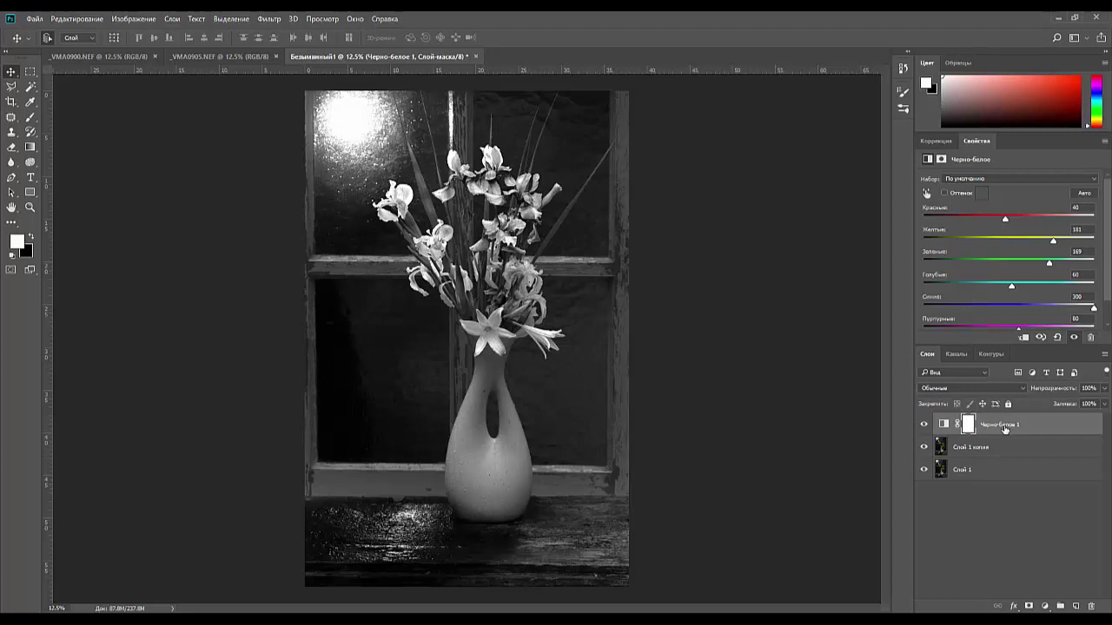
Duplicate the layer Слой 1 копия and merge the Black & White adjustment down into the new copy.
drag(998, 449, 1075, 606)
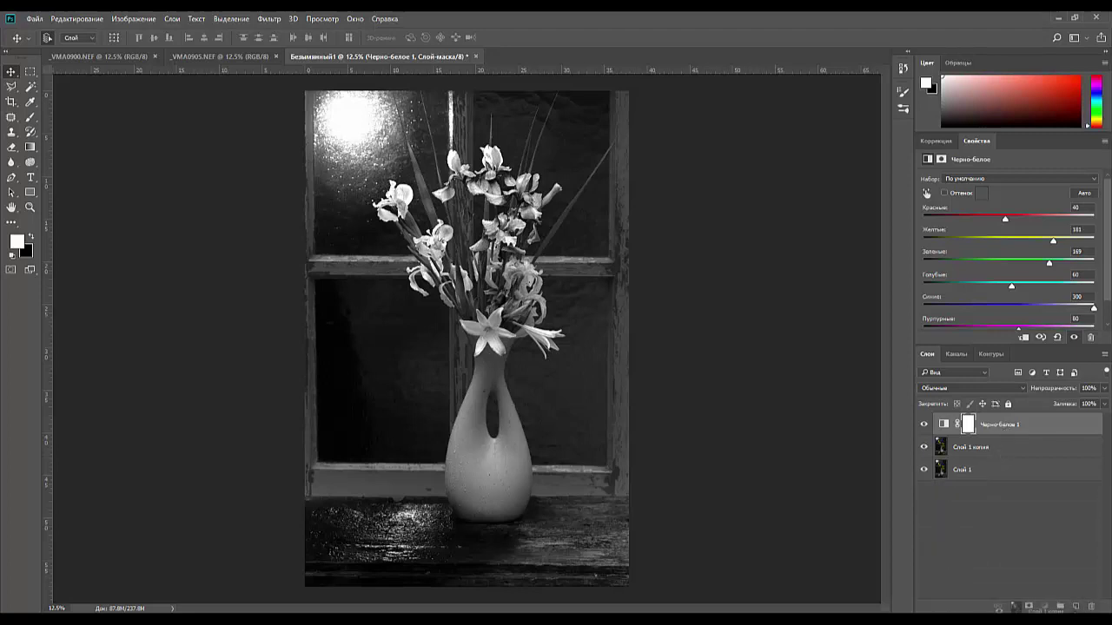
click(1004, 426)
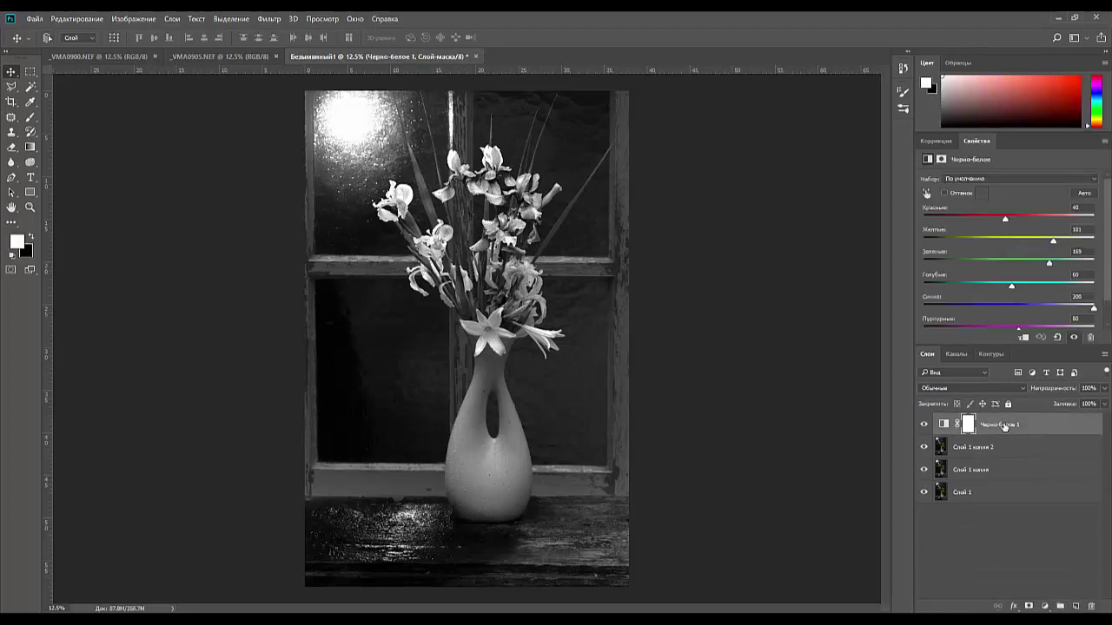
key(ctrl+e)
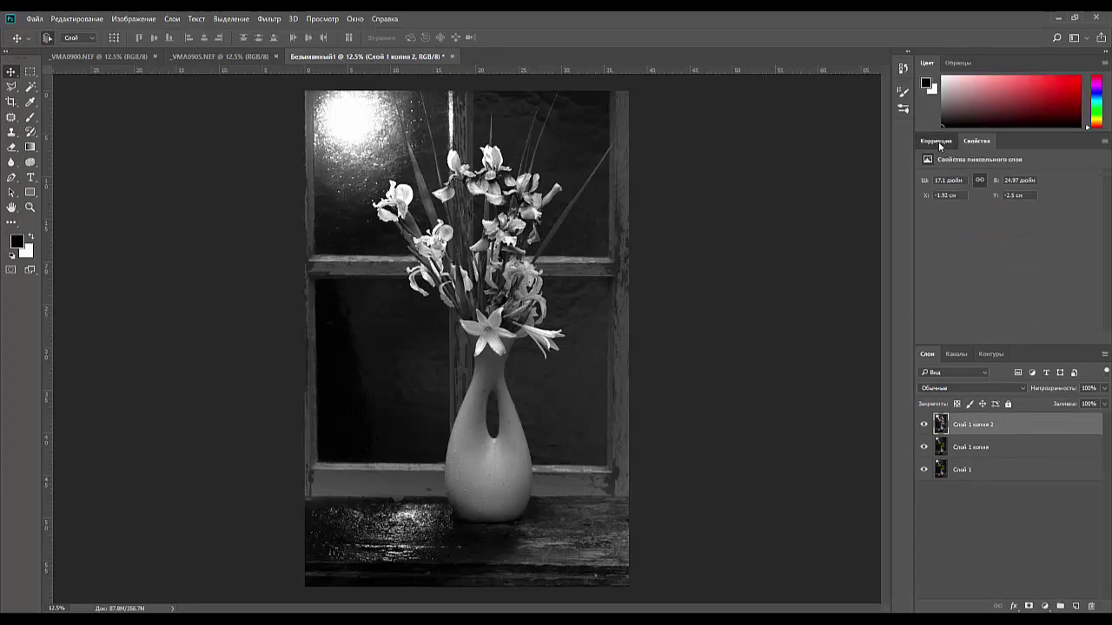
Add a Color Balance adjustment layer and set its midtones to Cyan–Red -37 and Yellow–Blue +61.
click(936, 141)
click(954, 184)
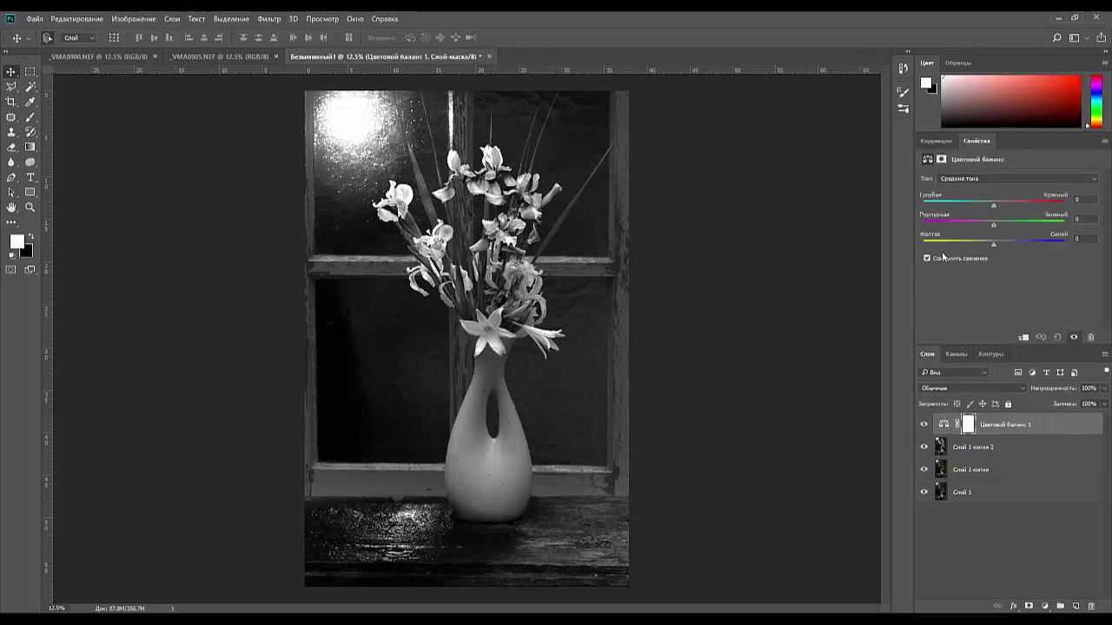
drag(992, 244, 1039, 245)
drag(992, 205, 956, 205)
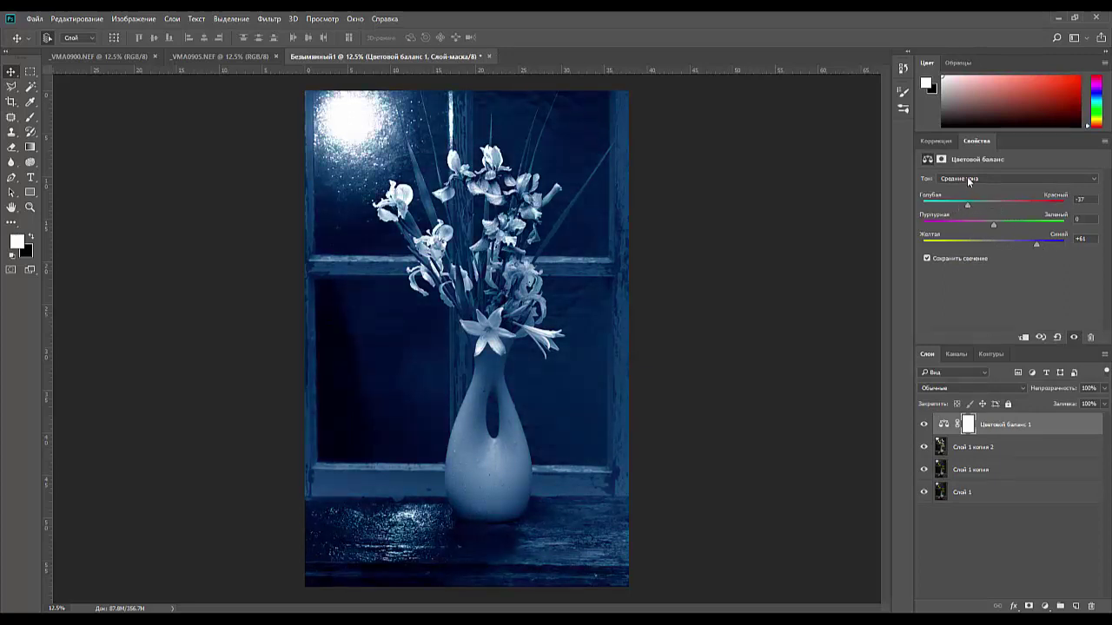
Set the Color Balance highlights to Yellow–Blue +60 and merge the adjustment into the black-and-white photo layer.
click(967, 178)
click(971, 201)
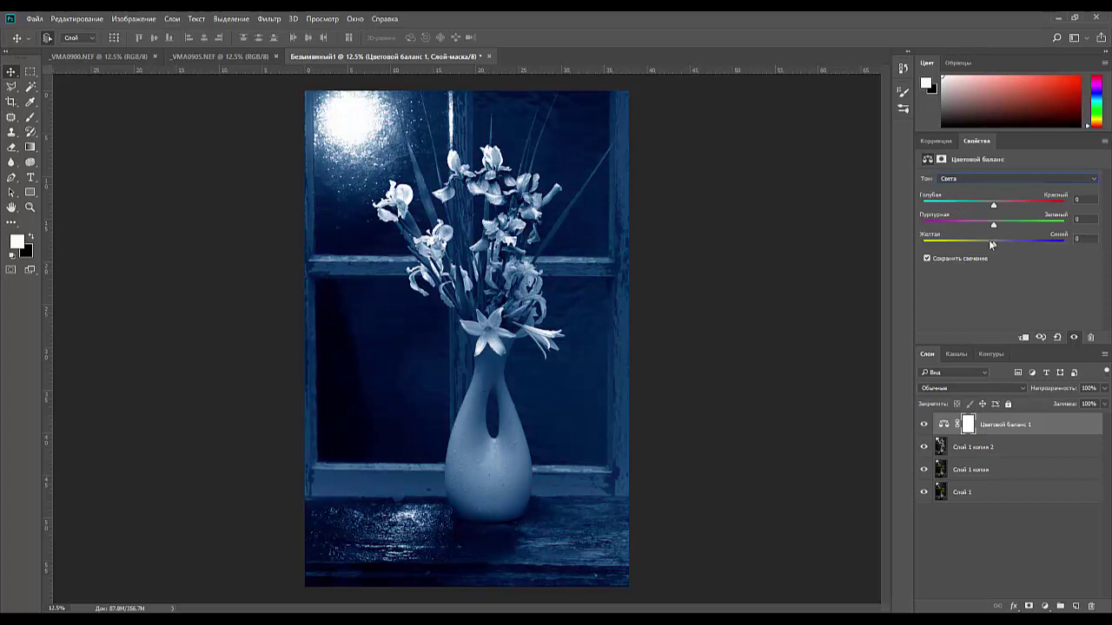
drag(992, 243, 1053, 246)
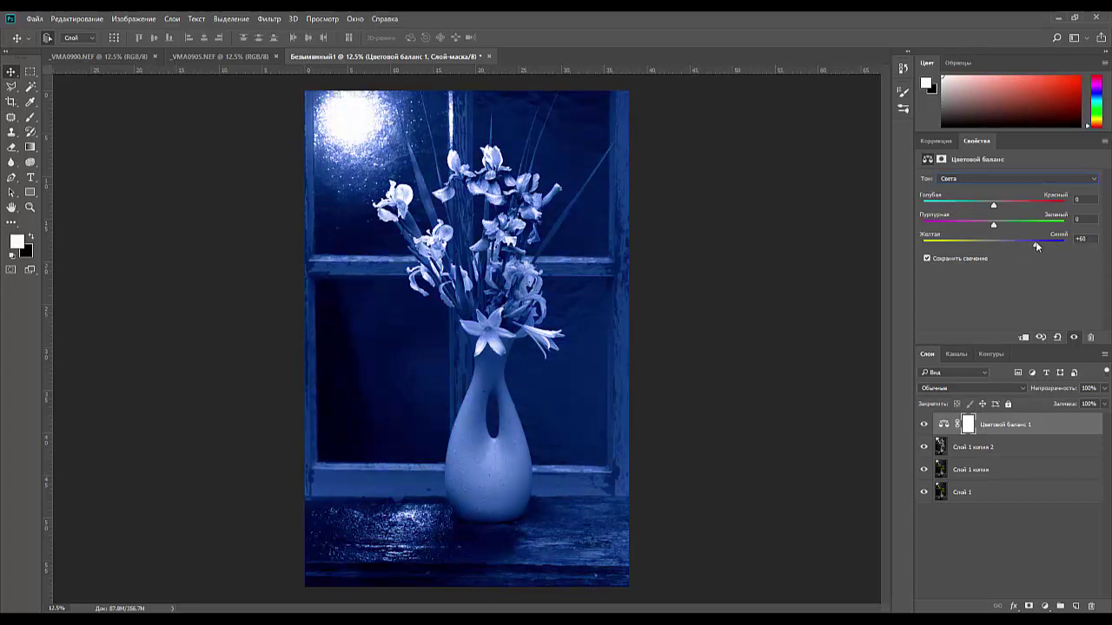
mouse_move(994, 205)
mouse_down()
mouse_move(981, 205)
mouse_move(1017, 207)
mouse_move(994, 207)
mouse_up()
click(1018, 425)
key(Delete)
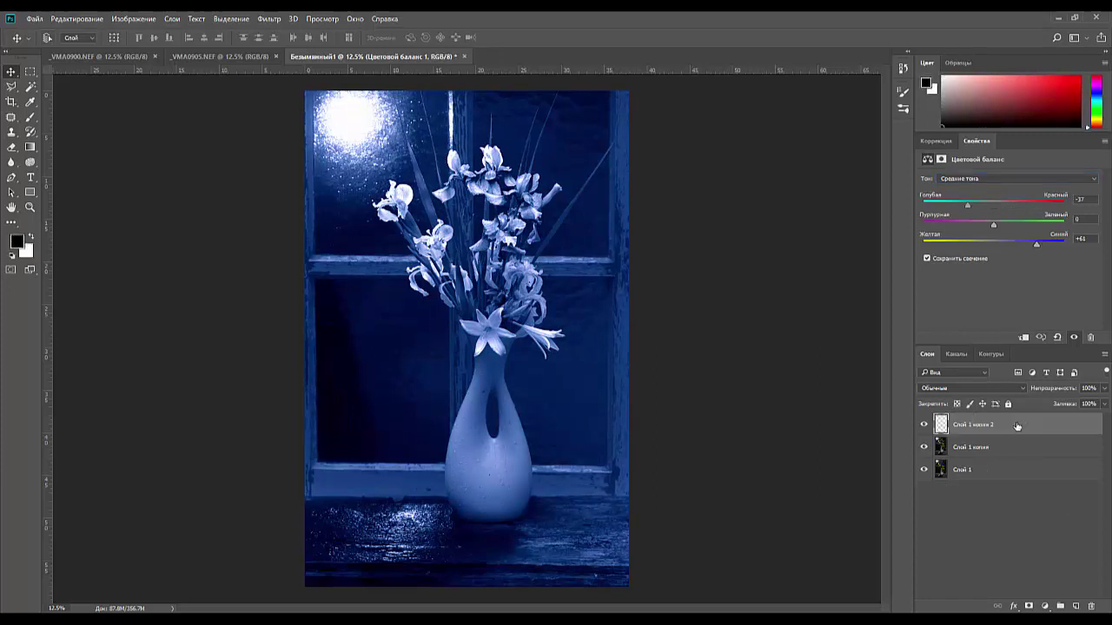
Add a Hue/Saturation adjustment with Saturation -26 and merge it down into the blue-toned photo layer.
key(ctrl+minus)
key(ctrl+minus)
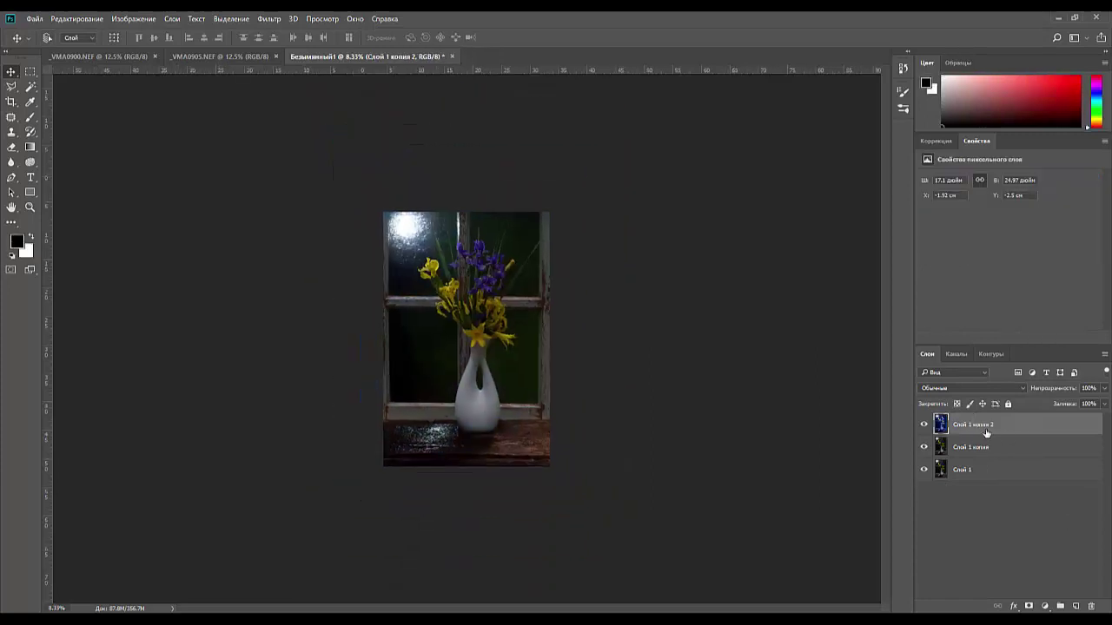
key(ctrl+minus)
key(ctrl+plus)
key(ctrl+plus)
key(ctrl+plus)
key(ctrl+plus)
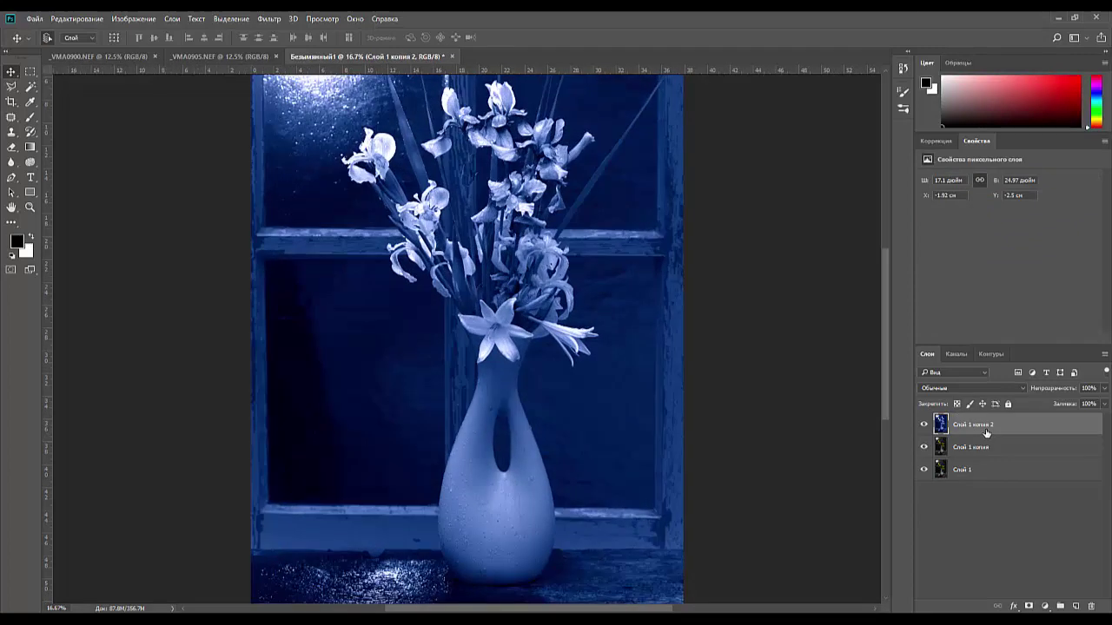
click(944, 146)
click(943, 146)
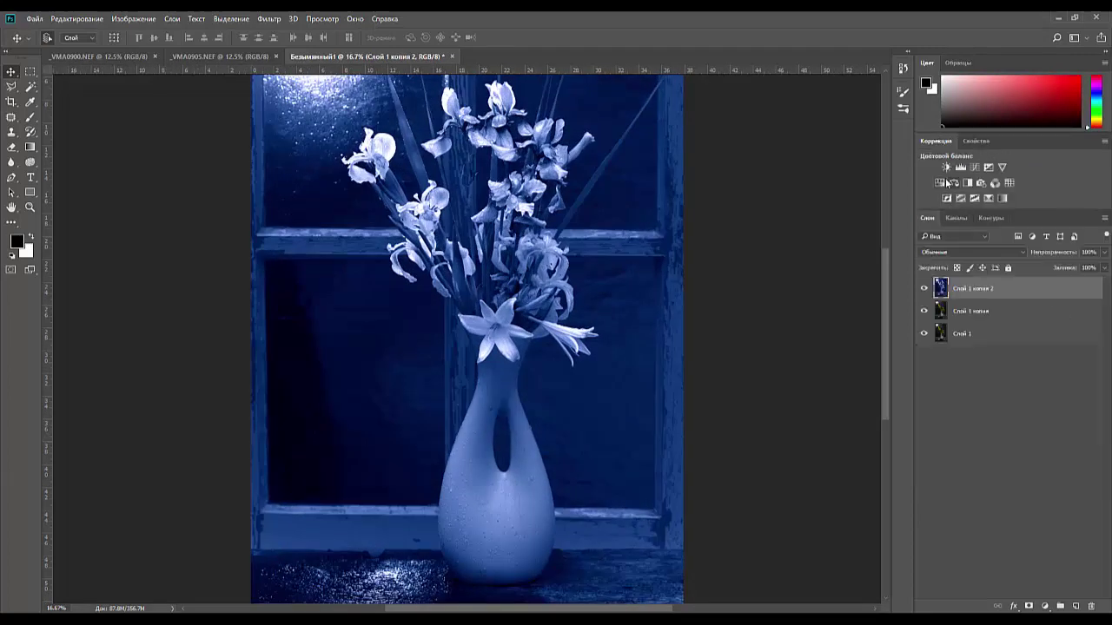
click(950, 195)
drag(1008, 242, 973, 251)
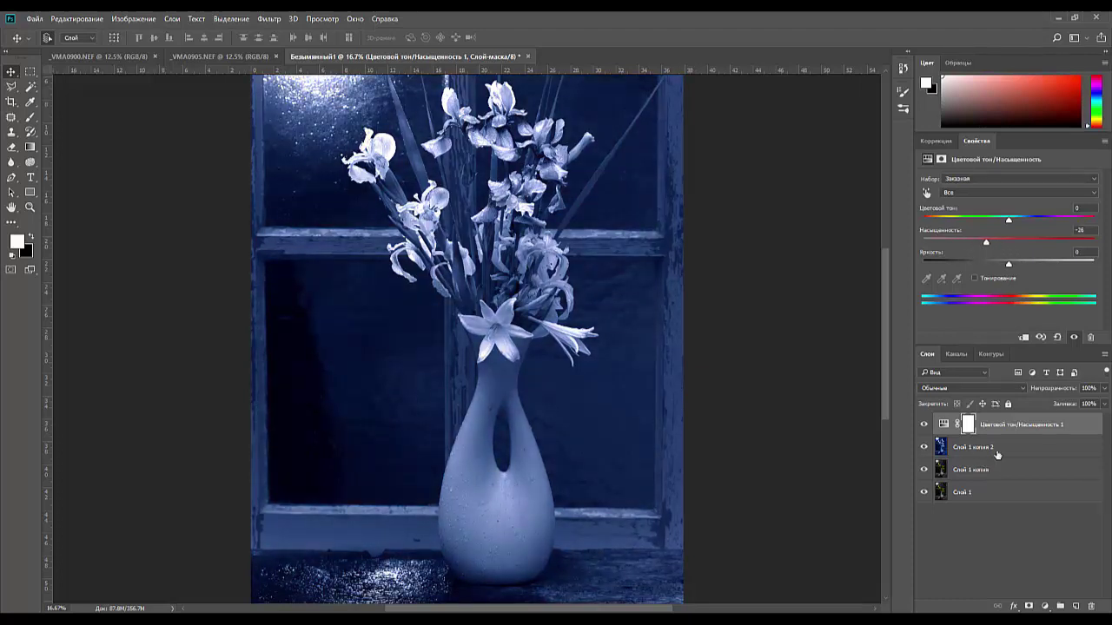
click(1011, 423)
key(Delete)
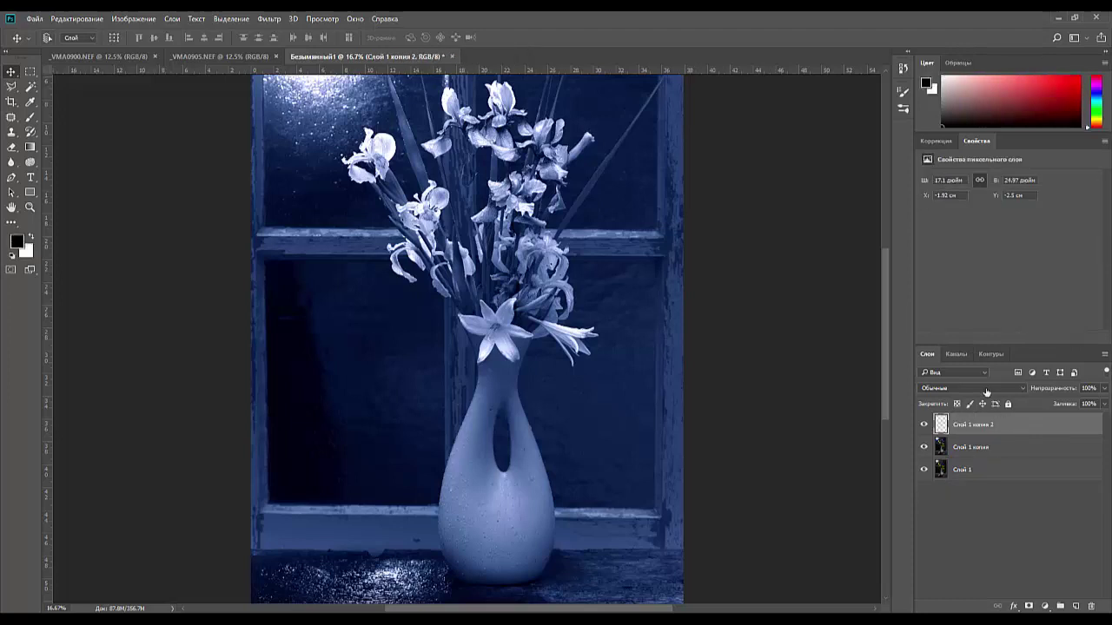
Duplicate the blue-toned layer Слой 1 копия 2 and hide the upper copy.
key(ctrl+minus)
key(ctrl+minus)
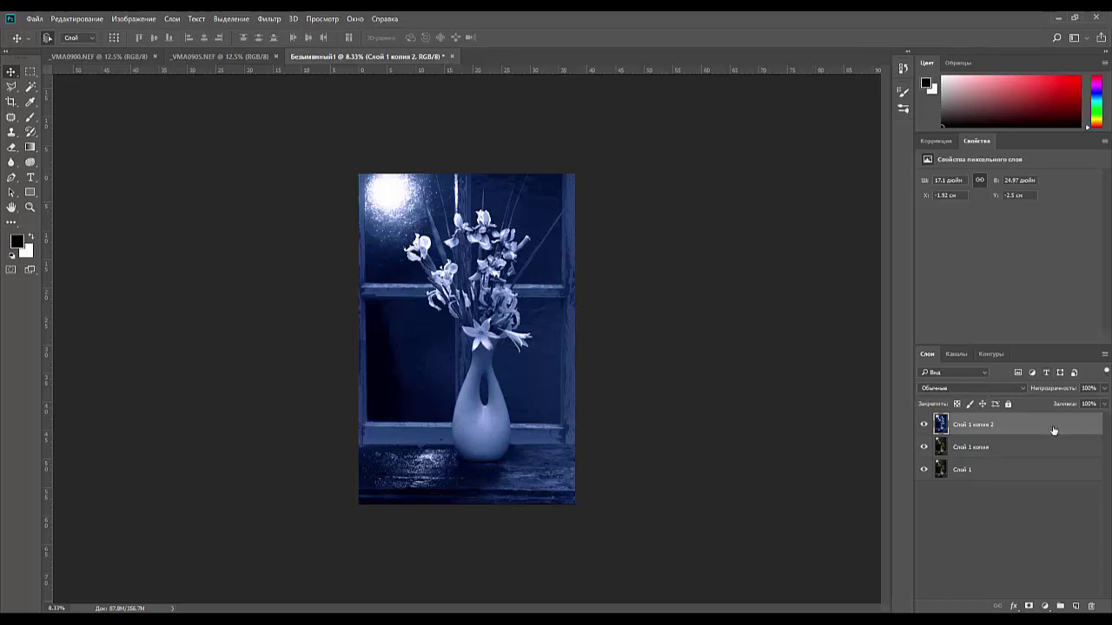
drag(1052, 426, 1076, 605)
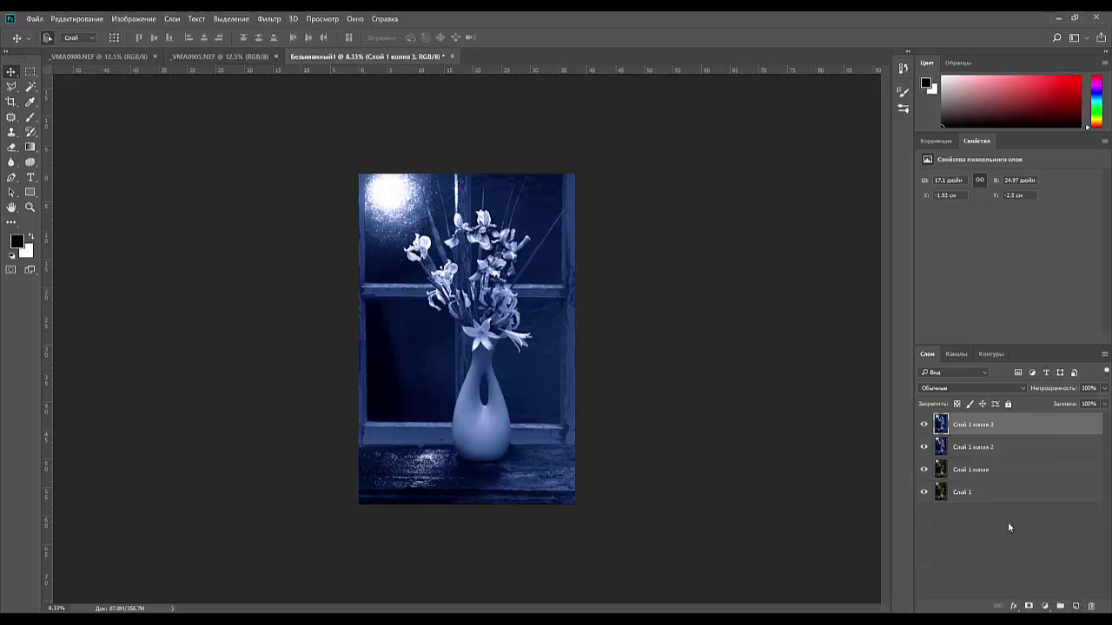
click(923, 424)
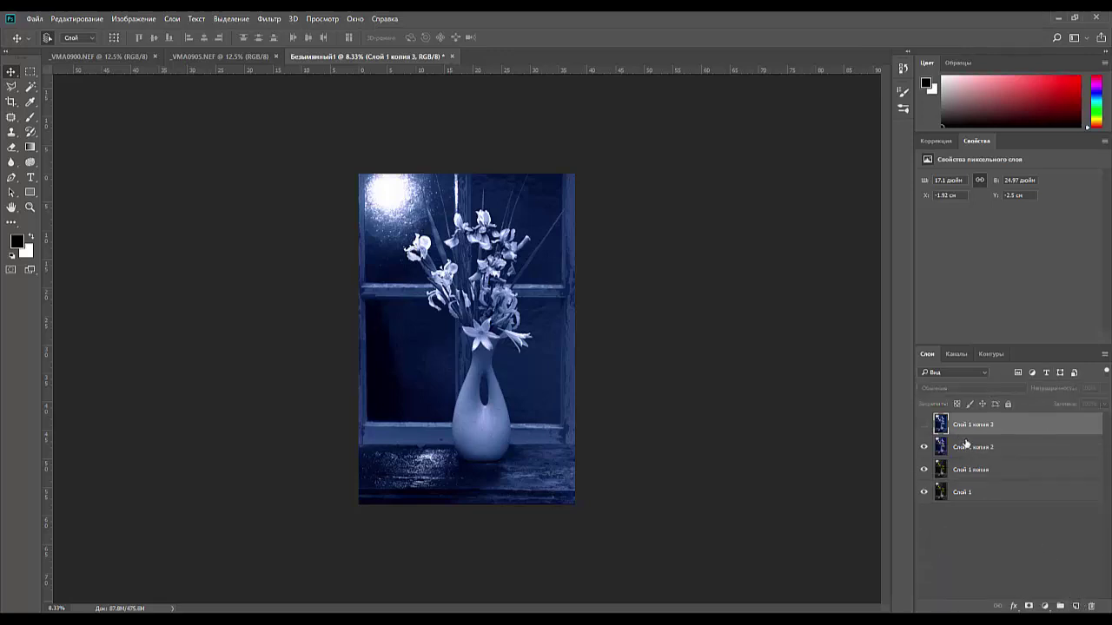
Darken Слой 1 копия 2 with a Levels adjustment, white output 107 and midtones 0.78, and merge it down.
click(965, 444)
click(936, 140)
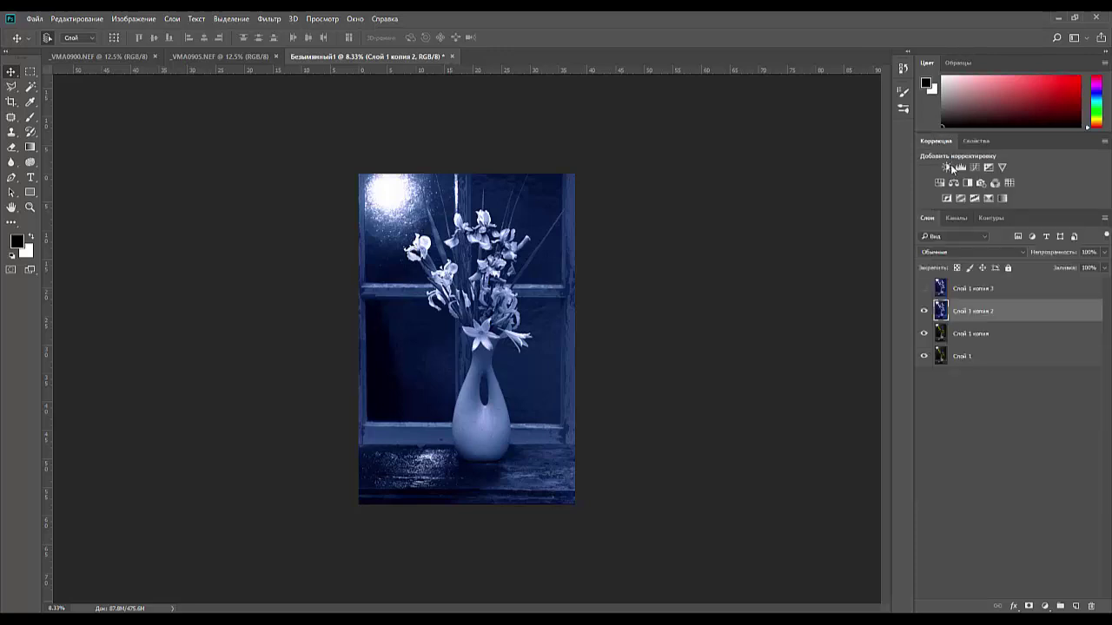
click(959, 166)
drag(1078, 294, 998, 308)
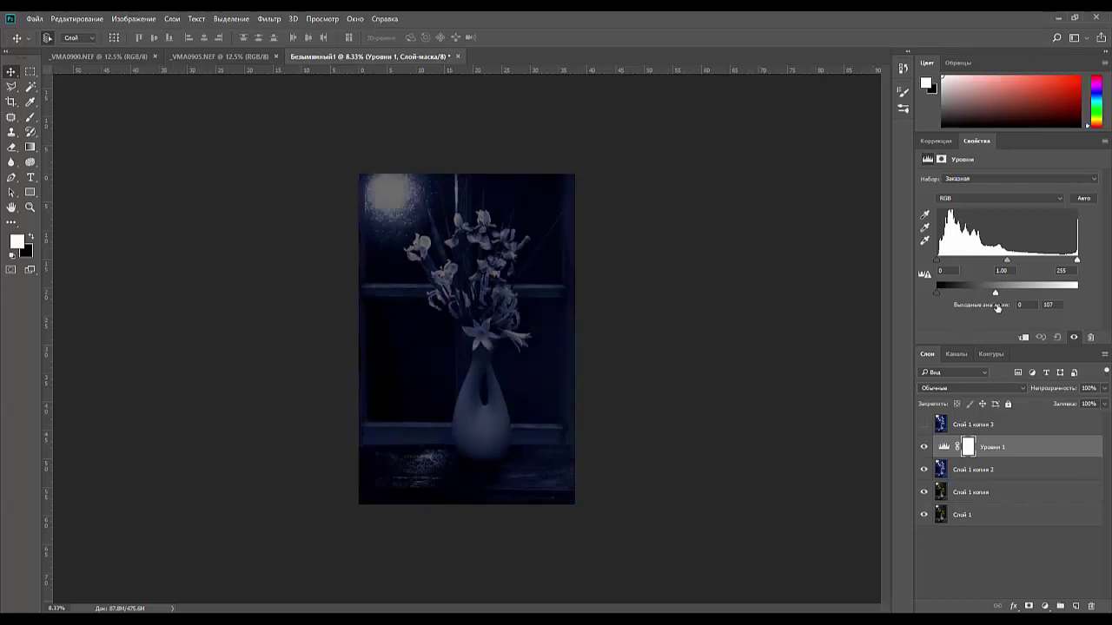
mouse_move(1007, 260)
mouse_down()
mouse_move(988, 264)
mouse_move(1019, 264)
mouse_up()
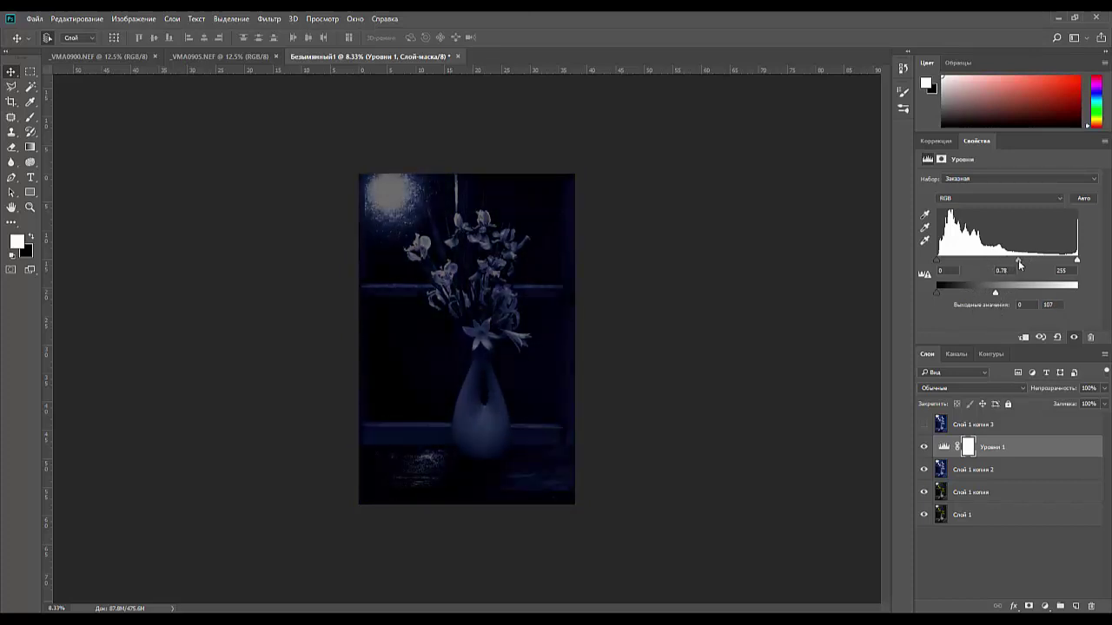
click(987, 447)
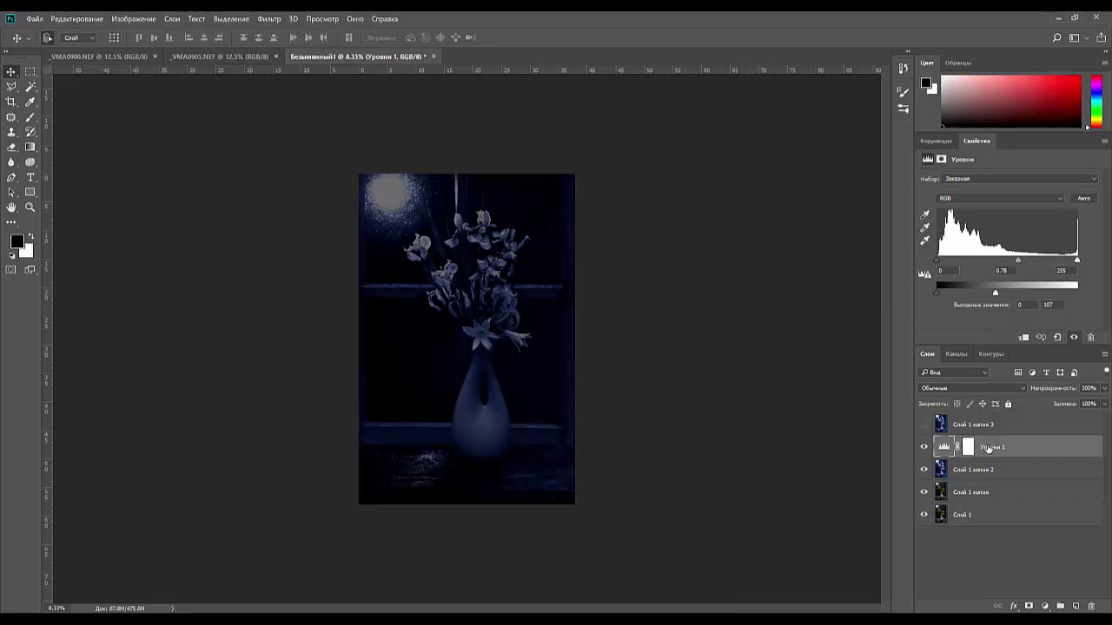
key(Delete)
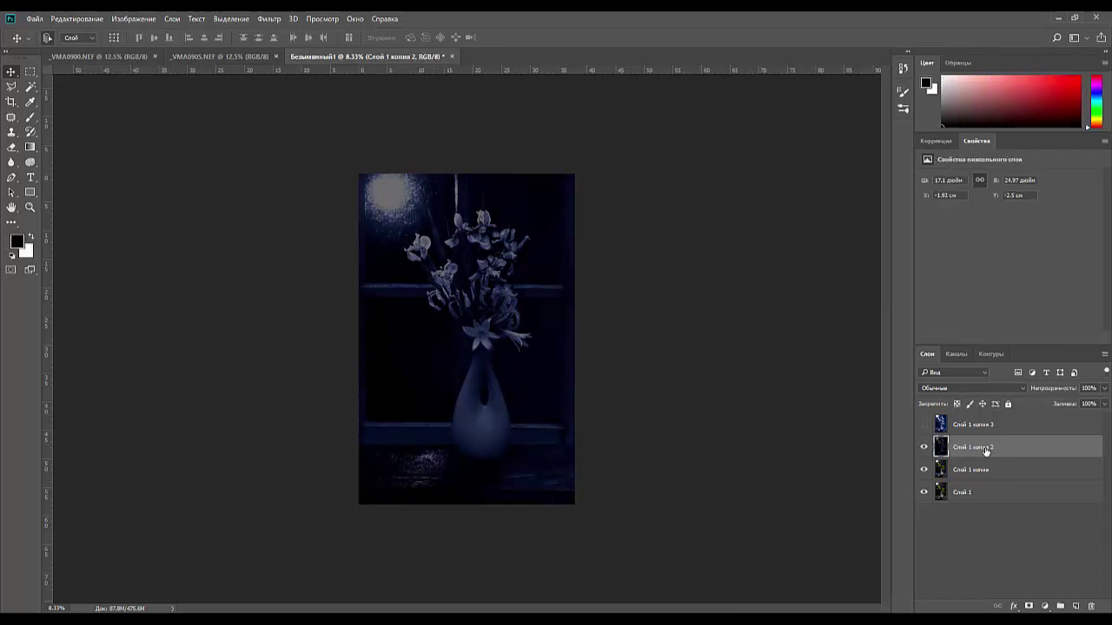
Show the bright top copy again and add a black layer mask that hides all of it.
click(923, 424)
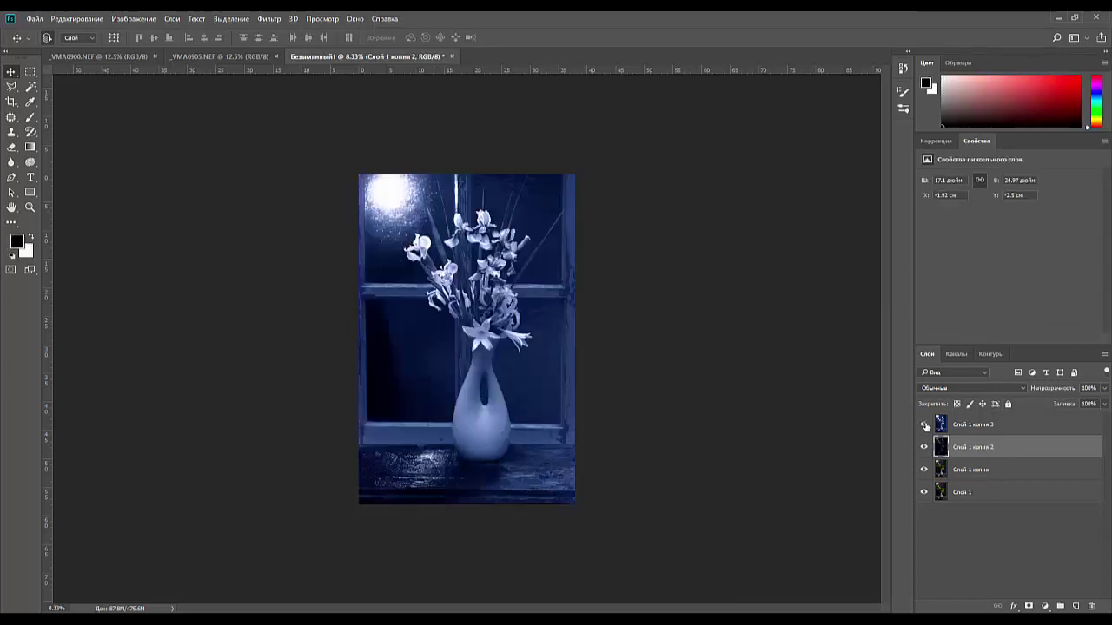
click(995, 424)
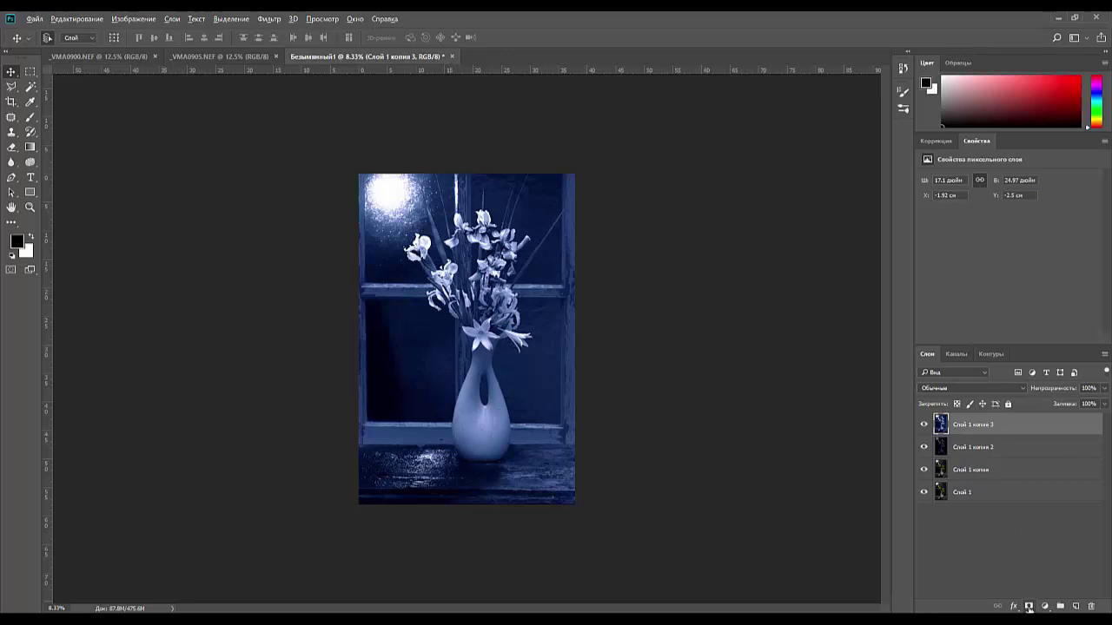
alt+click(1029, 606)
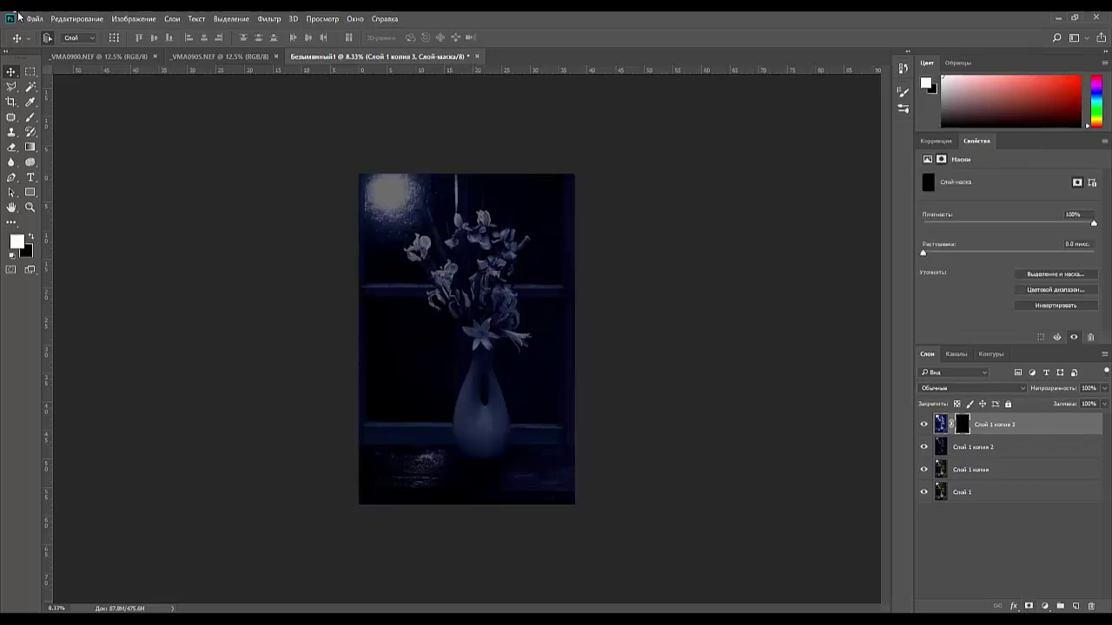
Apply white-to-transparent radial gradients to the mask with the Gradient tool to reveal the bright layer around the flowers.
click(29, 148)
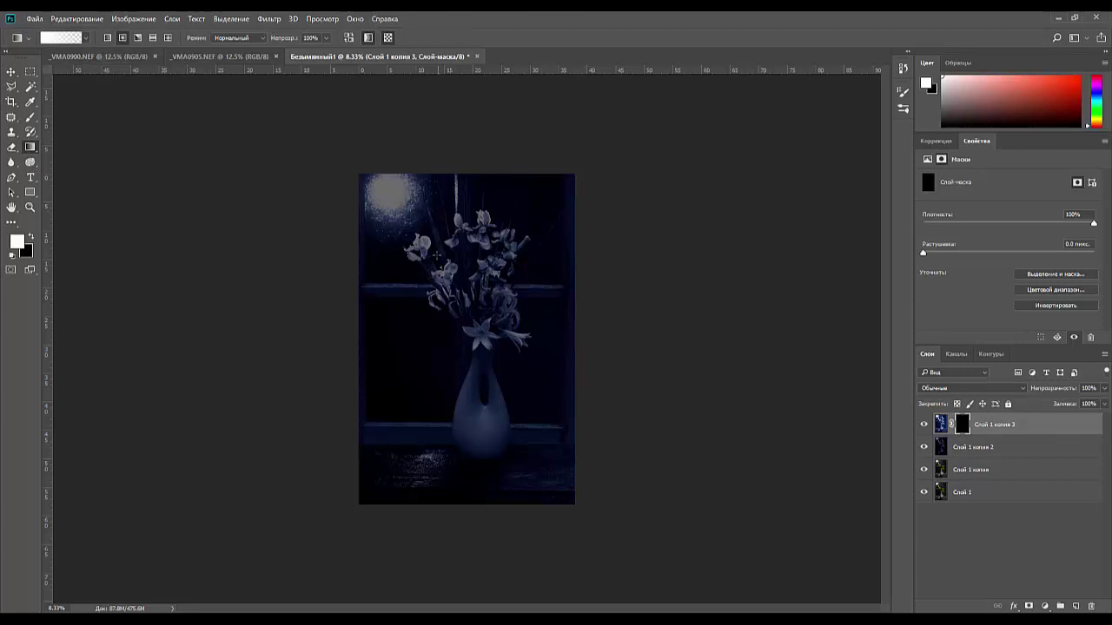
drag(437, 255, 532, 428)
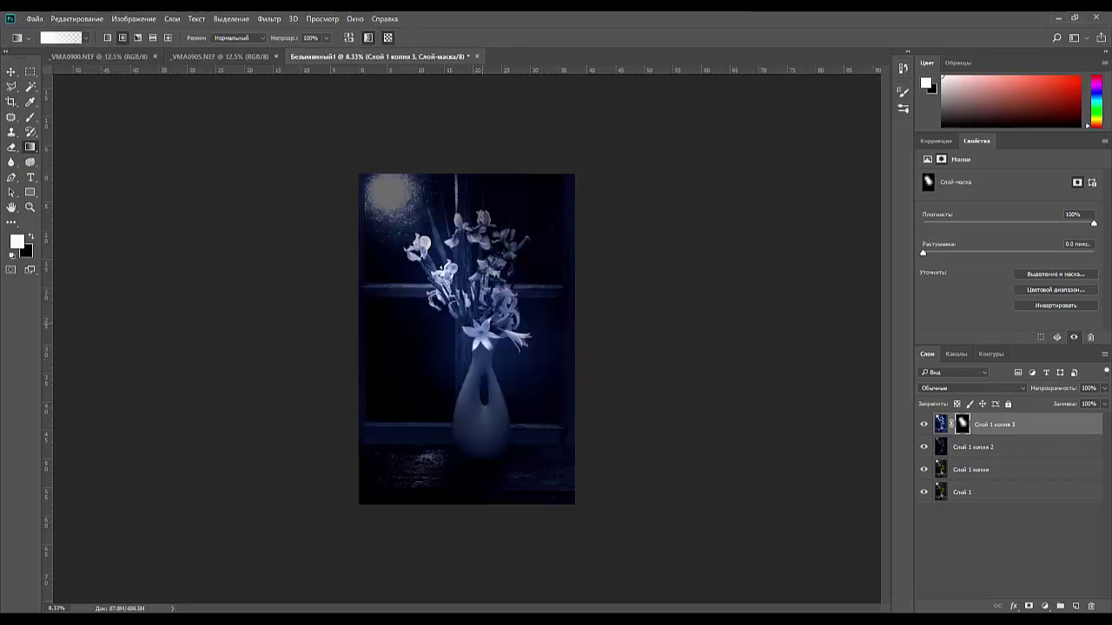
drag(417, 235, 476, 289)
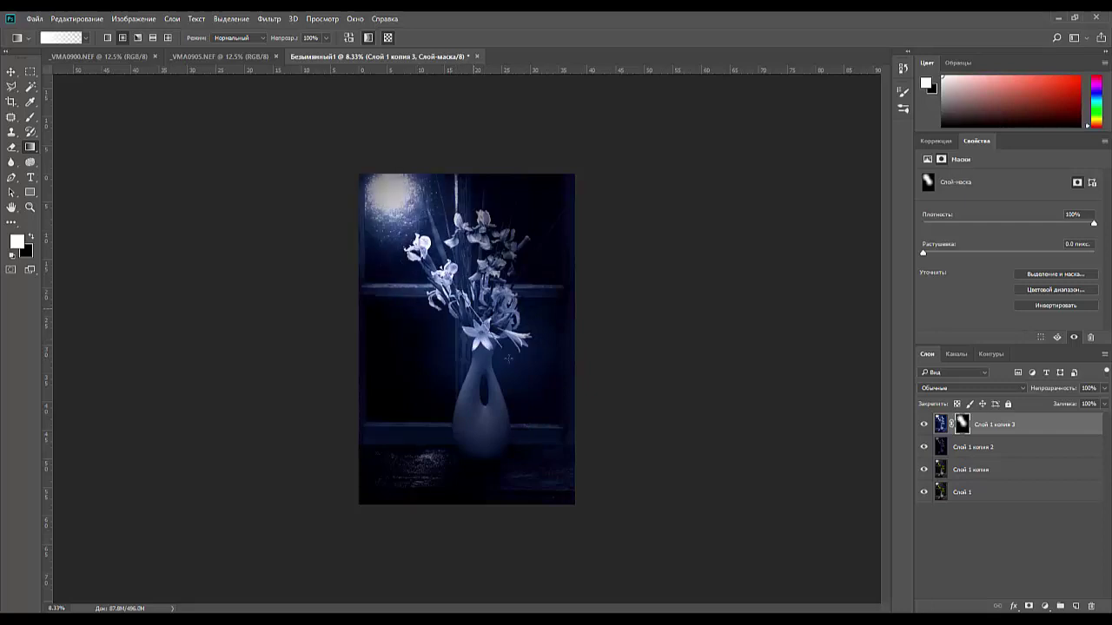
drag(508, 357, 476, 305)
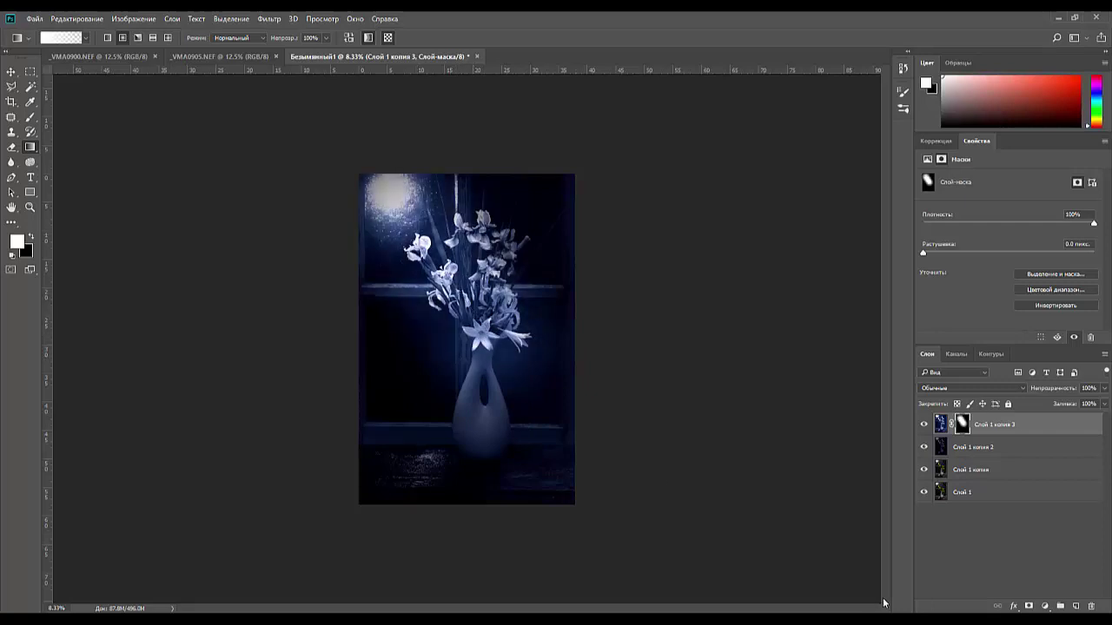
Extend the mask with more white gradients over the vase, the lower right window pane and the tabletop.
click(153, 39)
drag(528, 371, 461, 443)
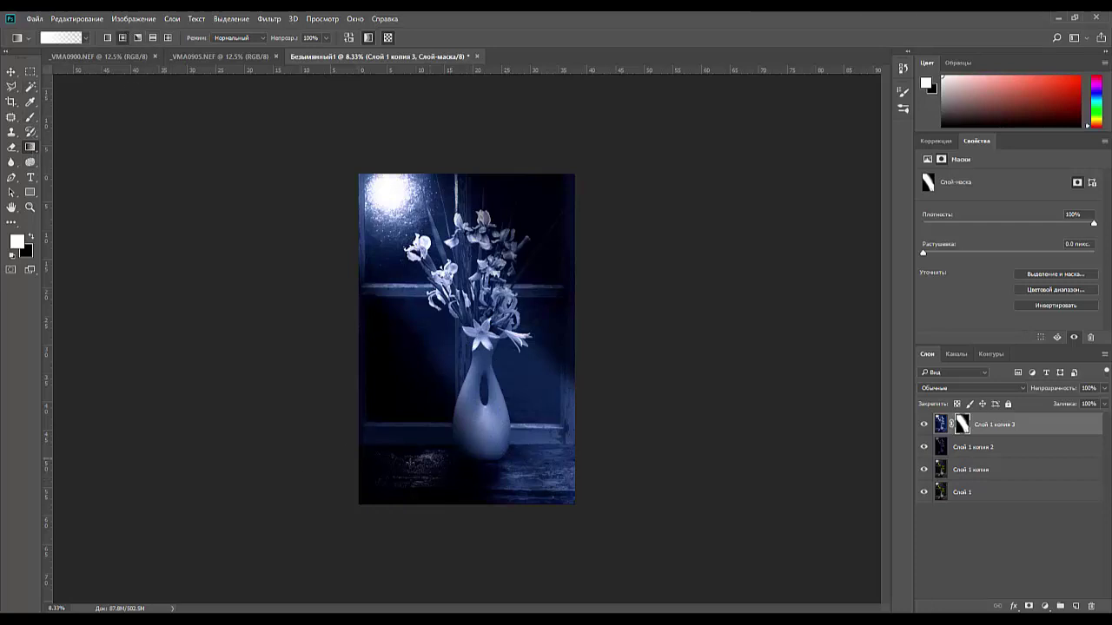
drag(408, 462, 445, 483)
drag(449, 435, 469, 483)
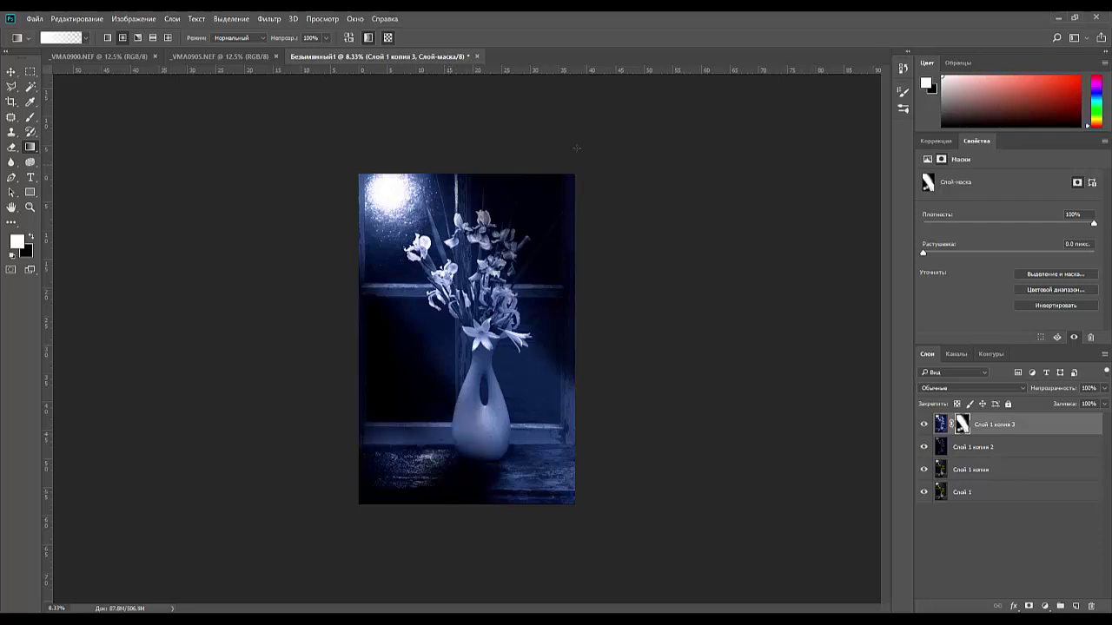
Reveal the upper right window pane with a white gradient on the mask, undoing the first attempt and applying a softer one.
drag(549, 185, 549, 234)
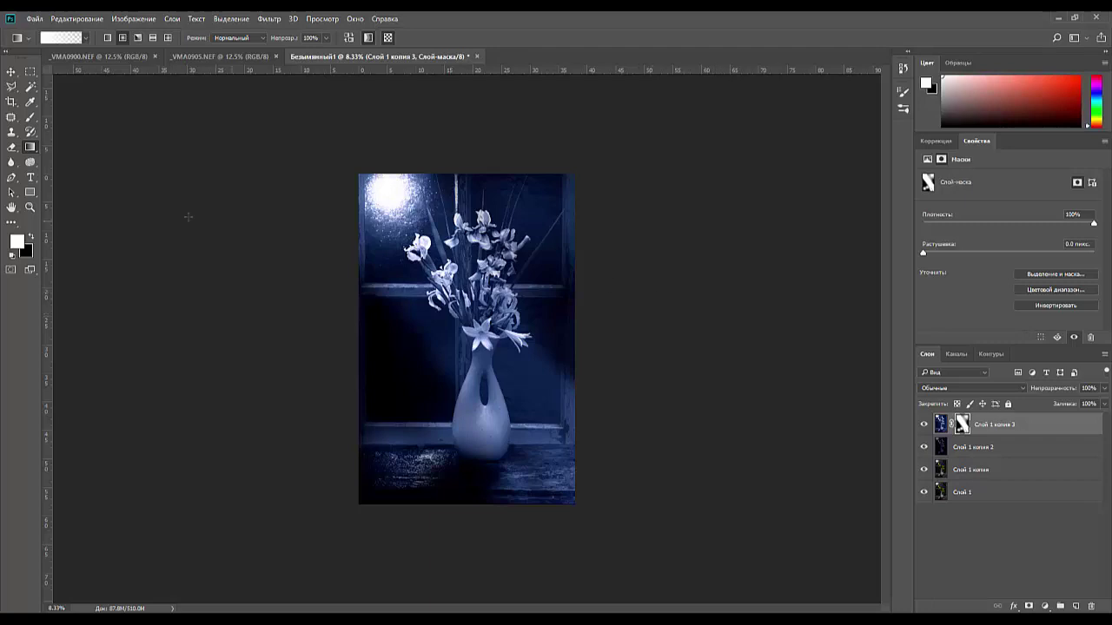
key(ctrl+z)
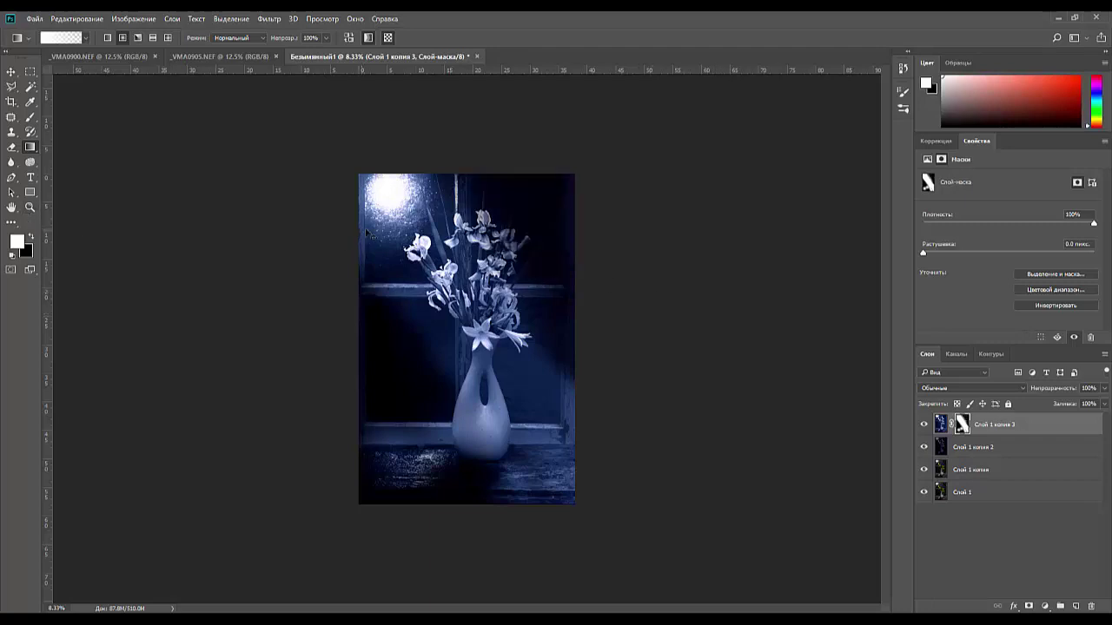
drag(522, 207, 608, 280)
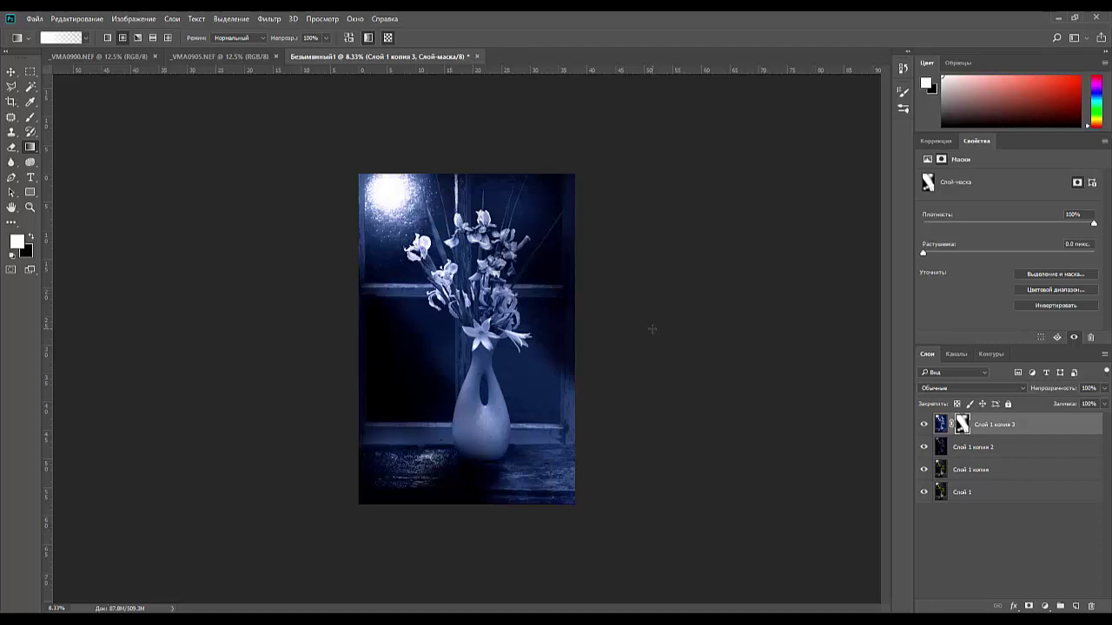
Undo the last mask gradient and stamp all visible layers into a new merged layer at the top.
key(ctrl+z)
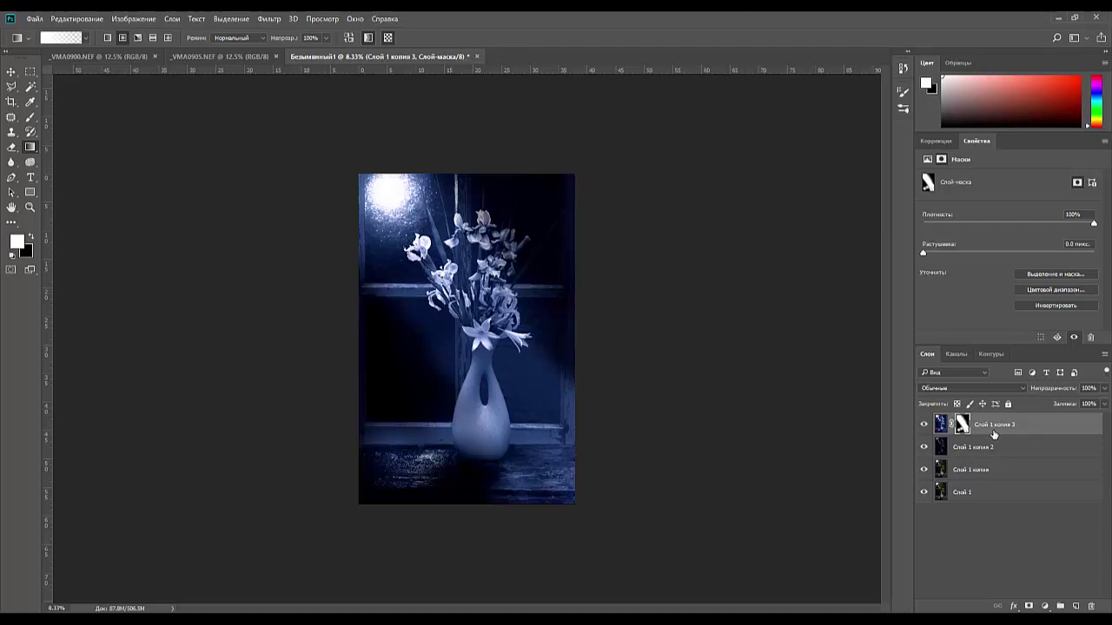
key(ctrl+shift+alt+e)
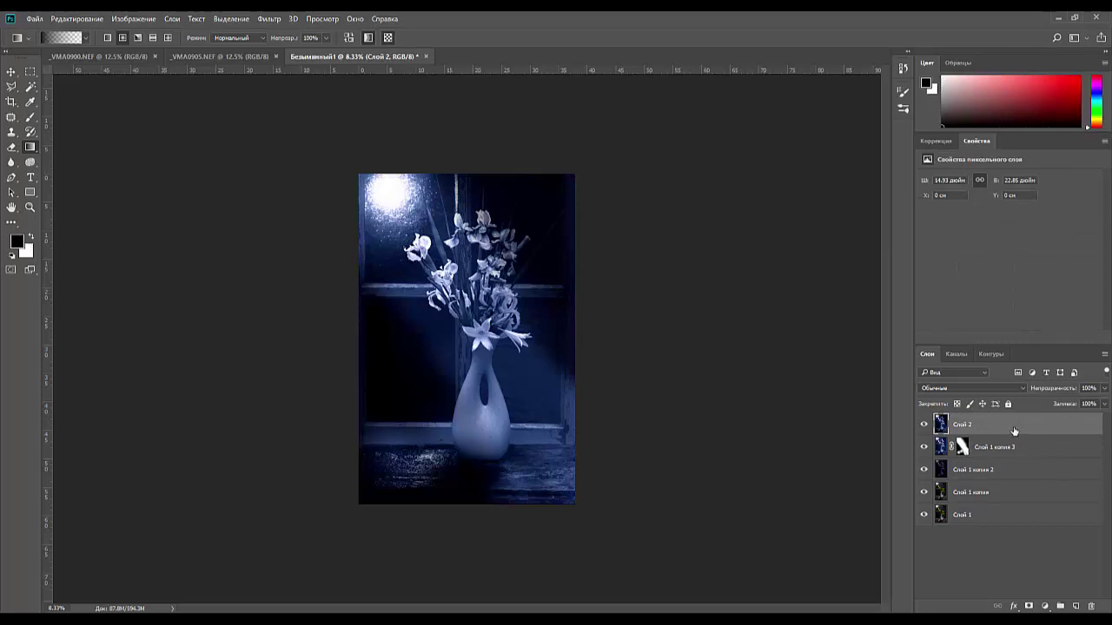
Add a Levels adjustment layer above the merged layer, with the white input at 209 and midtones at 1.02.
click(935, 140)
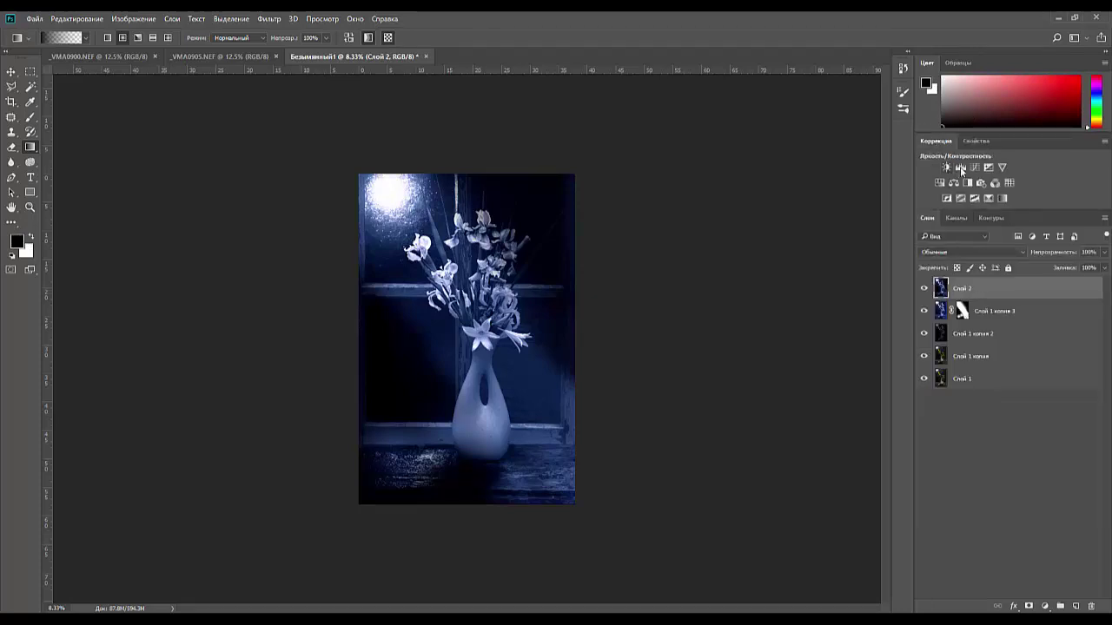
click(957, 167)
drag(1077, 259, 1051, 261)
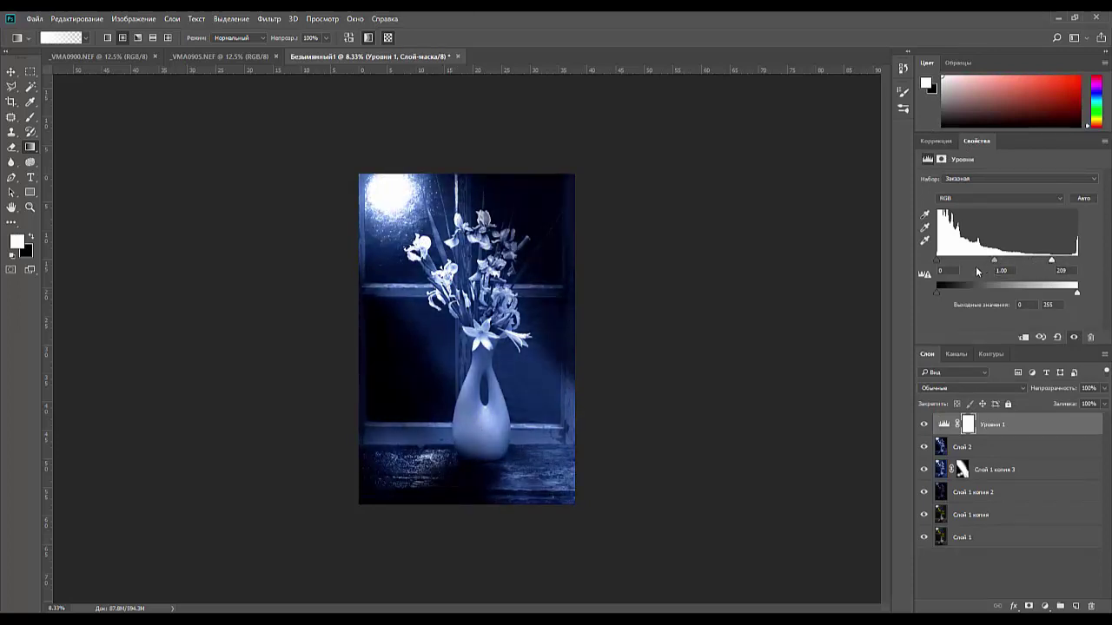
drag(994, 259, 993, 259)
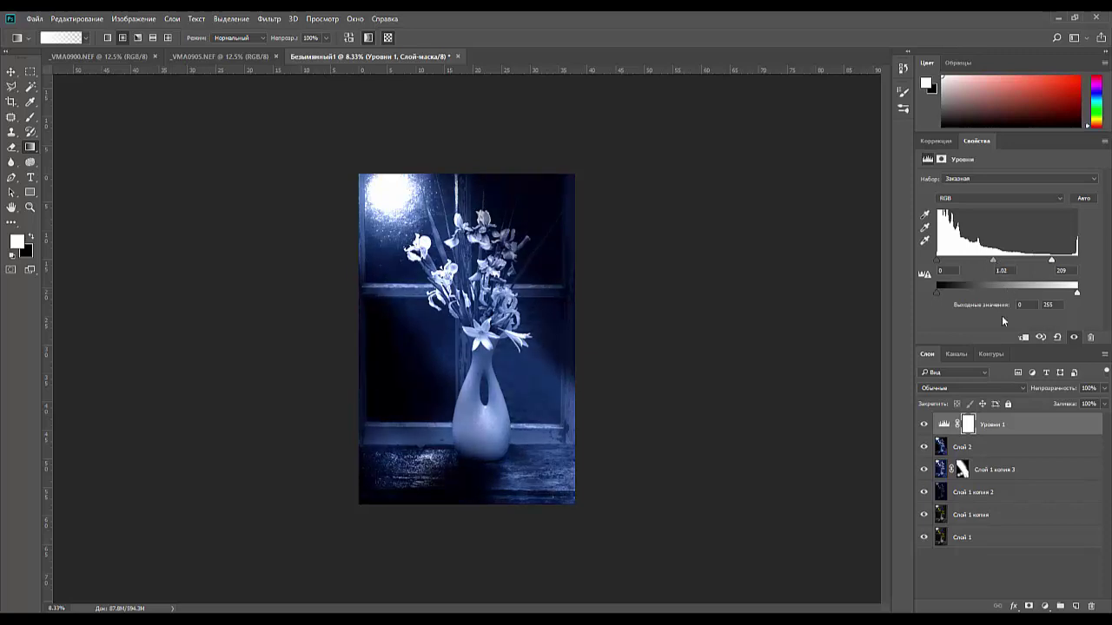
Invert the Levels mask to black and apply white reflected gradients diagonally across it to form a moonlight beam.
click(965, 420)
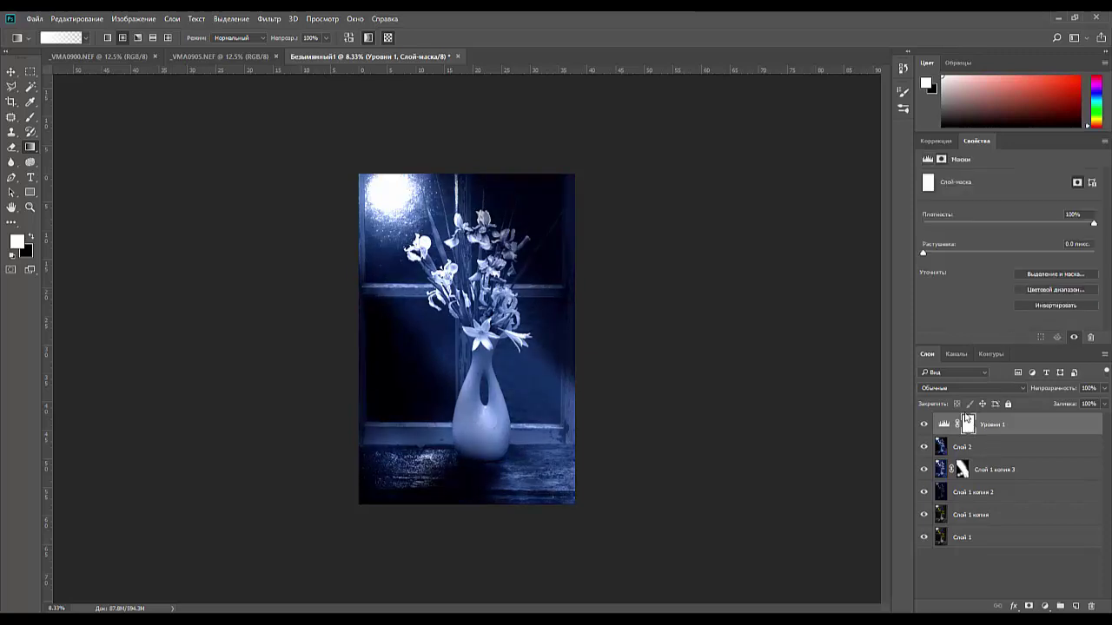
key(ctrl+i)
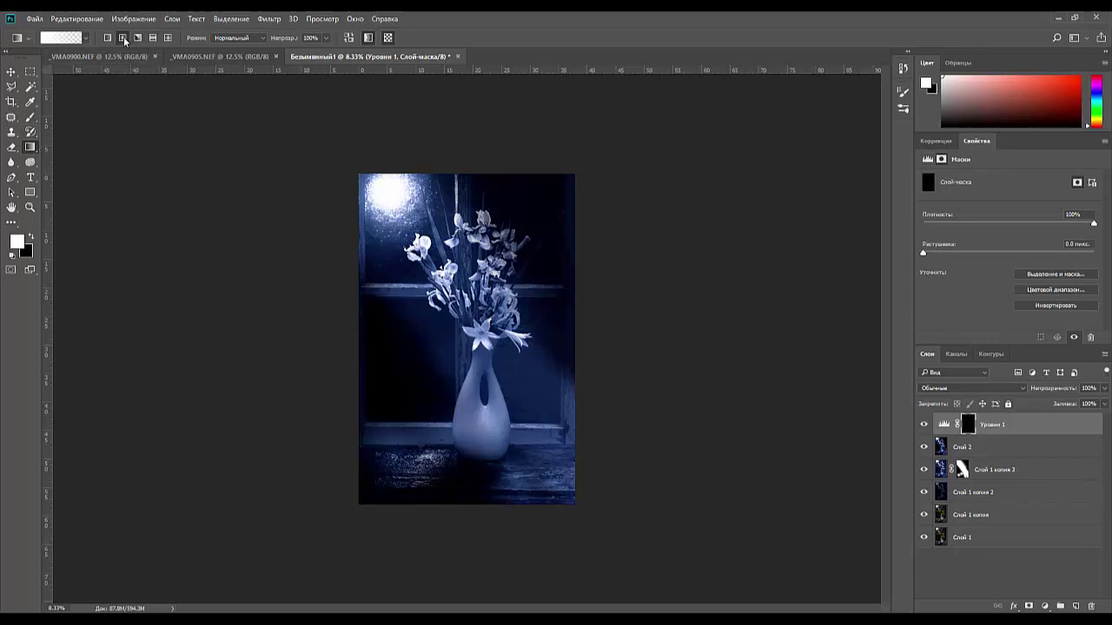
click(152, 37)
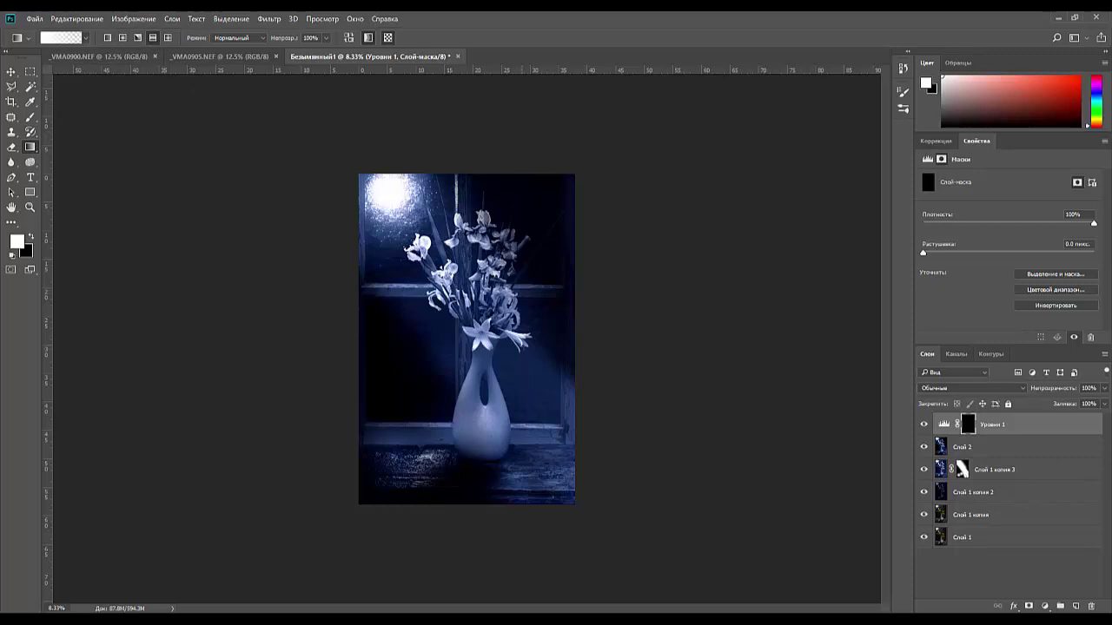
mouse_move(526, 339)
mouse_down()
mouse_move(512, 352)
mouse_move(512, 393)
mouse_up()
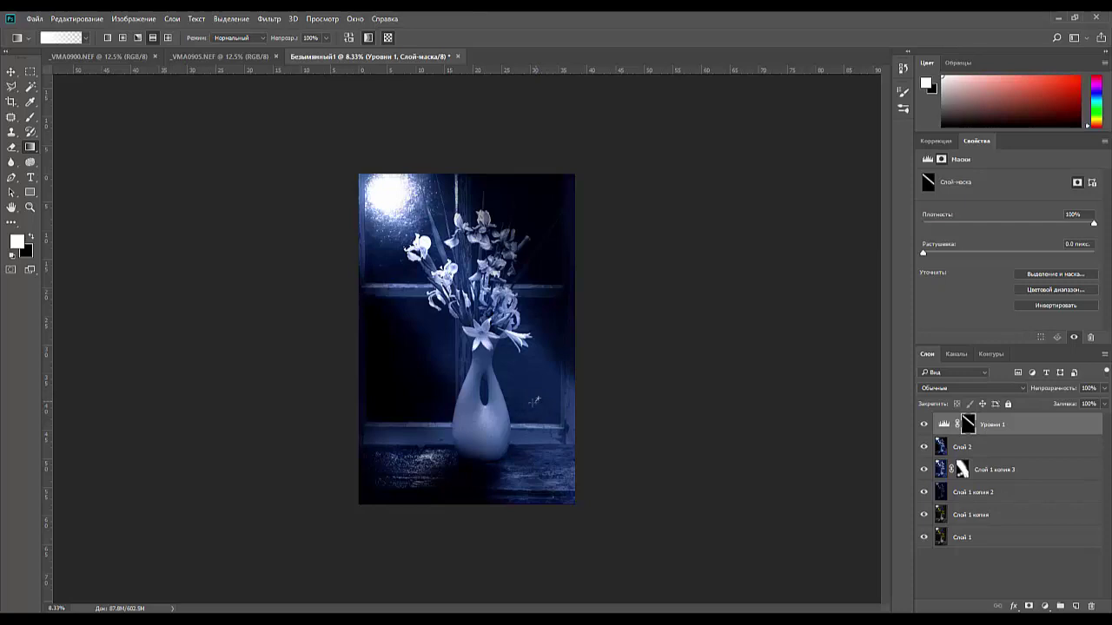
drag(526, 401, 513, 431)
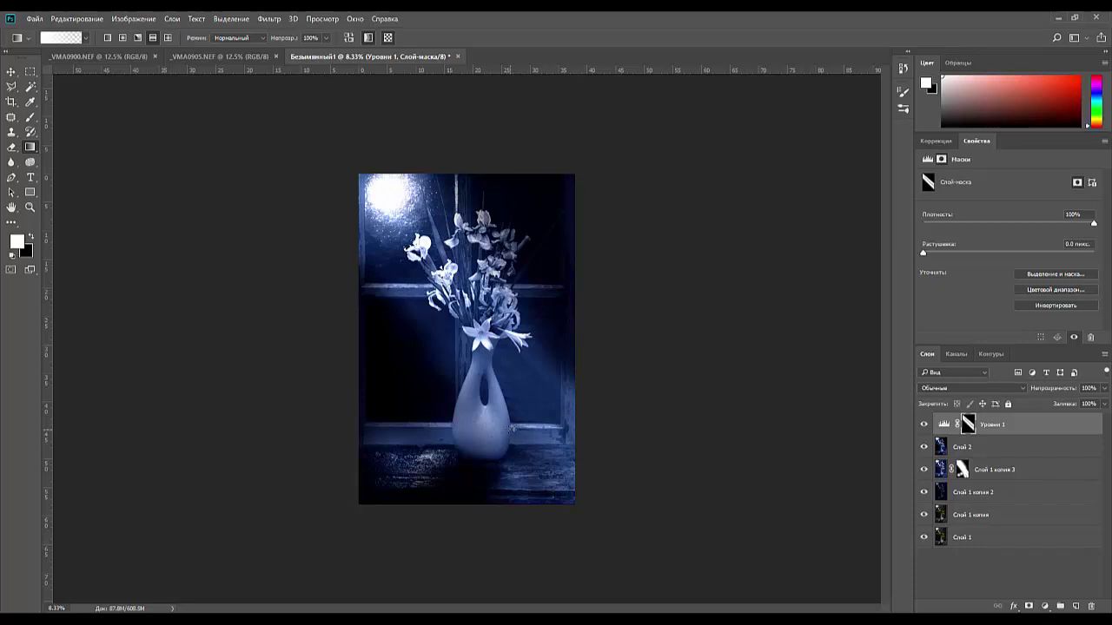
key(ctrl+plus)
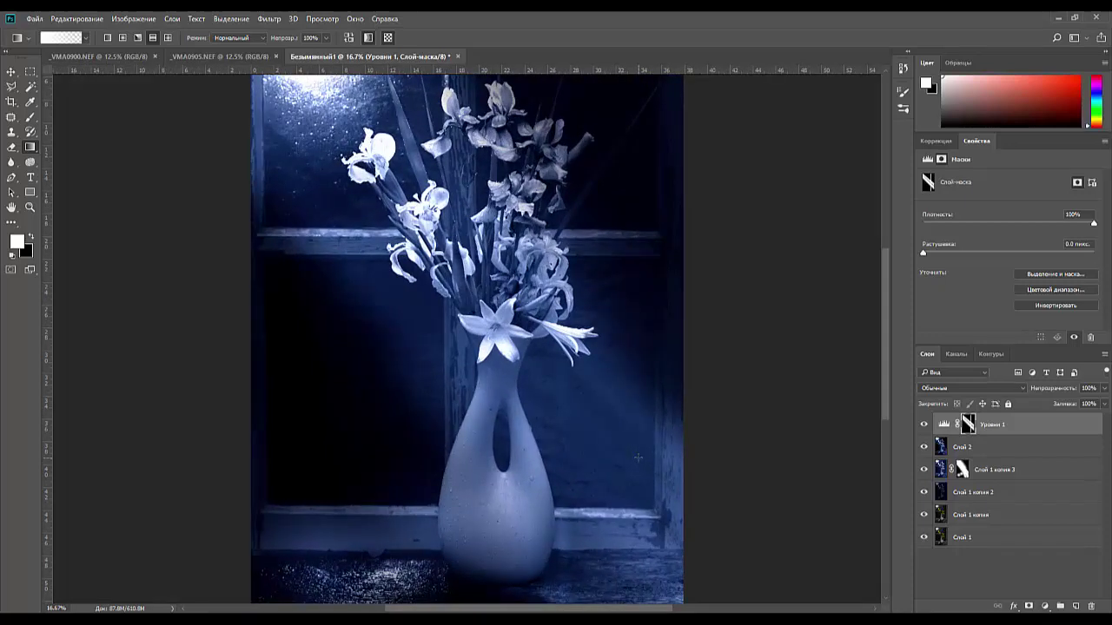
key(ctrl+minus)
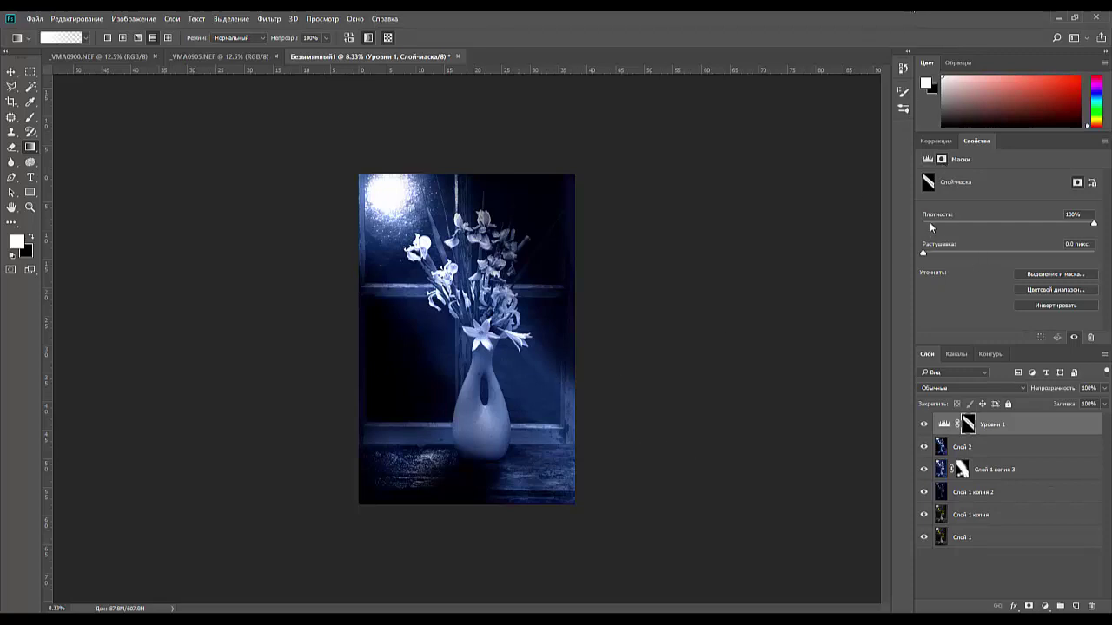
Try lowering the Levels mask density to 34%, and delete the Levels adjustment layer.
drag(1094, 224, 926, 224)
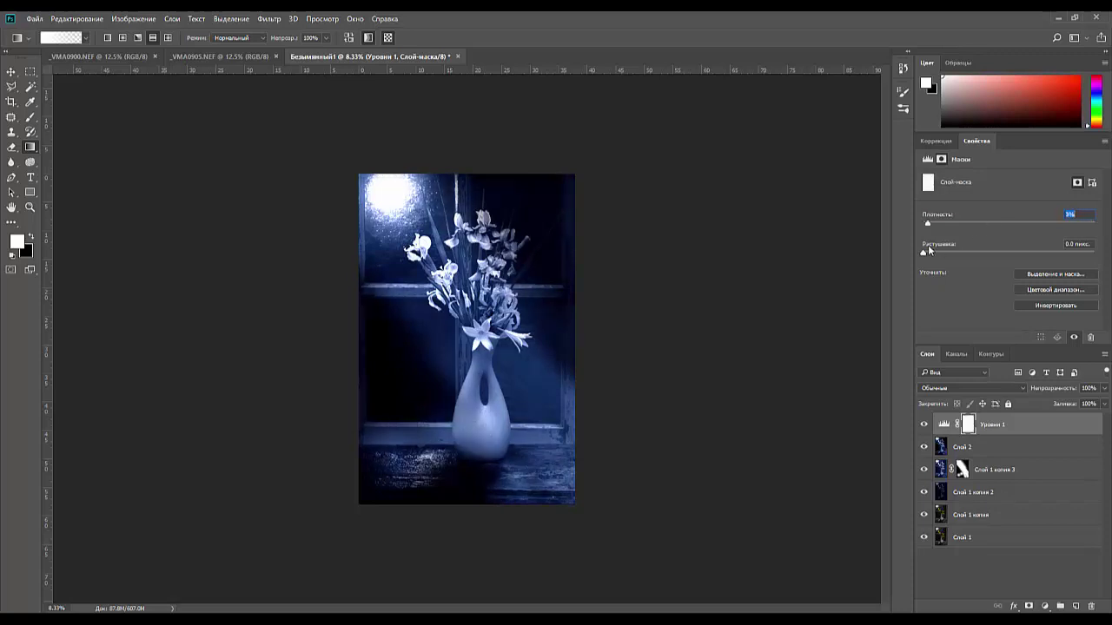
drag(992, 249, 972, 260)
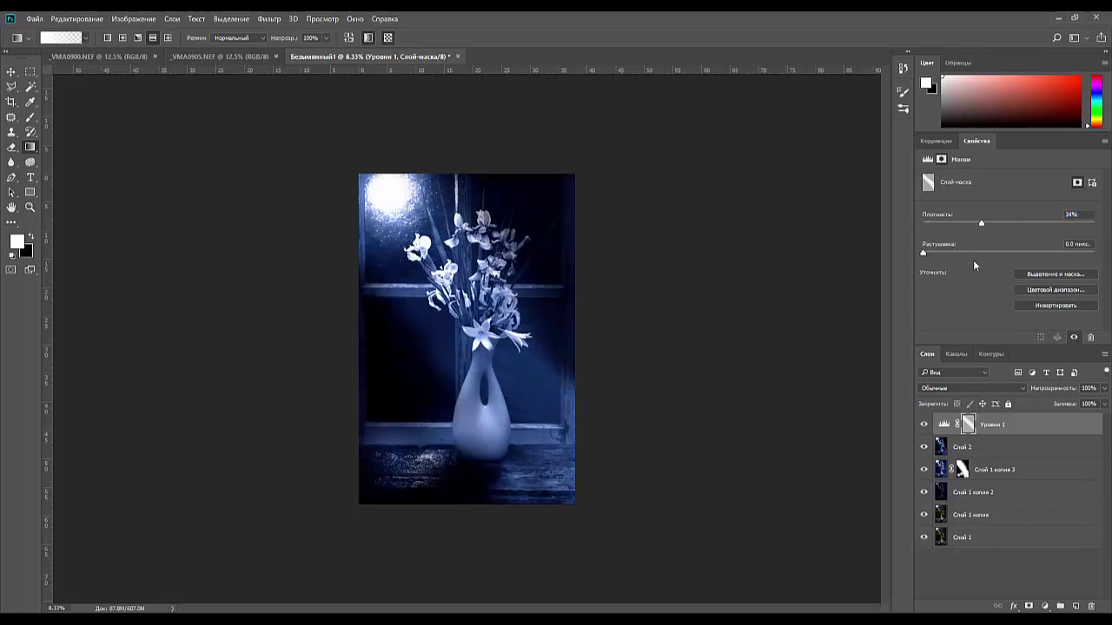
key(ctrl+2)
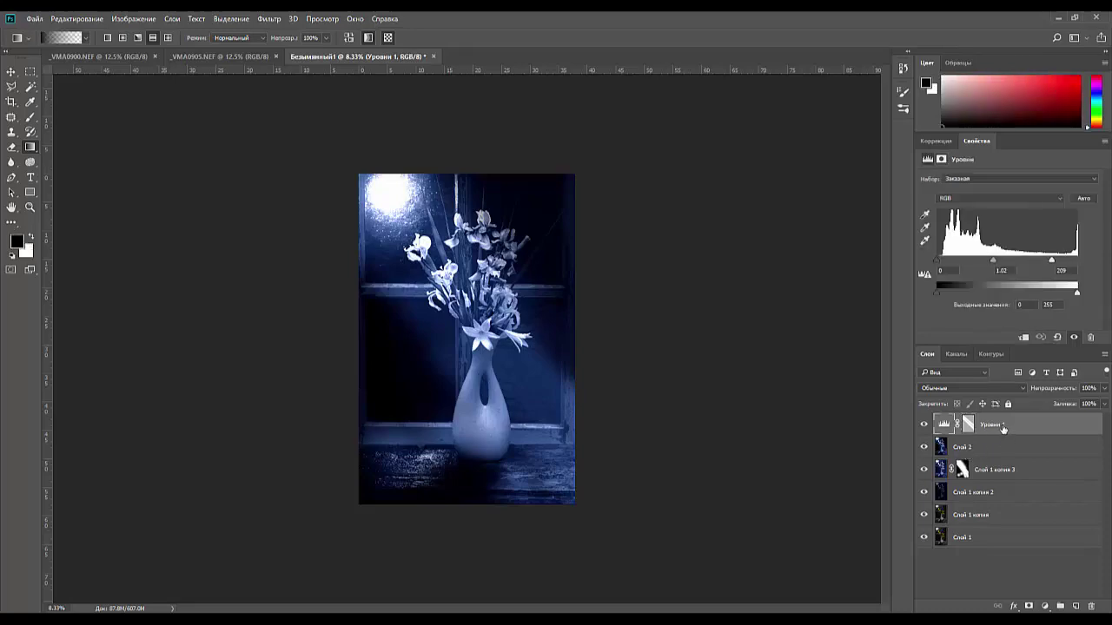
key(Delete)
Compare the flowers with the merged top layer hidden and shown, and add a white layer mask to it.
key(ctrl+plus)
key(ctrl+plus)
key(ctrl+plus)
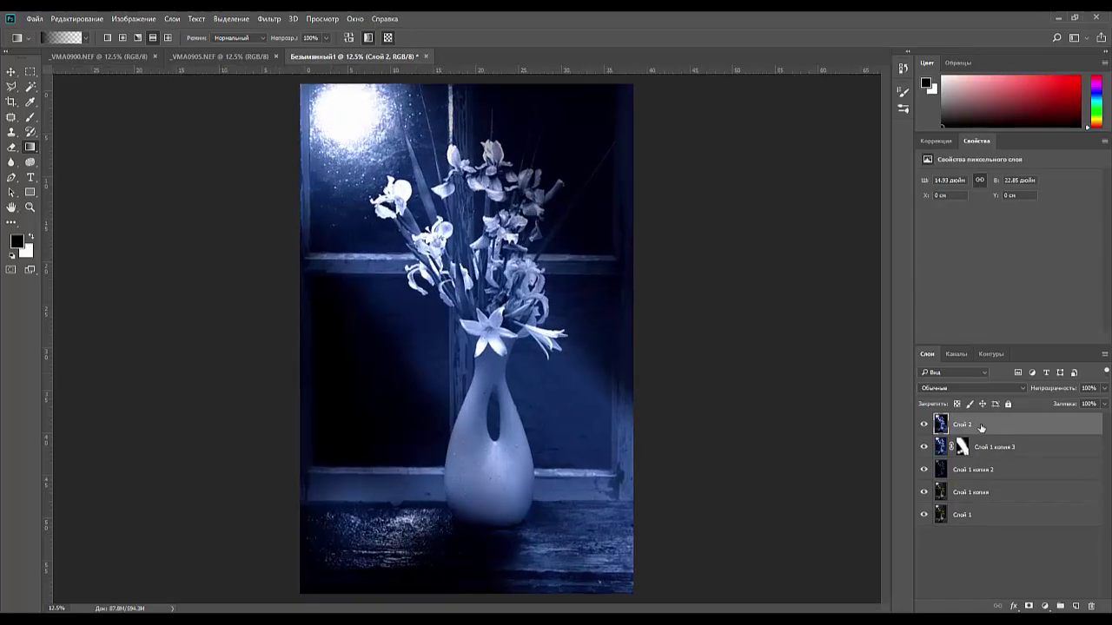
scroll(511, 247, up, 3)
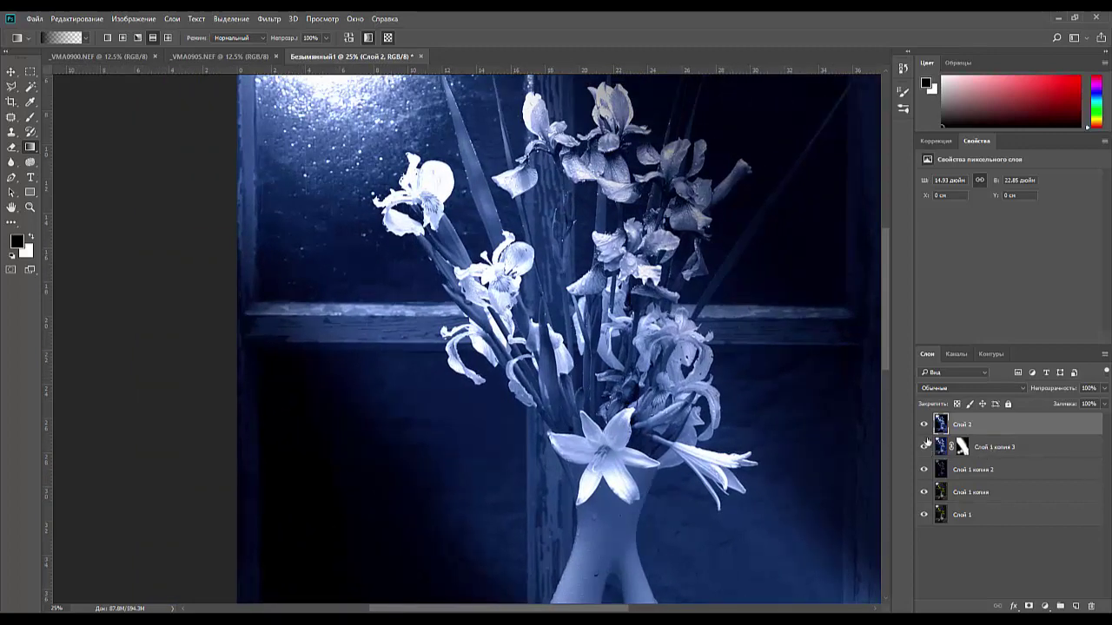
click(924, 430)
click(924, 428)
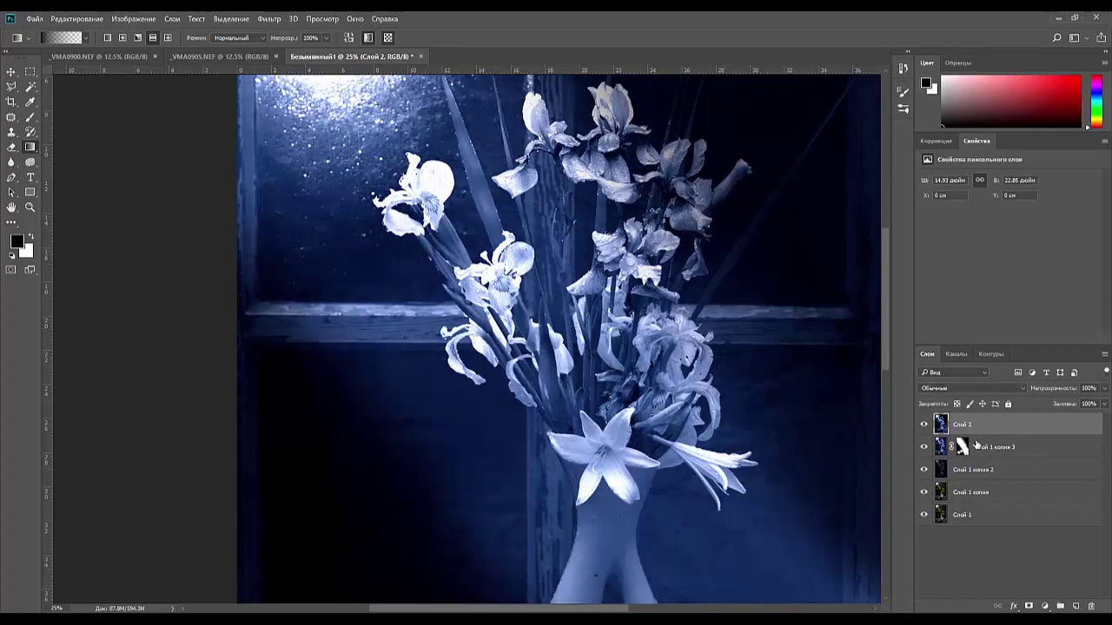
click(1029, 606)
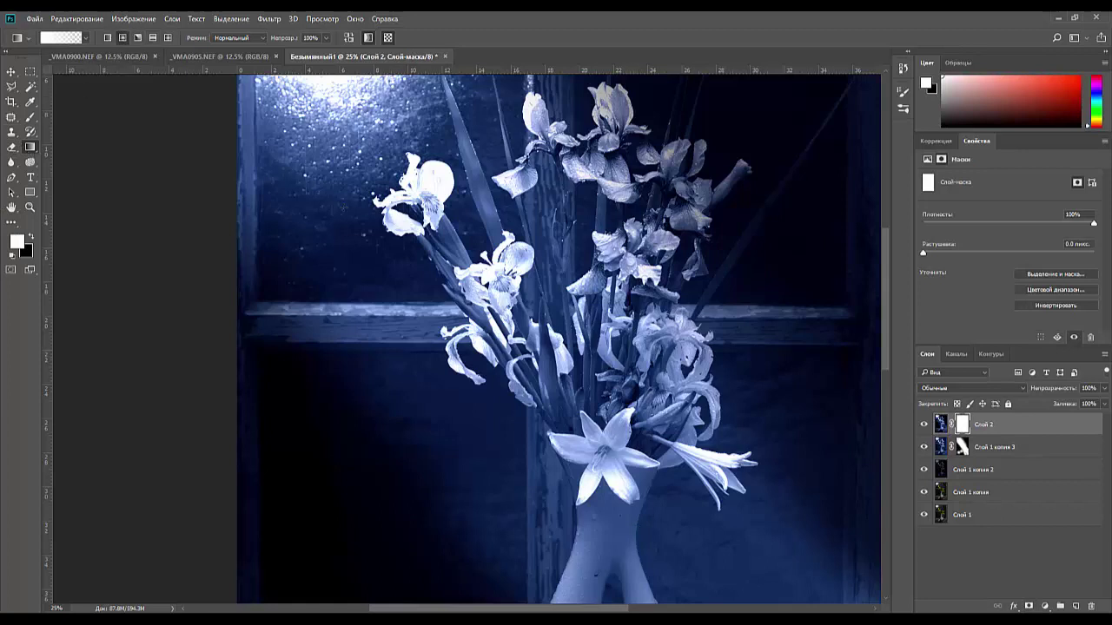
Apply small black-to-transparent radial gradients to the mask over the overbright iris and the lily beside the vase neck.
drag(423, 183, 442, 203)
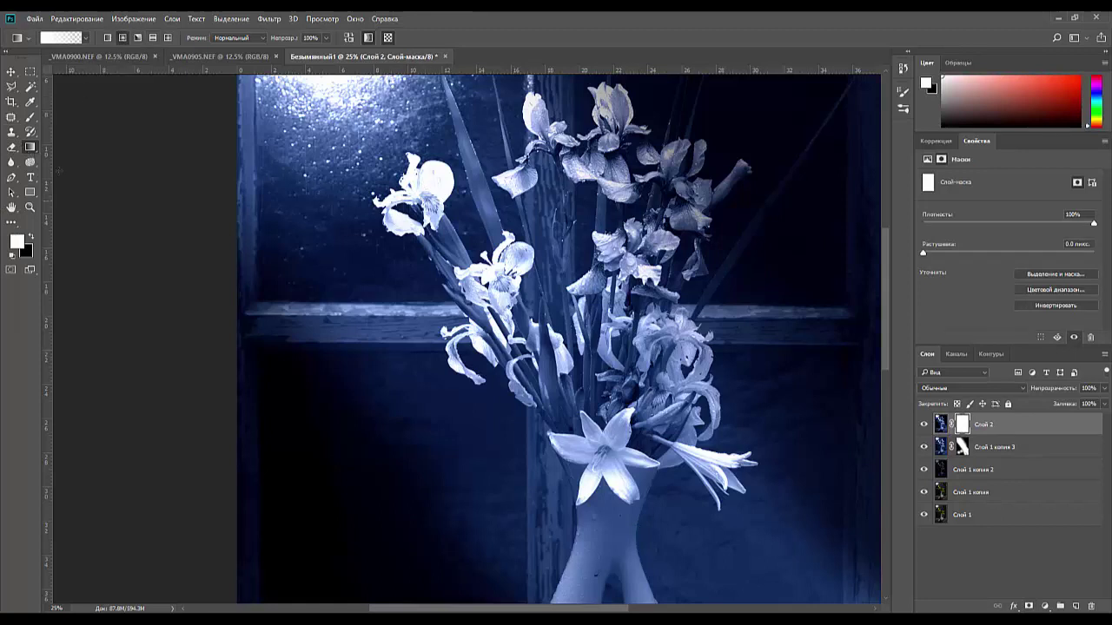
click(32, 236)
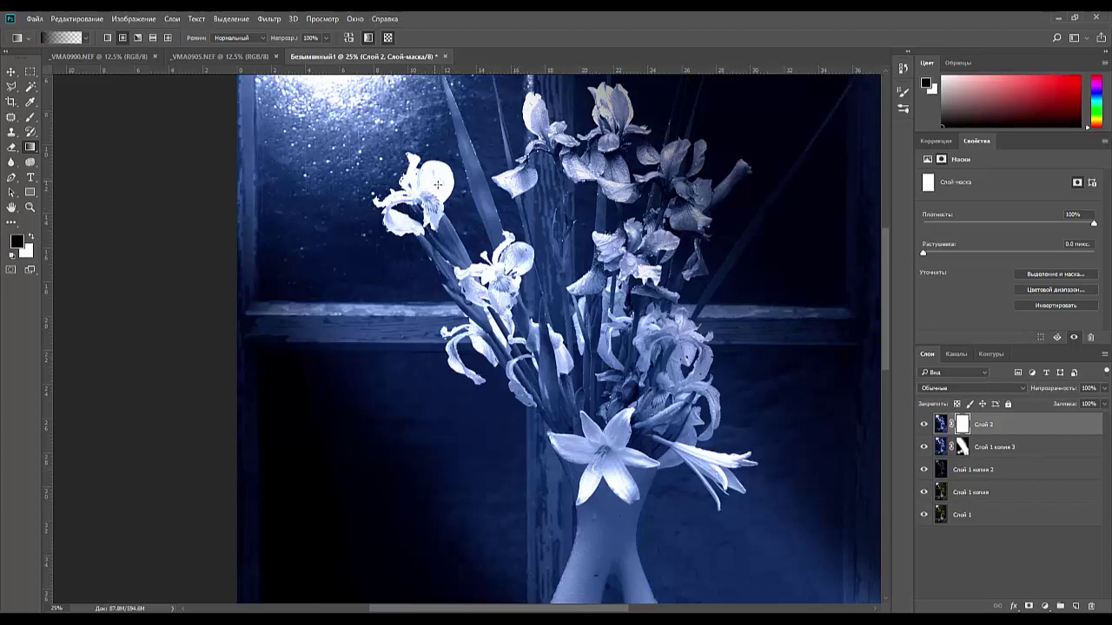
drag(437, 184, 452, 208)
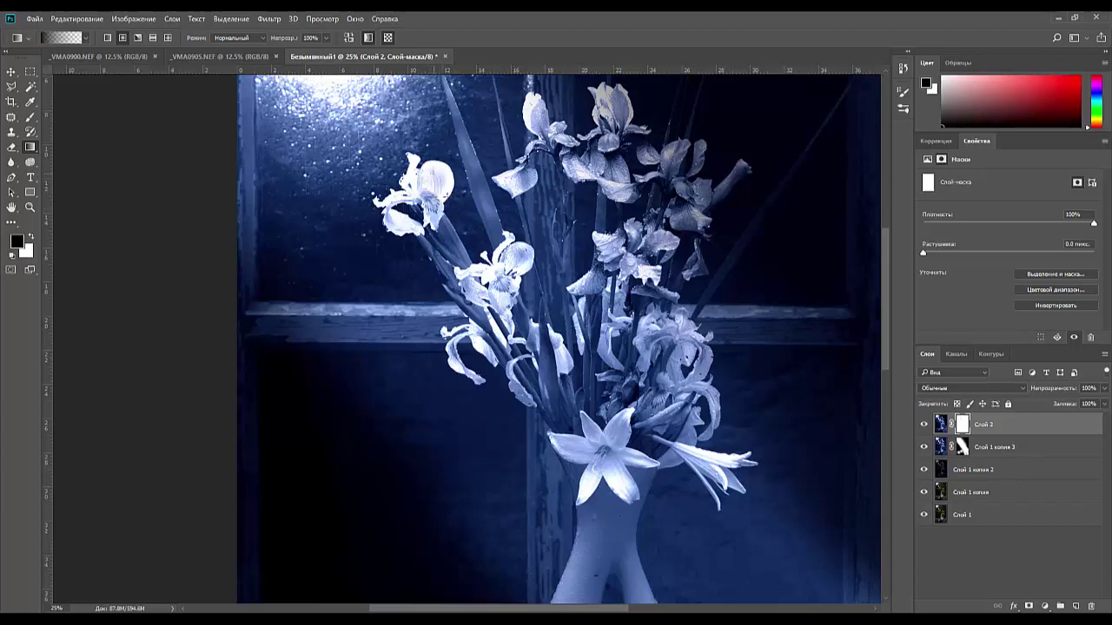
drag(410, 156, 450, 214)
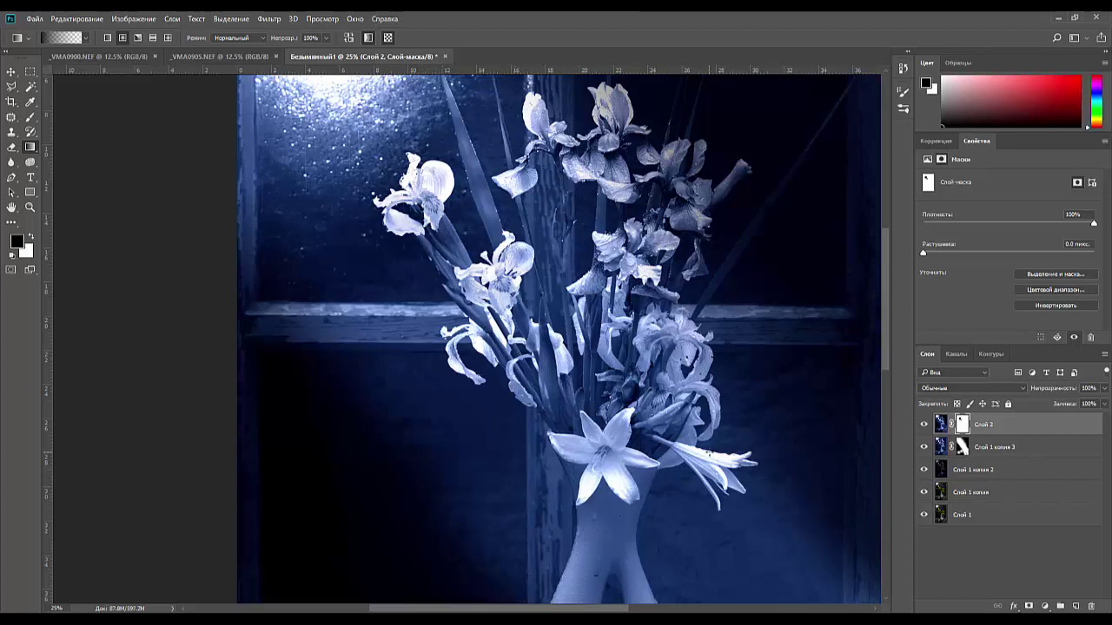
drag(708, 453, 732, 476)
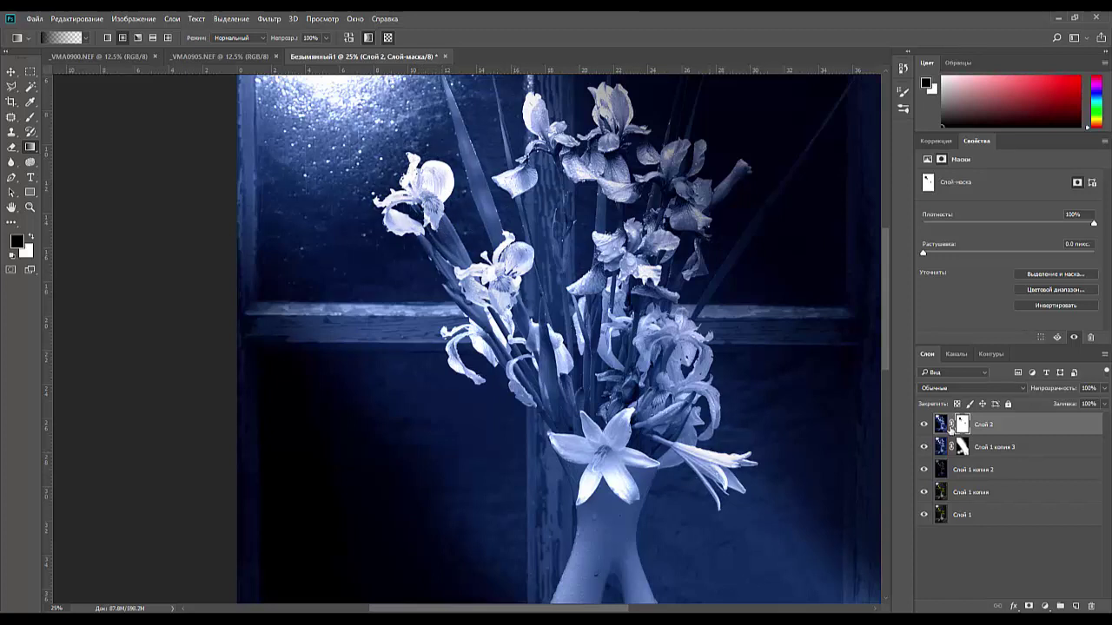
On the Слой 1 копия 3 mask, lasso a feathered diagonal area from the moon glow to the tabletop and ready a white brush.
key(ctrl+minus)
key(ctrl+minus)
key(ctrl+minus)
key(ctrl+minus)
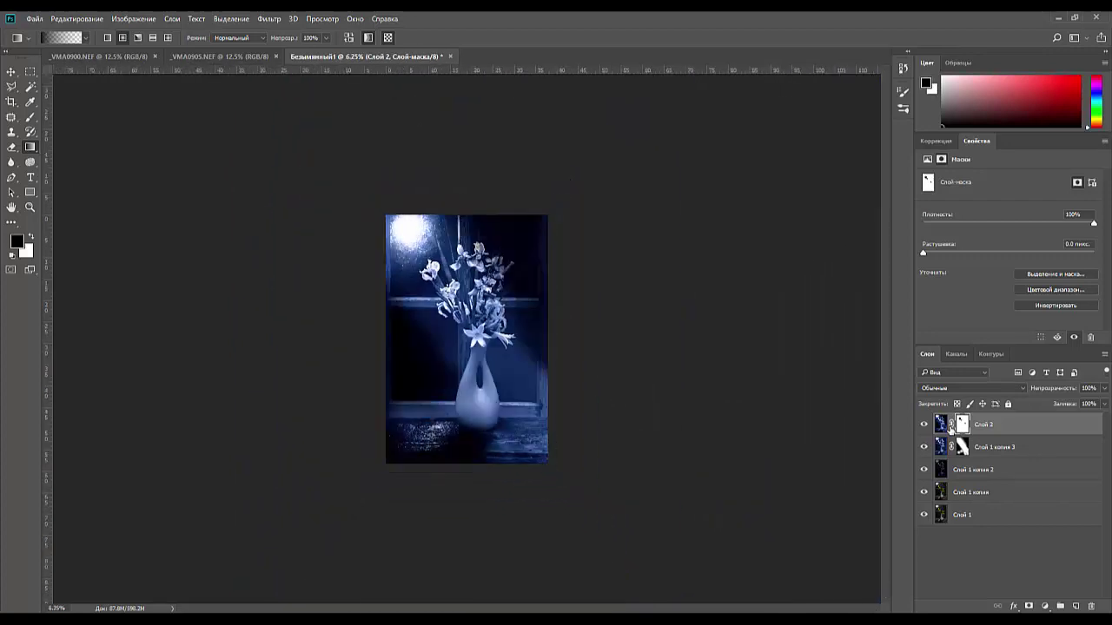
click(1003, 430)
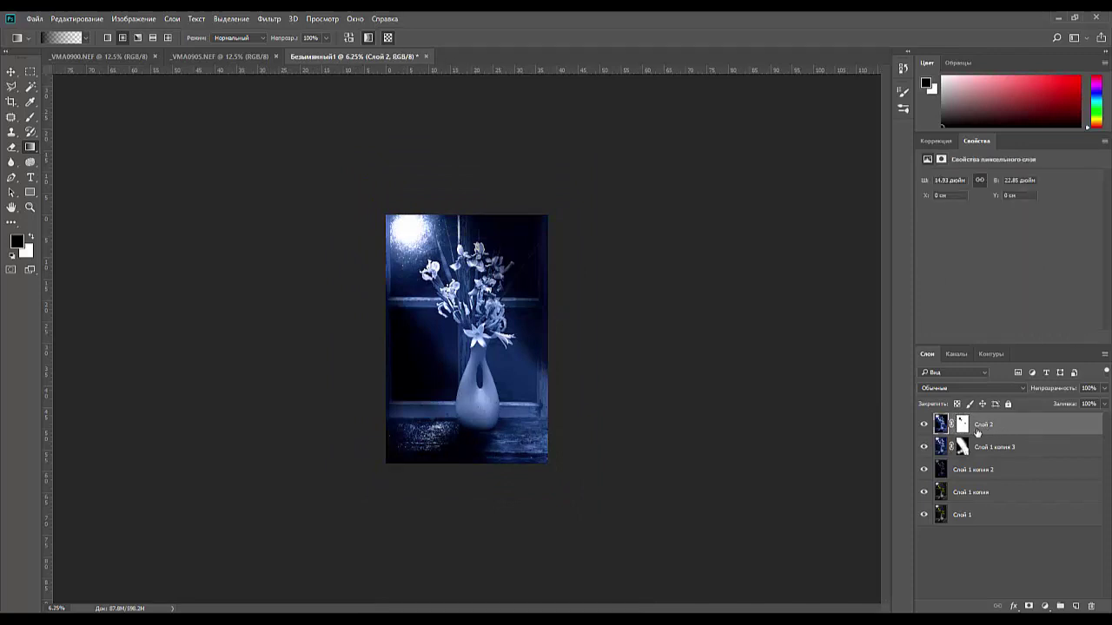
click(962, 447)
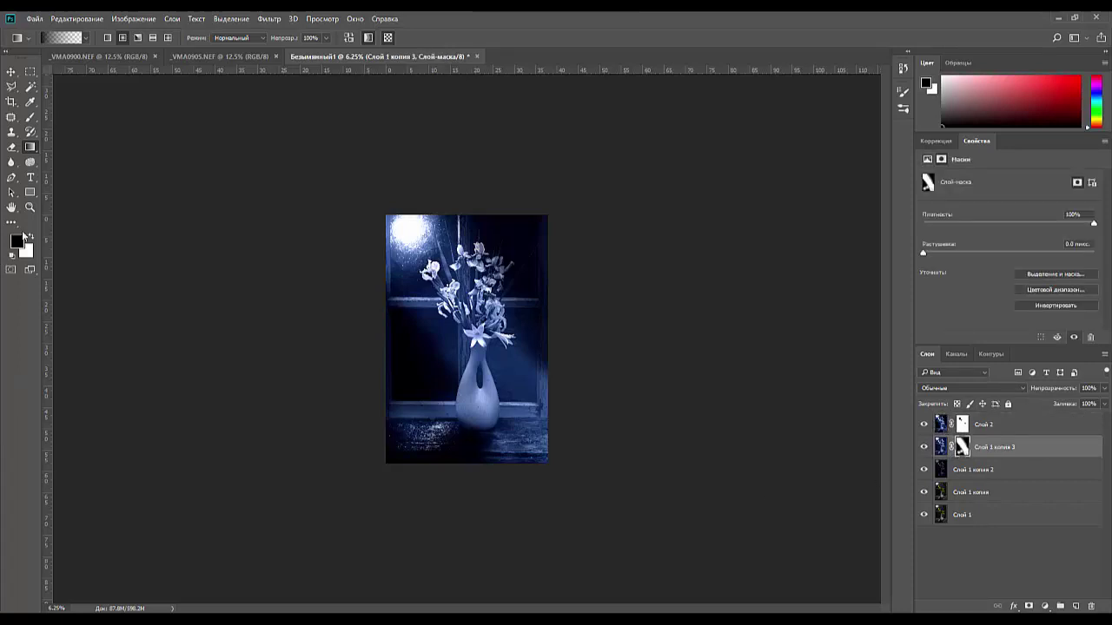
click(11, 87)
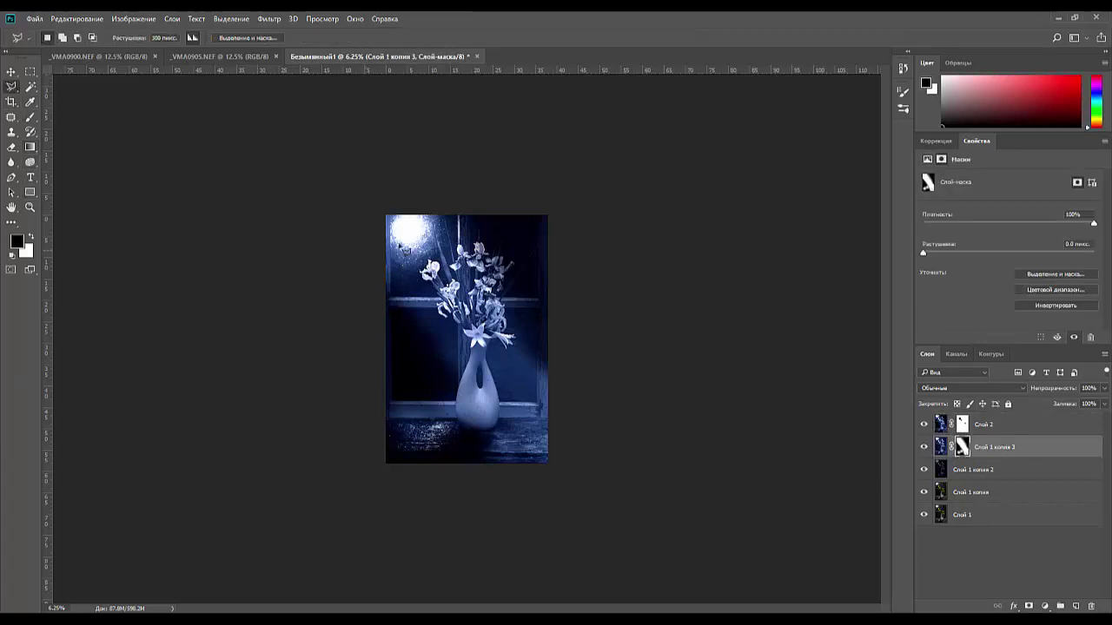
mouse_move(379, 227)
mouse_down()
mouse_move(481, 404)
mouse_move(503, 475)
mouse_move(536, 511)
mouse_move(298, 497)
mouse_move(235, 473)
mouse_move(271, 311)
mouse_move(380, 229)
mouse_up()
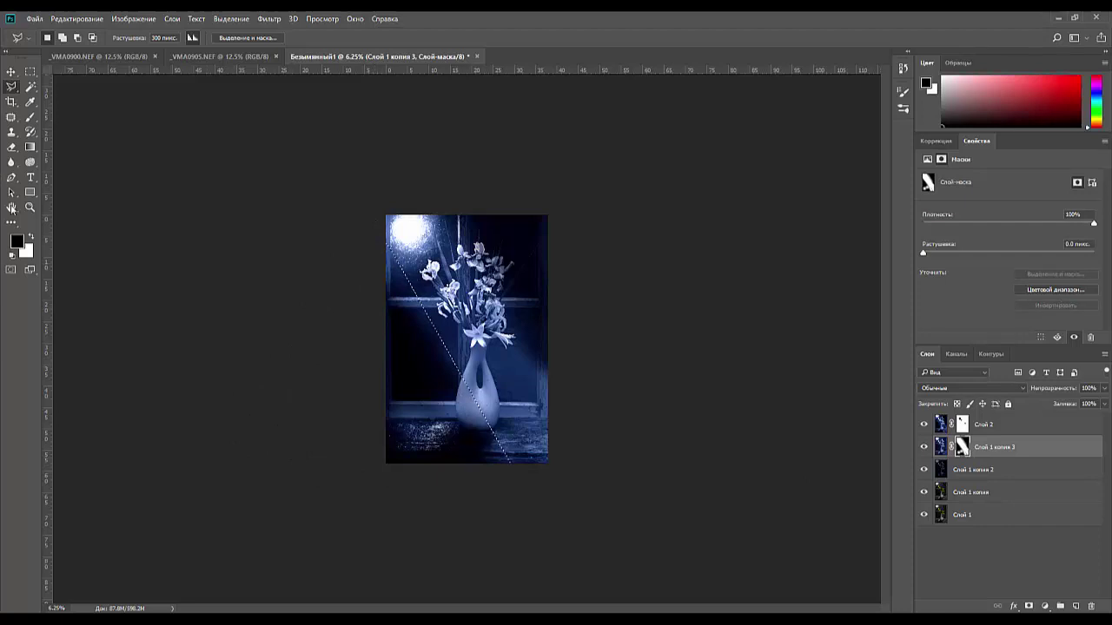
click(32, 119)
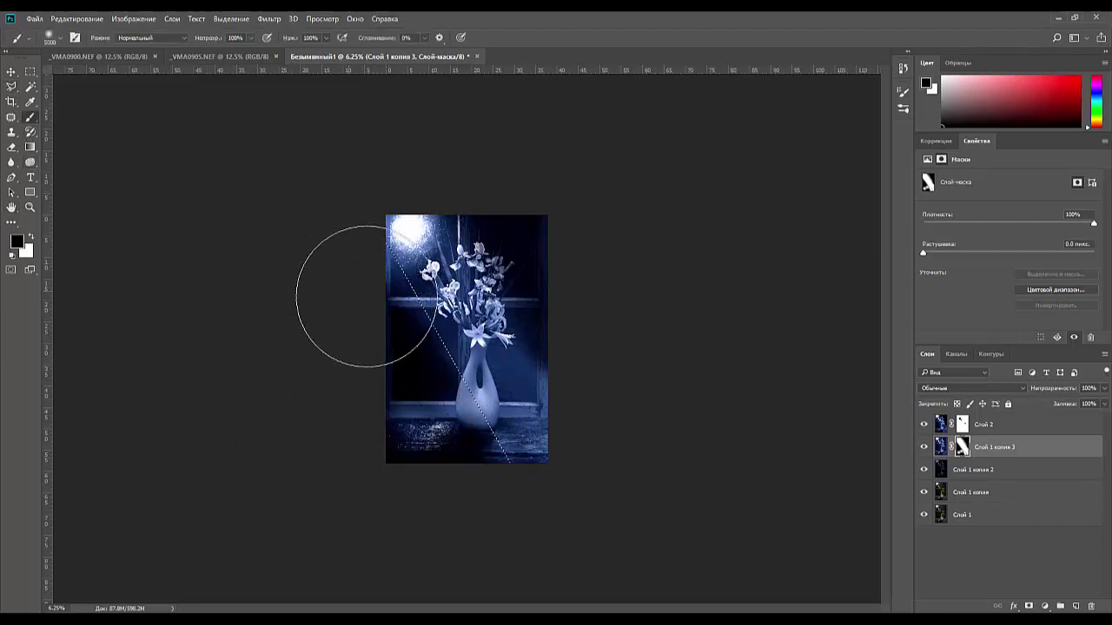
click(32, 237)
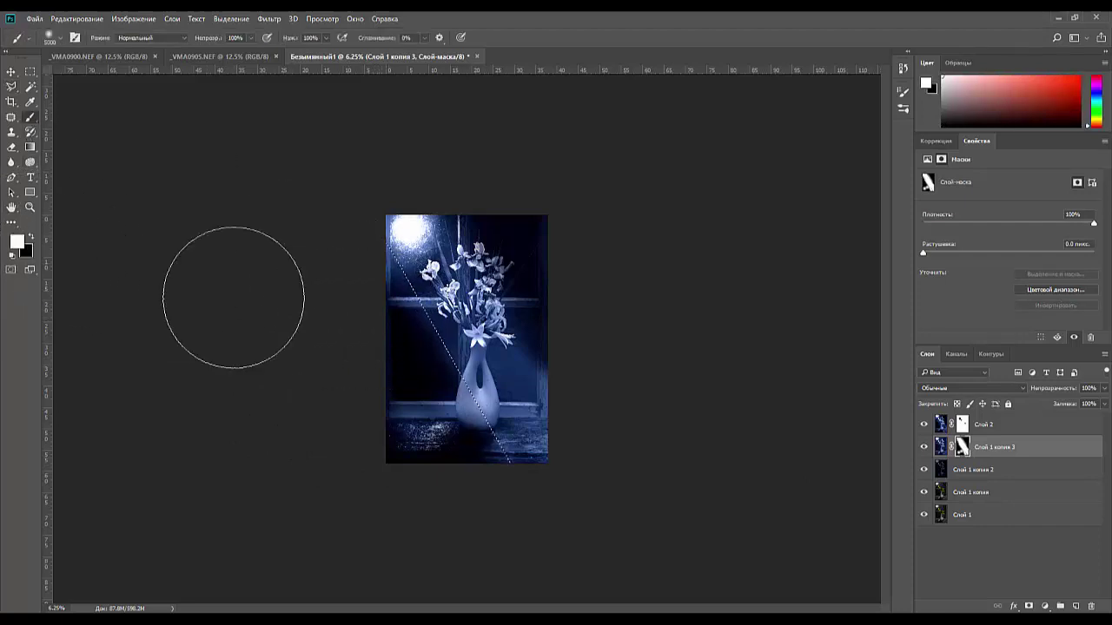
click(941, 446)
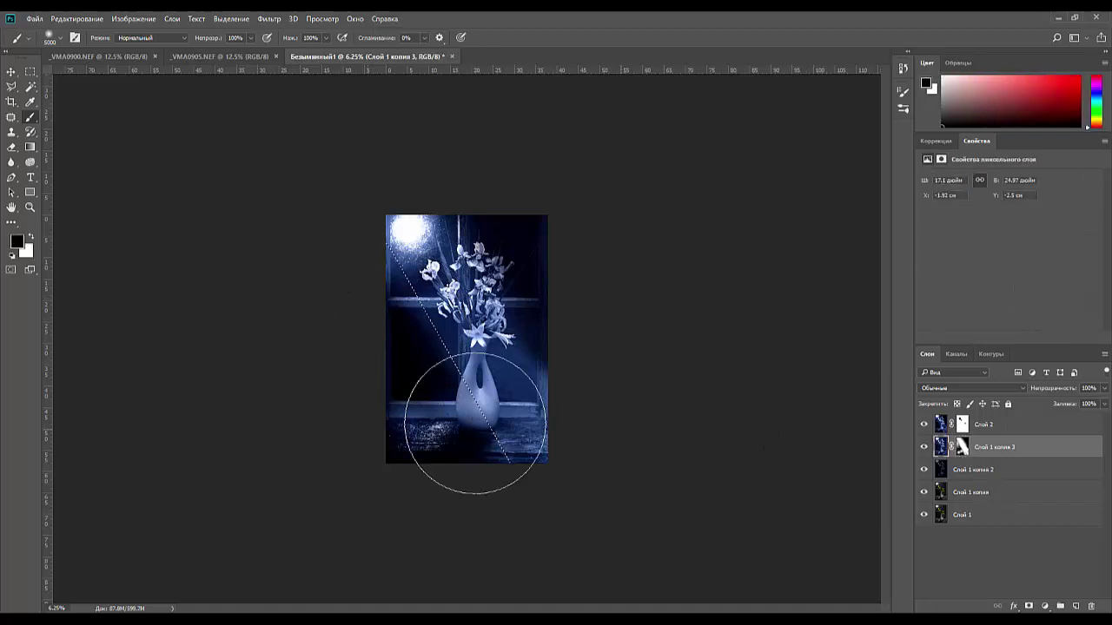
Apply the layer masks of Слой 1 копия 3 and Слой 2 permanently to their layers.
click(924, 424)
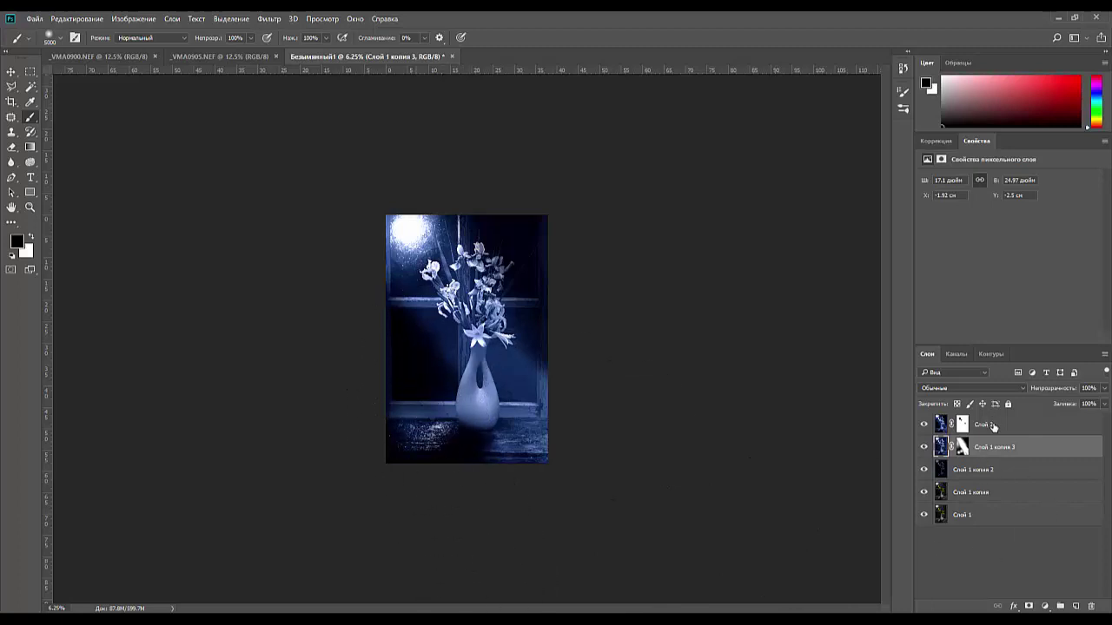
click(992, 427)
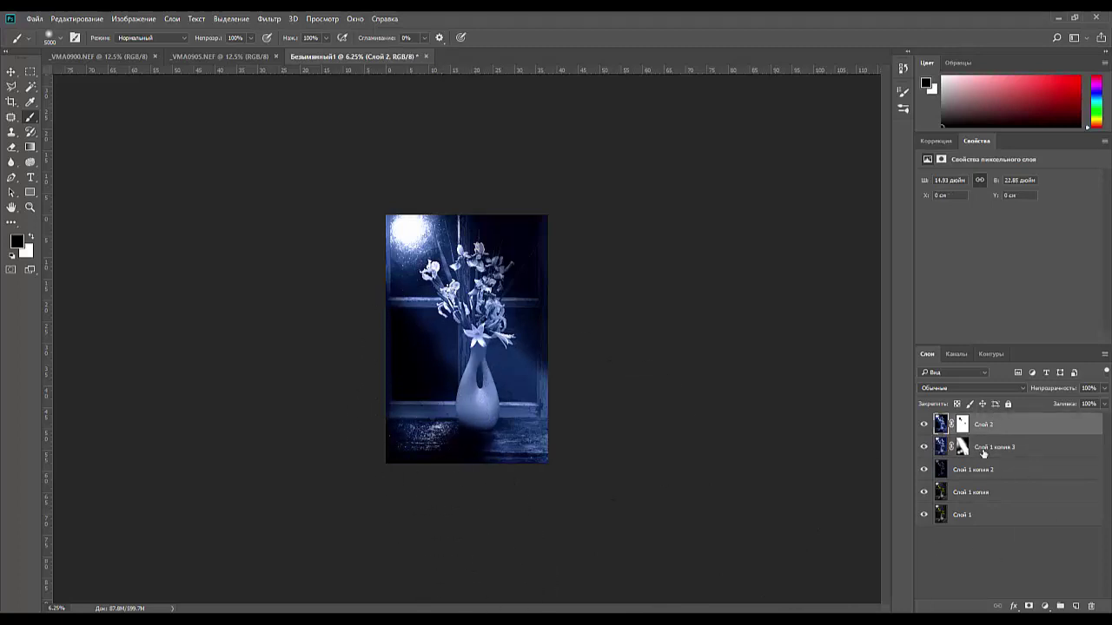
right_click(961, 447)
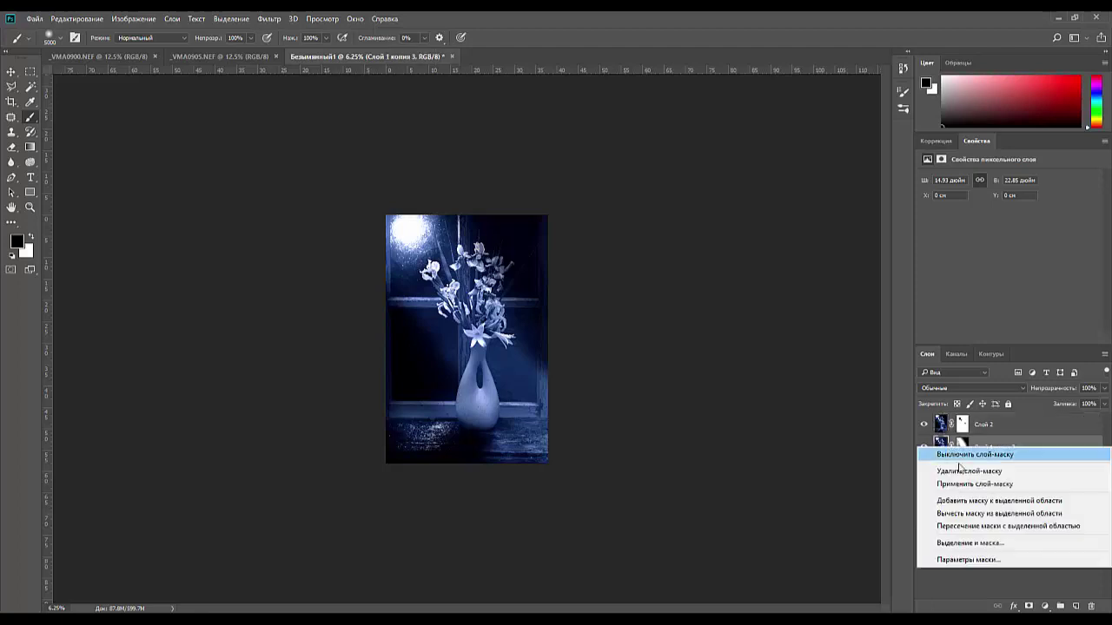
click(956, 484)
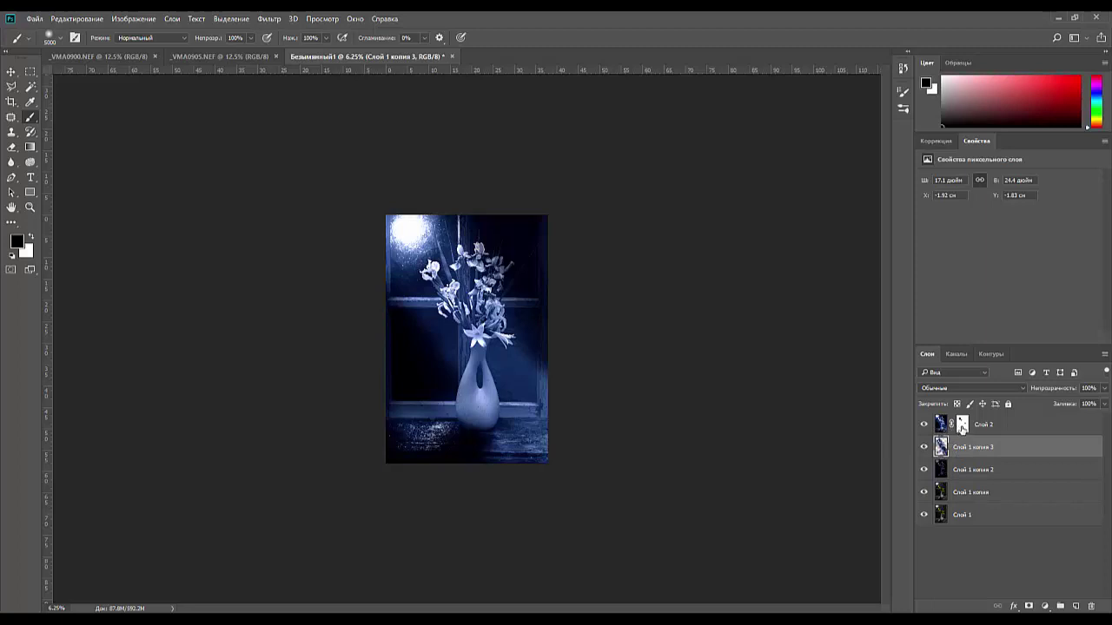
right_click(961, 425)
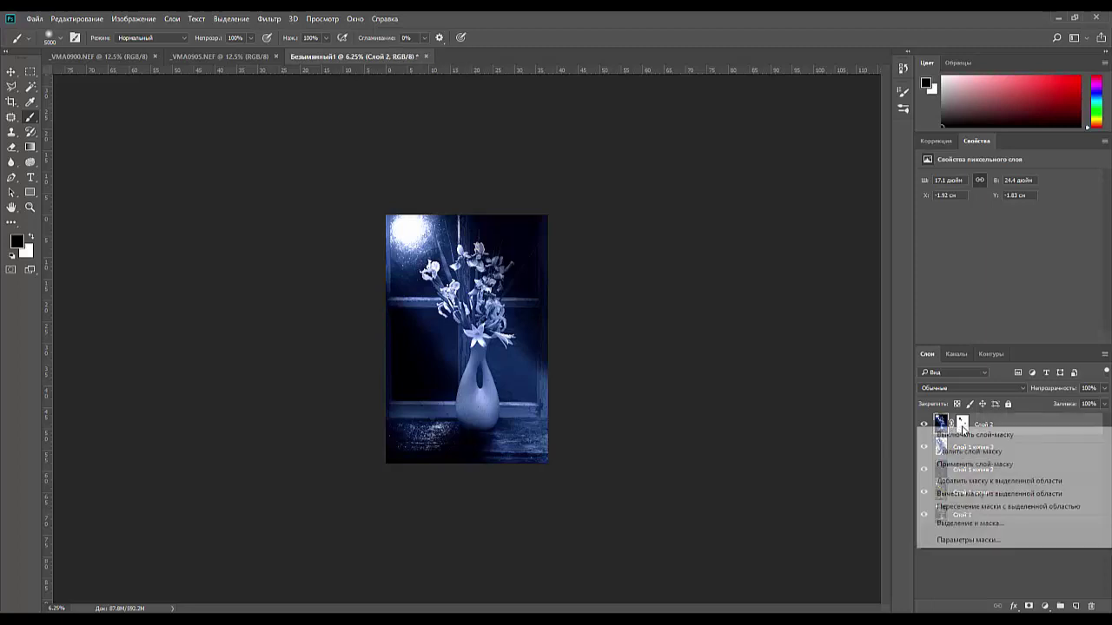
click(954, 464)
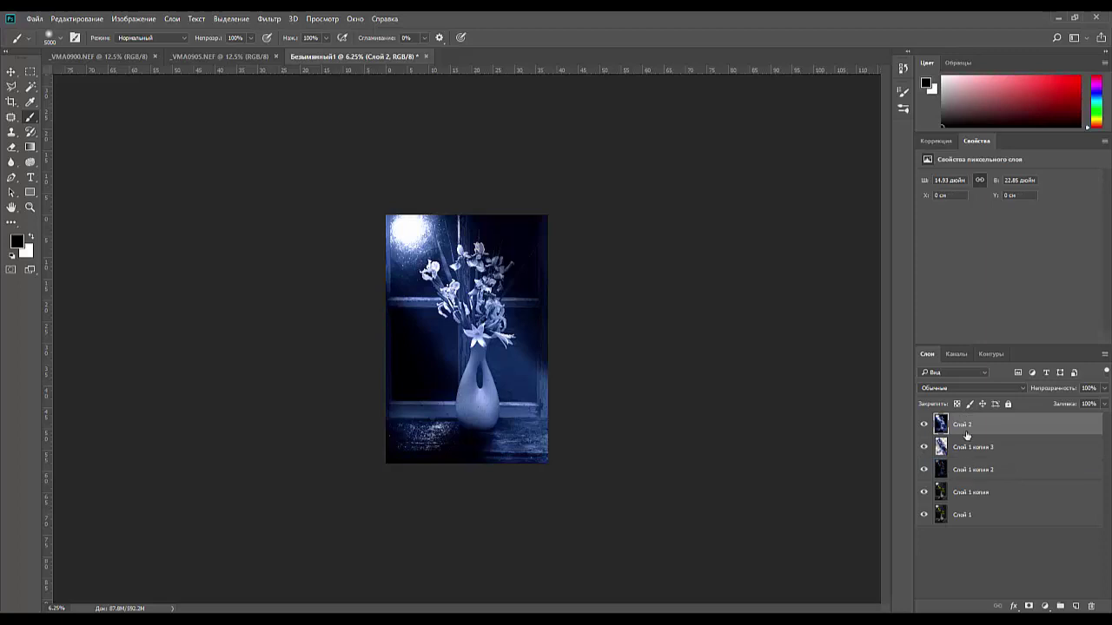
Check Слой 1 копия 3 by toggling its visibility, and merge Слой 2, Слой 1 копия 3 and Слой 1 копия 2 into one layer.
ctrl+click(961, 451)
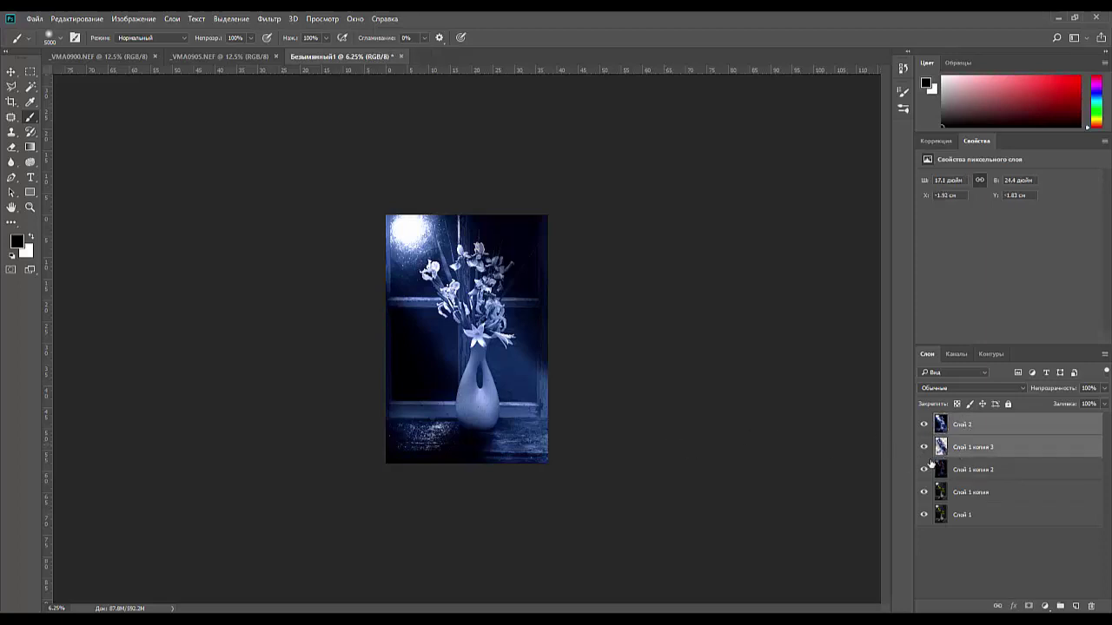
click(940, 447)
click(924, 447)
click(924, 447)
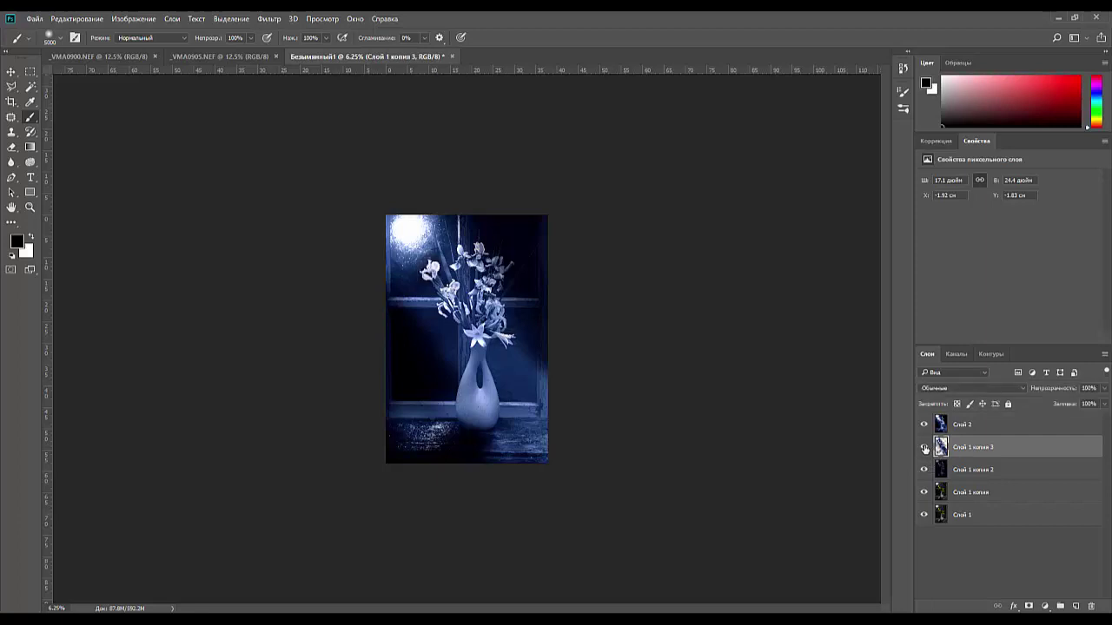
click(971, 426)
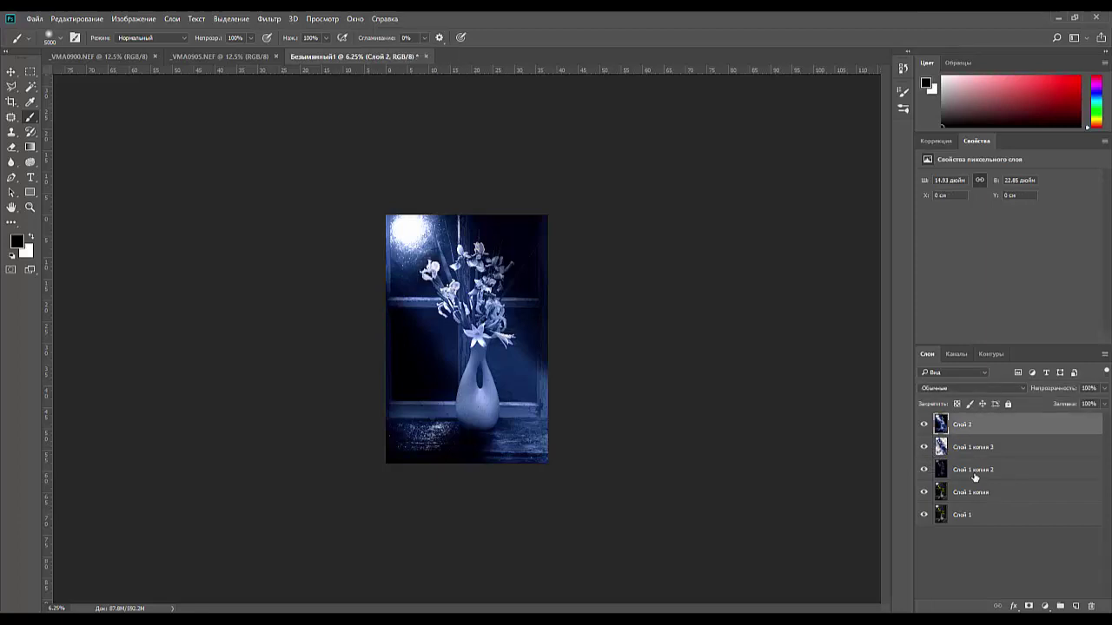
shift+click(974, 470)
key(ctrl+e)
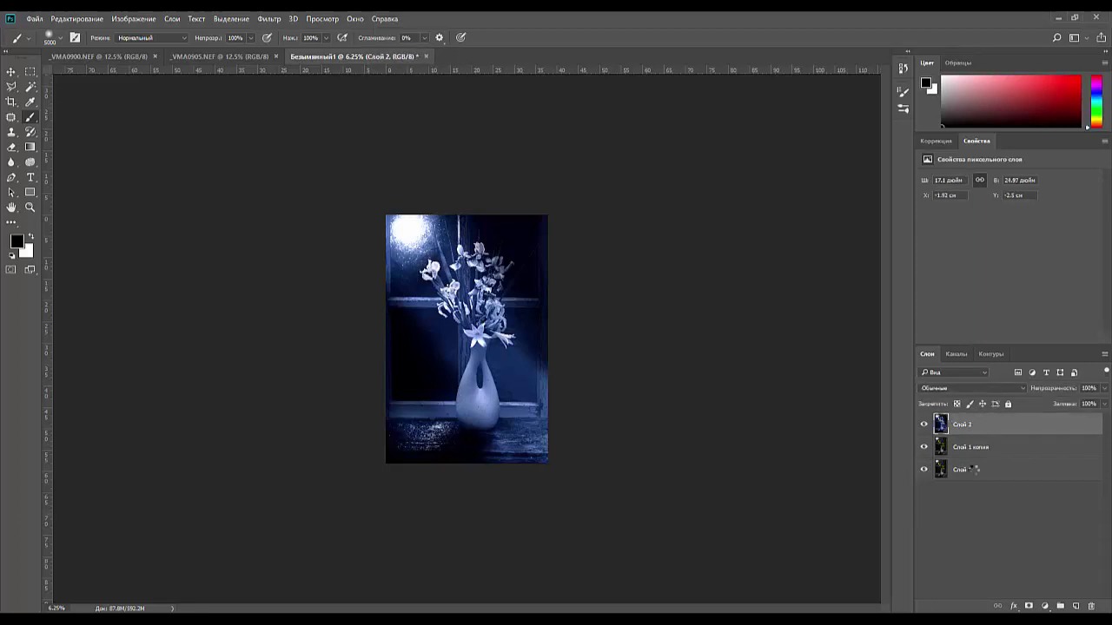
Examine the overall light and balance of the composition at a much reduced size and at a larger one.
key(ctrl+minus)
key(ctrl+minus)
key(ctrl+minus)
key(ctrl+minus)
key(ctrl+minus)
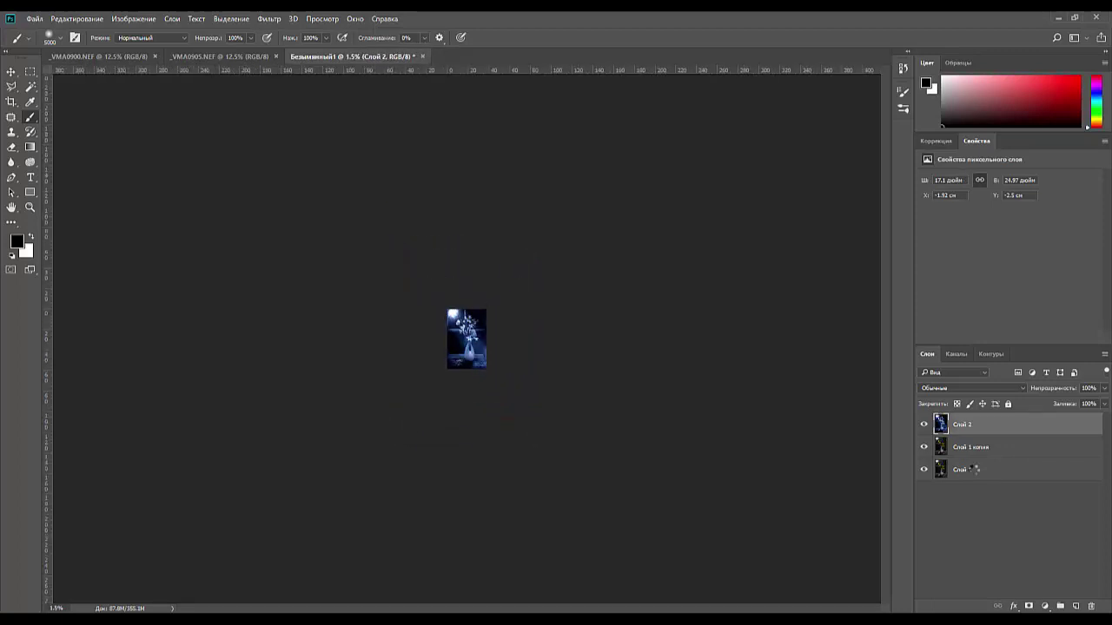
key(ctrl+plus)
key(ctrl+plus)
key(ctrl+plus)
key(ctrl+plus)
key(ctrl+plus)
key(ctrl+plus)
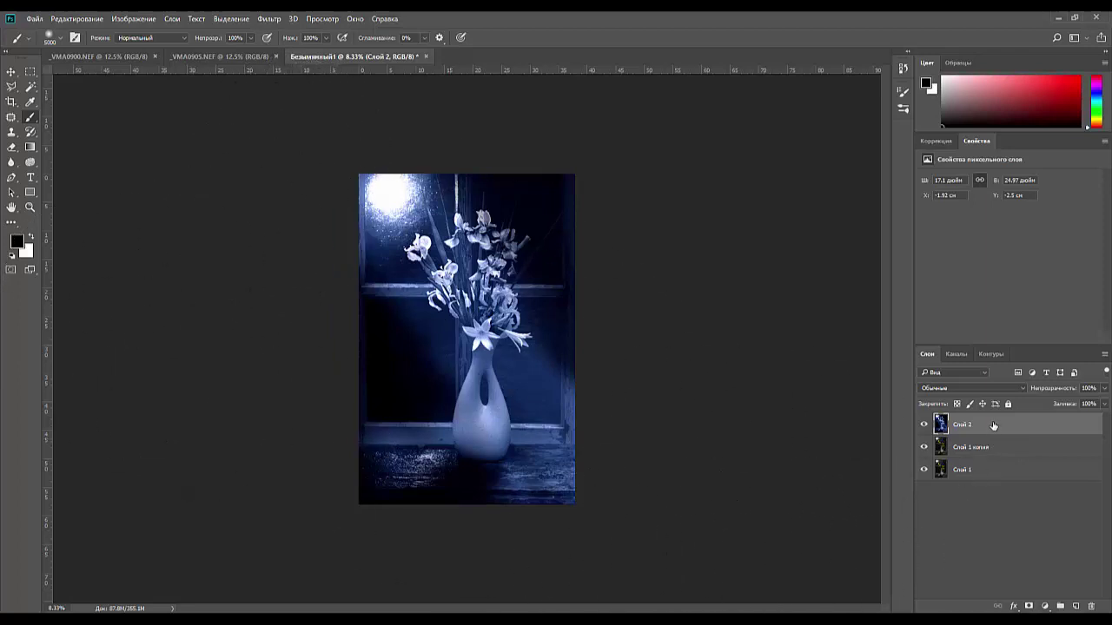
Duplicate the merged Слой 2 and add a Levels adjustment above it with the white input set to 130.
mouse_move(994, 426)
mouse_down()
mouse_move(1072, 563)
mouse_move(1075, 606)
mouse_up()
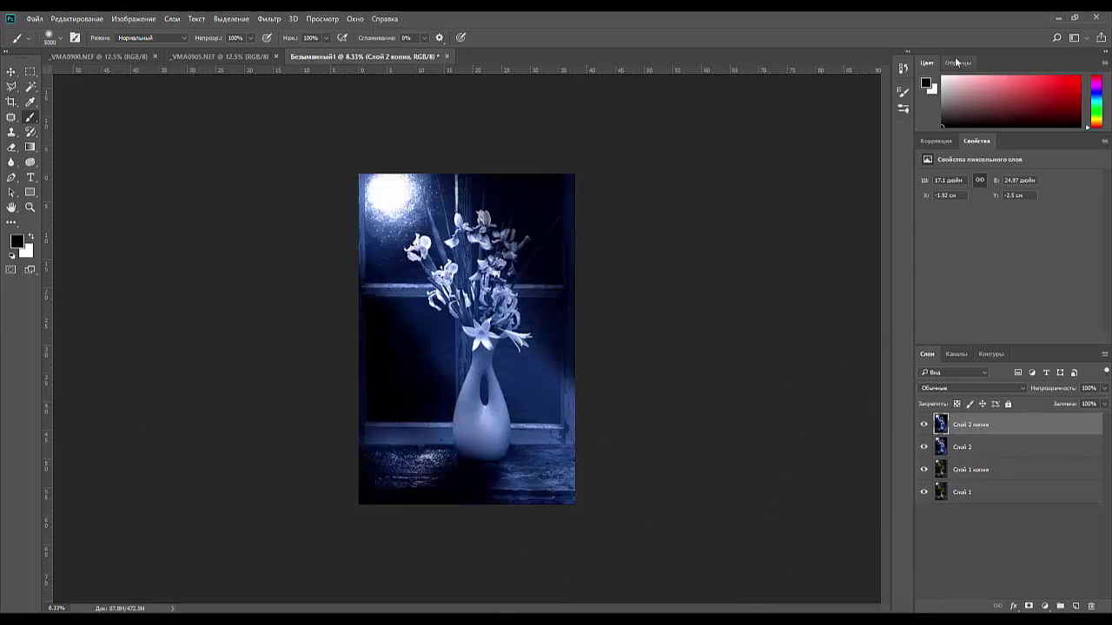
click(936, 140)
click(959, 170)
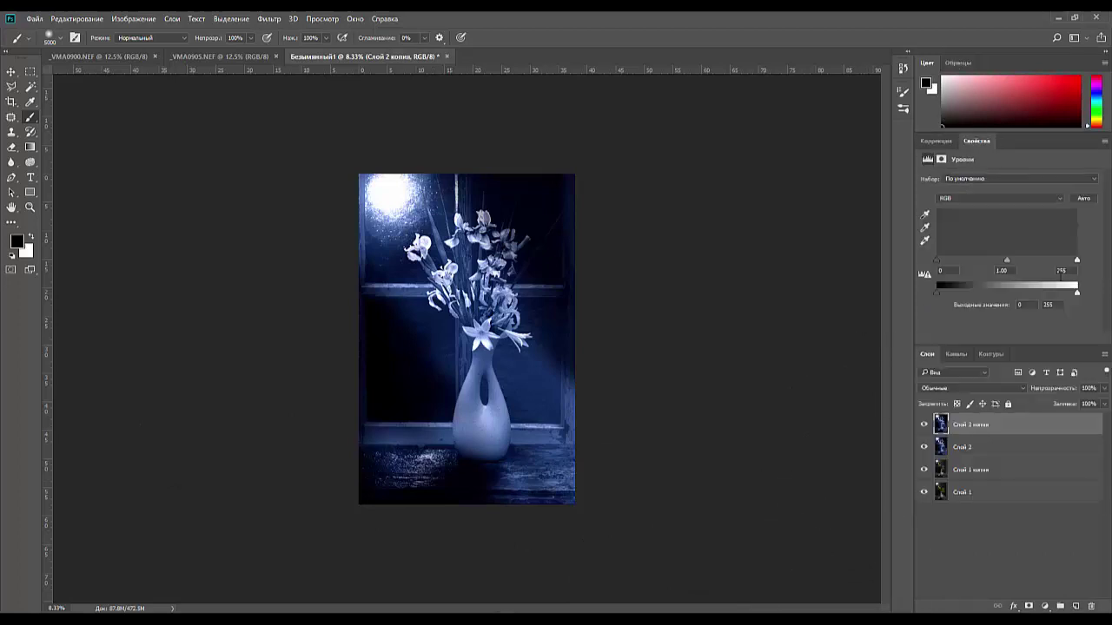
drag(1077, 263, 1008, 265)
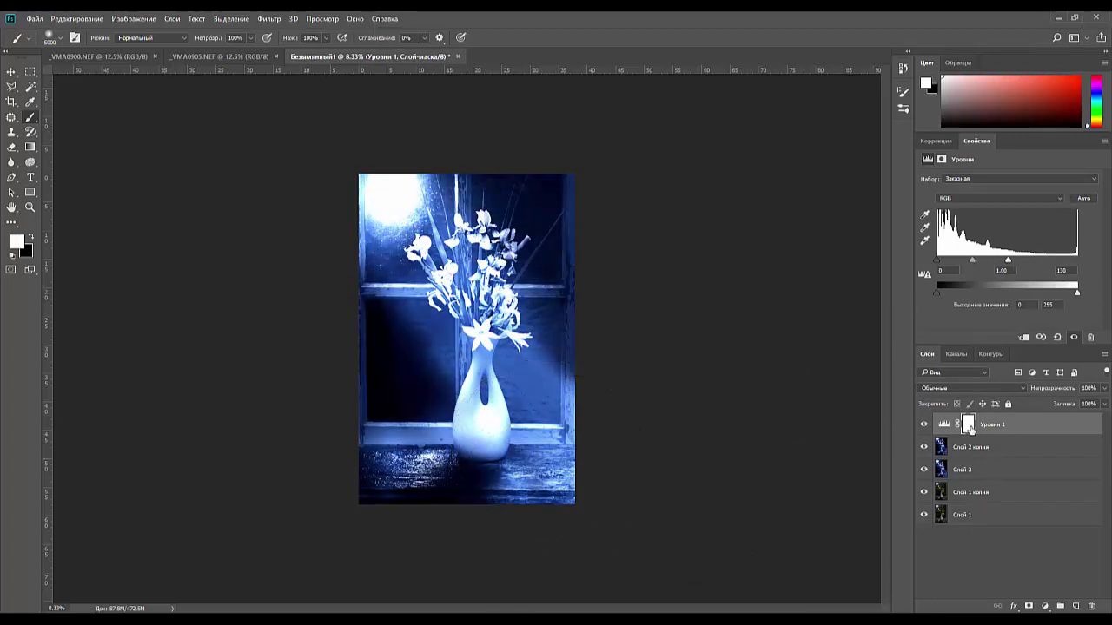
Invert the Levels mask to black and apply a large white-to-transparent radial gradient over the tabletop's lower-right corner.
click(969, 426)
key(ctrl+i)
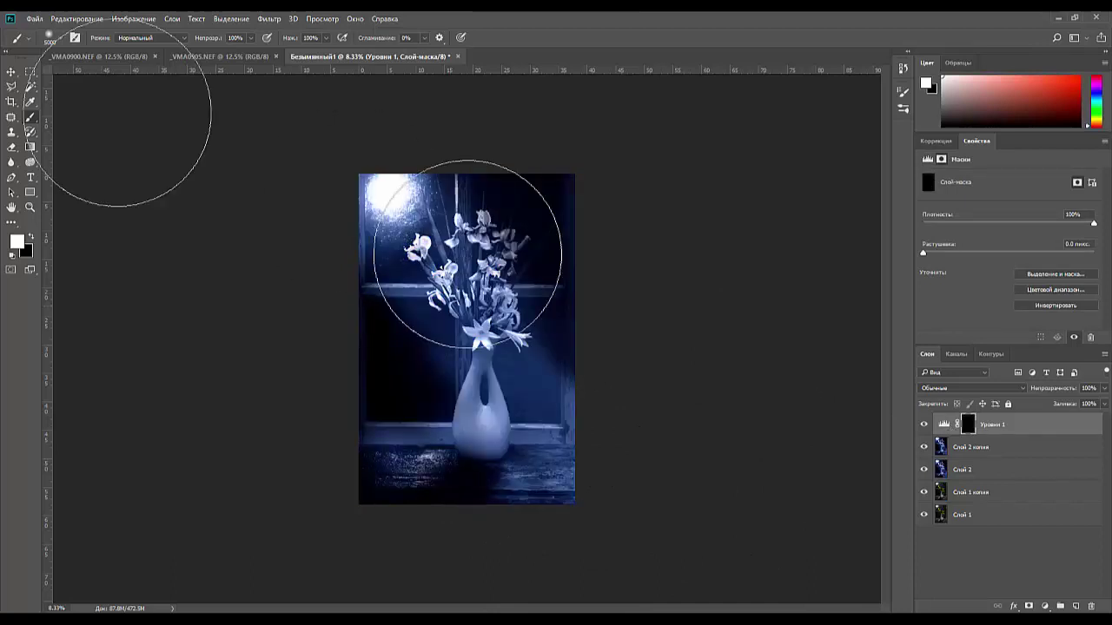
click(30, 148)
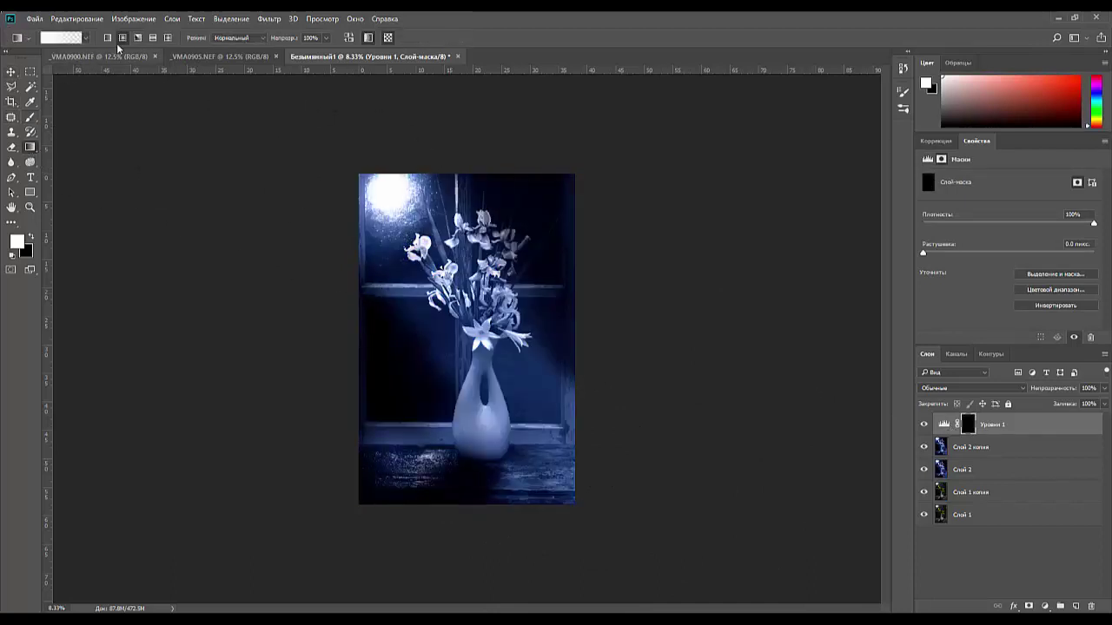
mouse_move(535, 460)
mouse_down()
mouse_move(587, 498)
mouse_move(587, 471)
mouse_move(656, 491)
mouse_up()
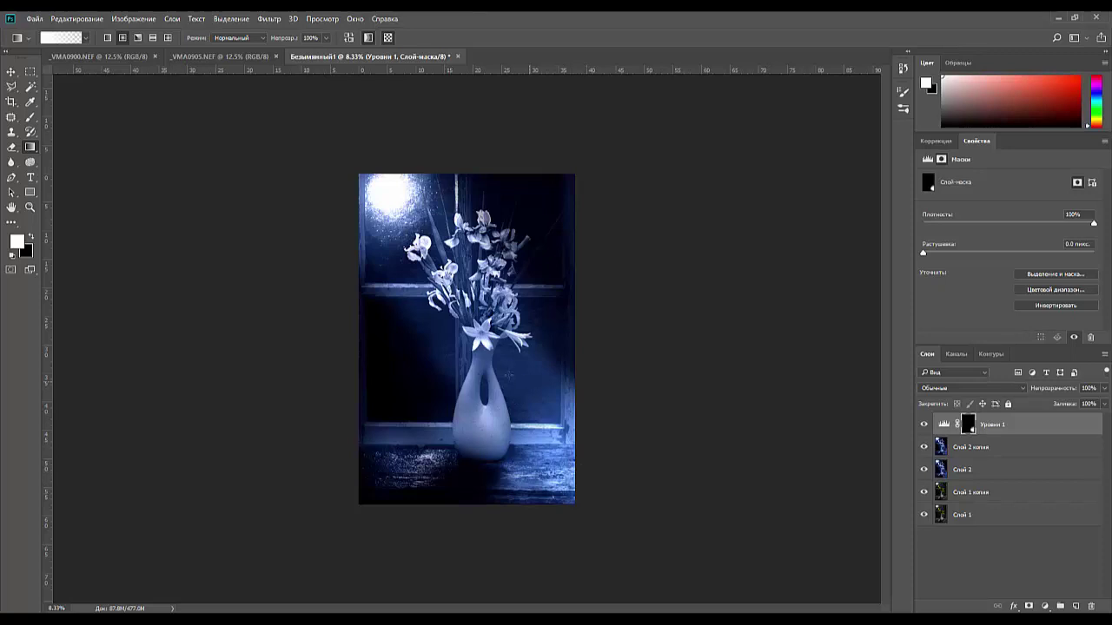
Try white reflected gradients on the Levels mask as diagonal light rays across the flowers and window, and undo them.
click(152, 38)
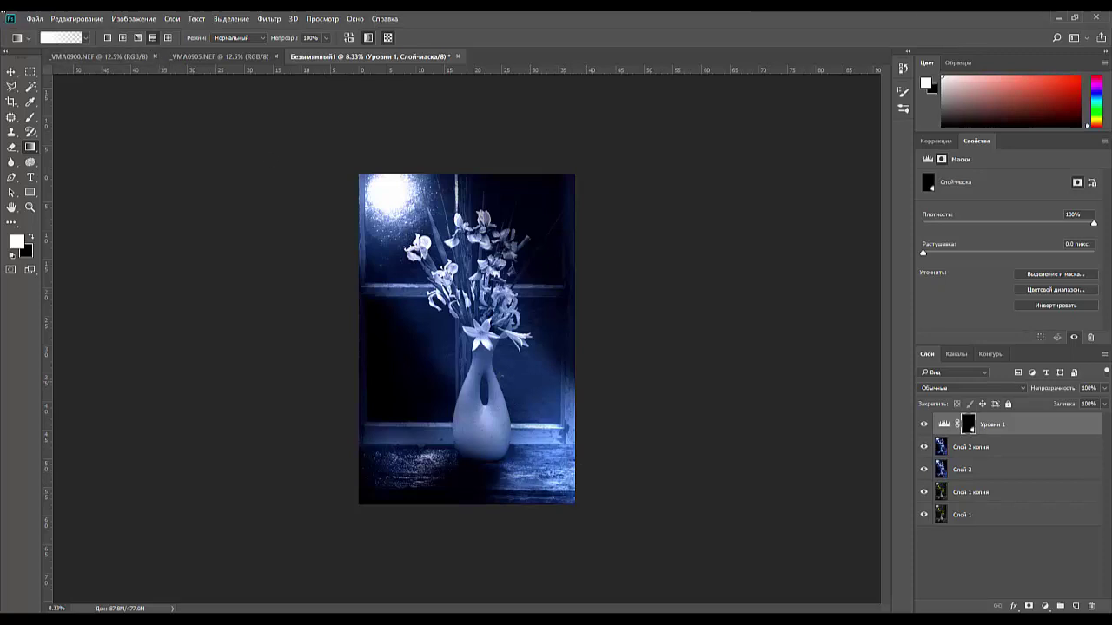
drag(497, 390, 492, 397)
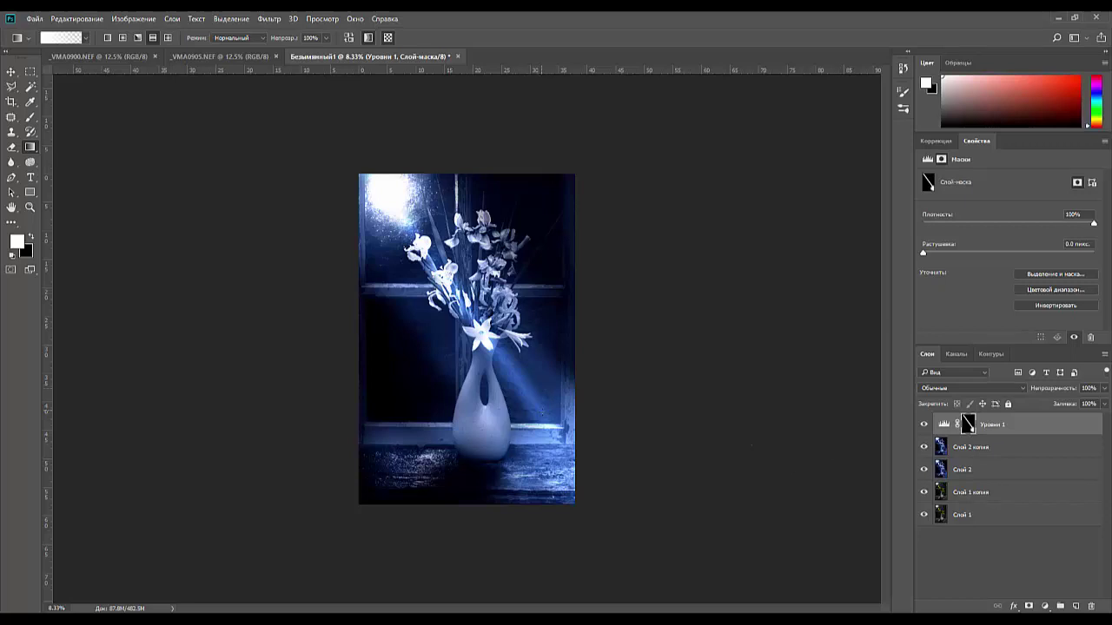
drag(540, 426, 546, 423)
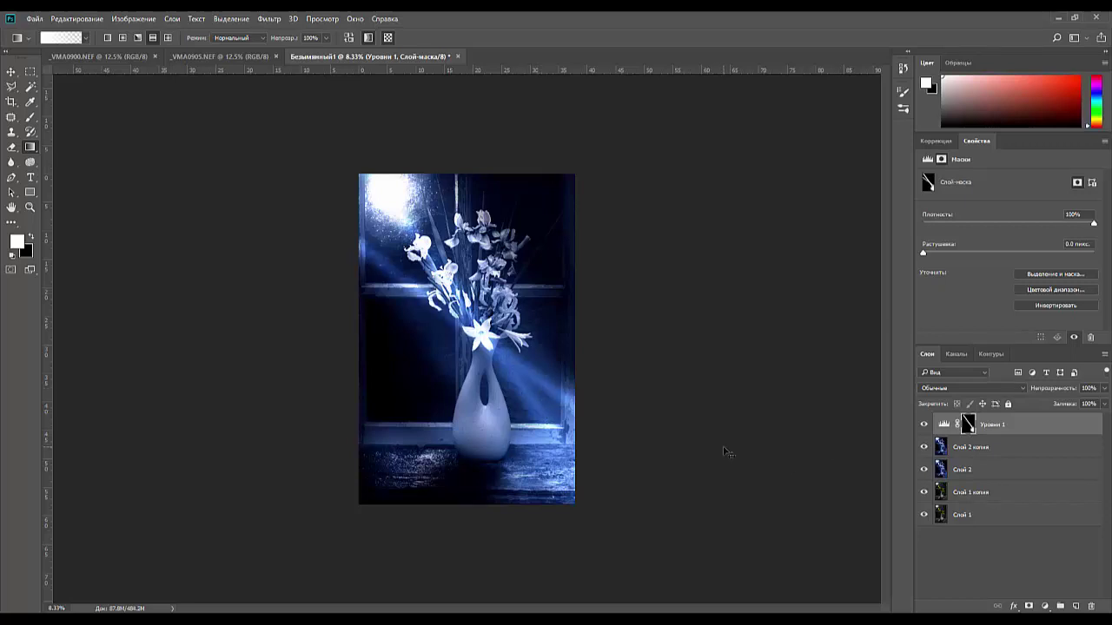
key(ctrl+z)
key(ctrl+z)
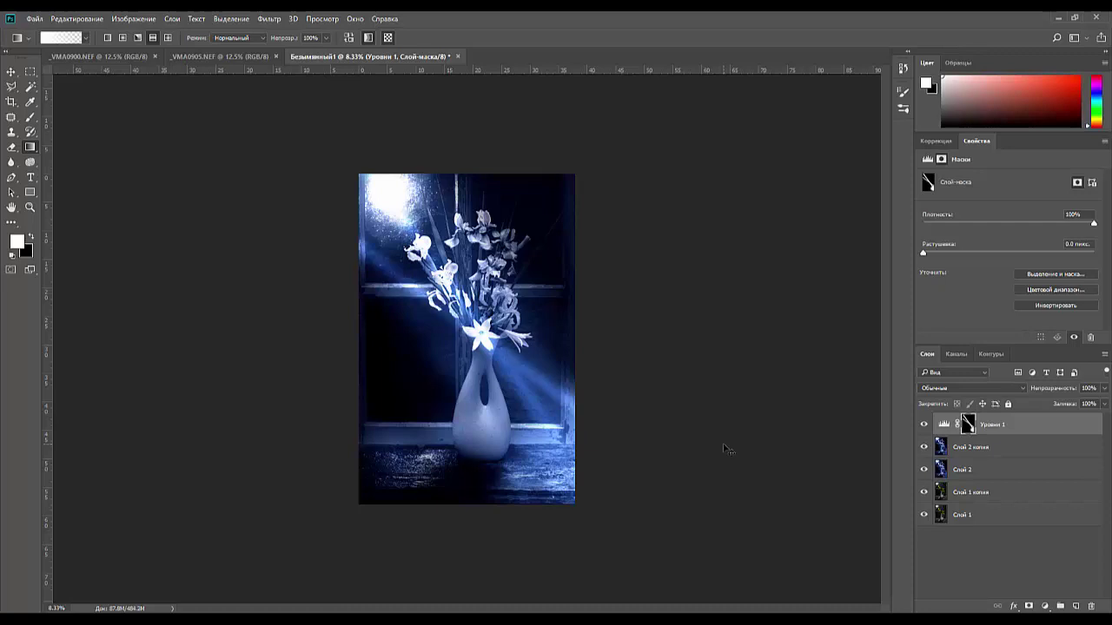
key(ctrl+alt+z)
key(ctrl+alt+z)
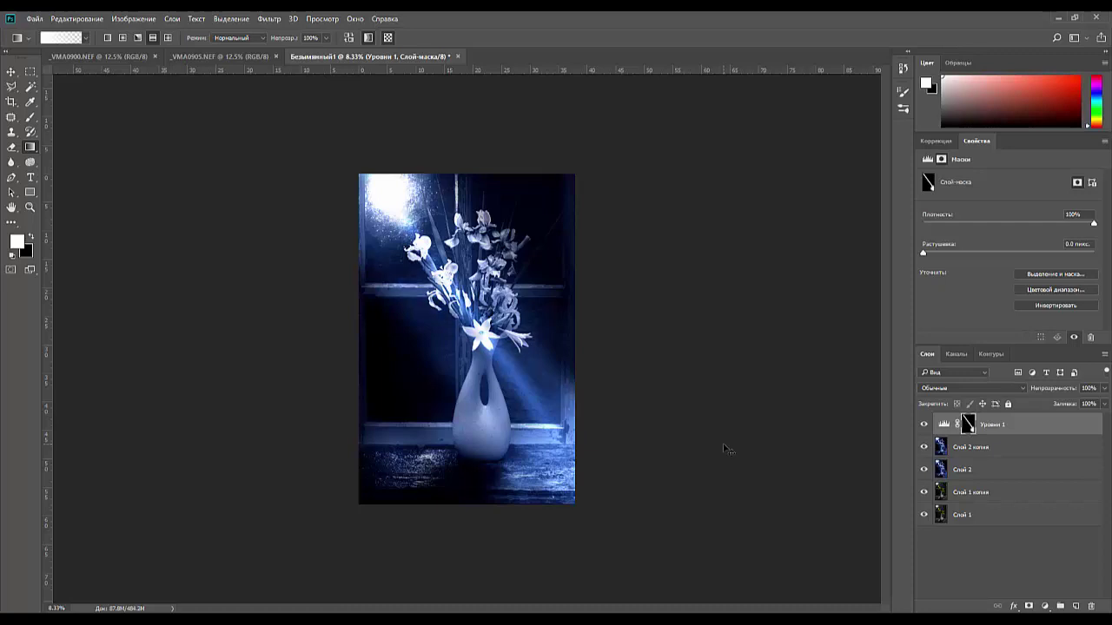
Try feathering the Levels mask, and merge the Levels adjustment down into Слой 2 копия.
double_click(1000, 434)
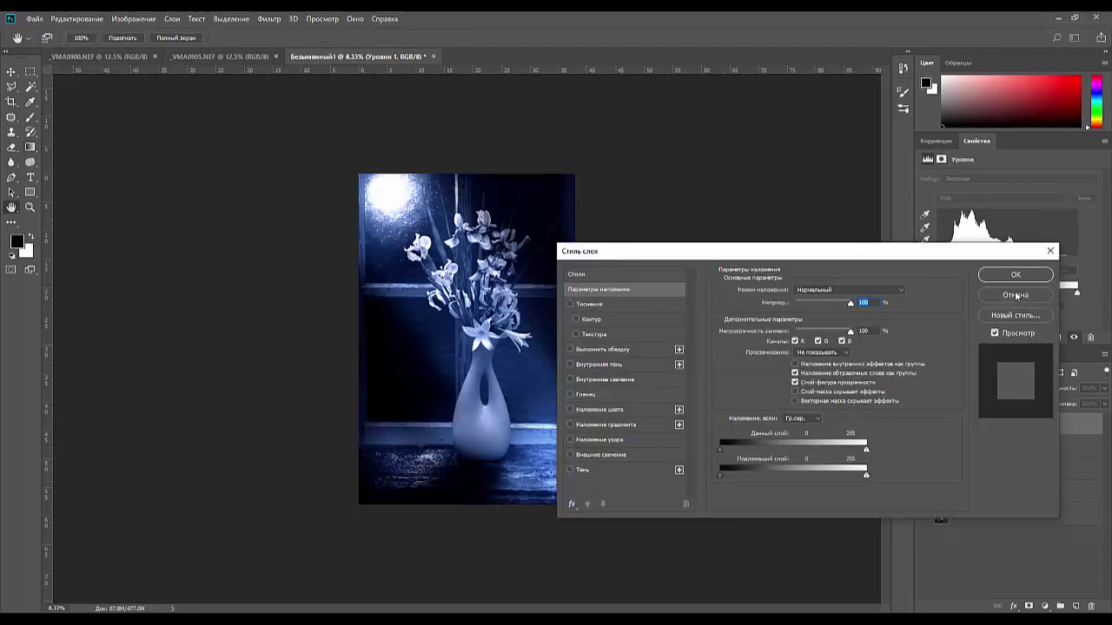
click(1016, 295)
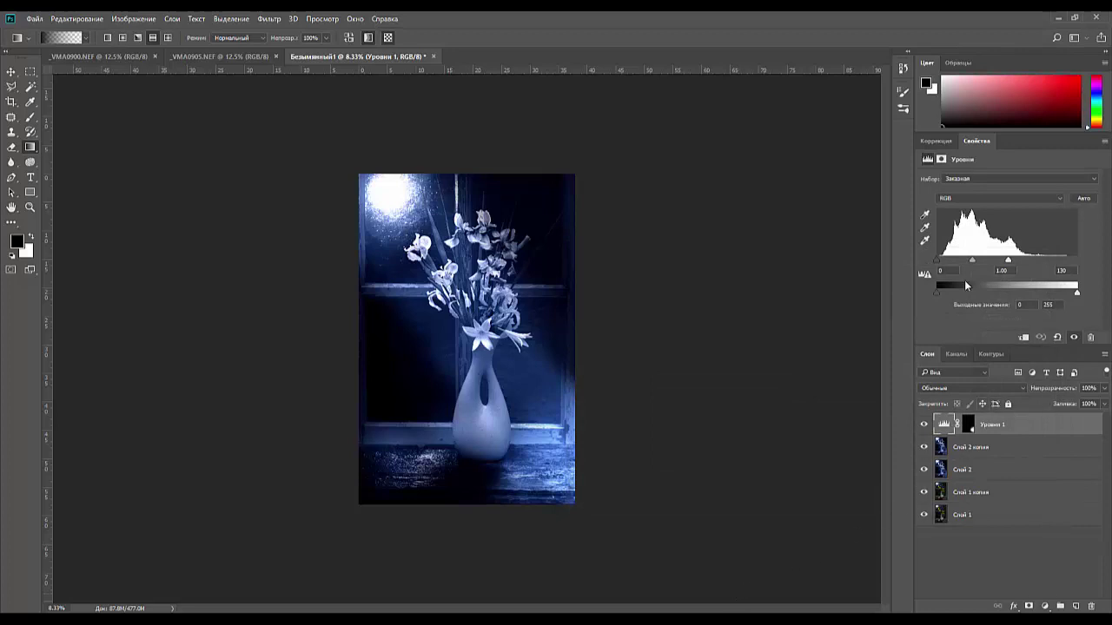
click(967, 426)
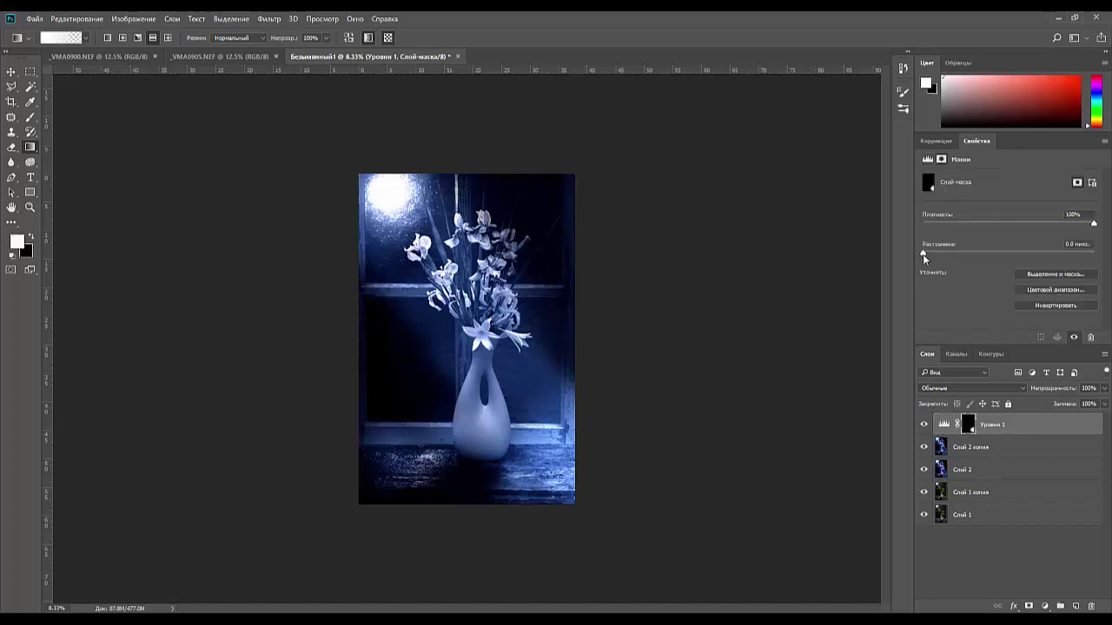
drag(923, 253, 1062, 252)
click(1010, 424)
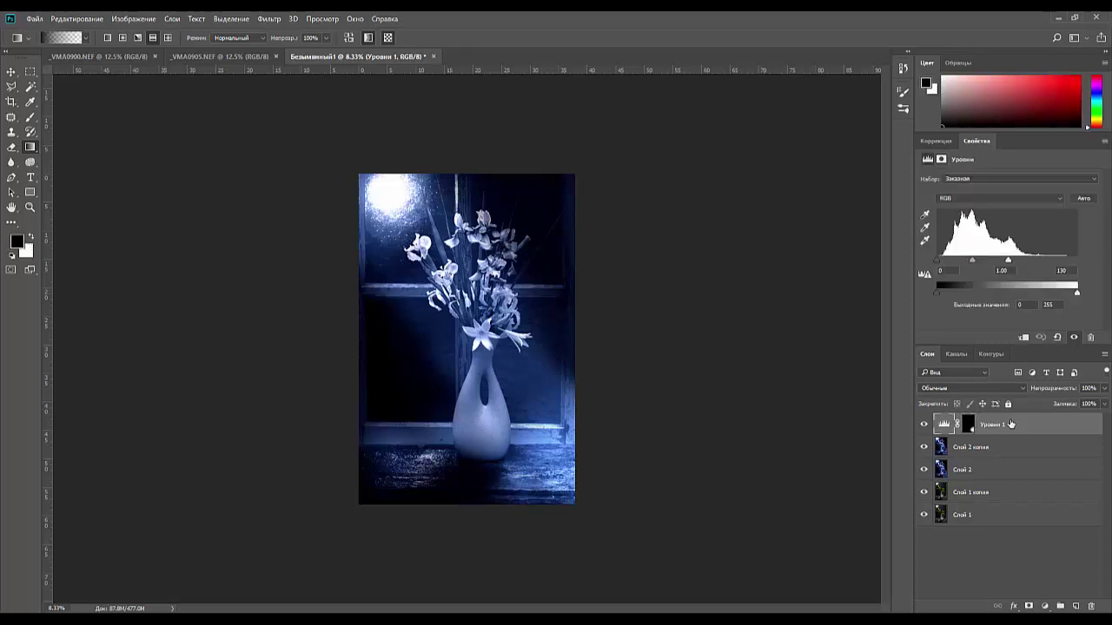
key(Delete)
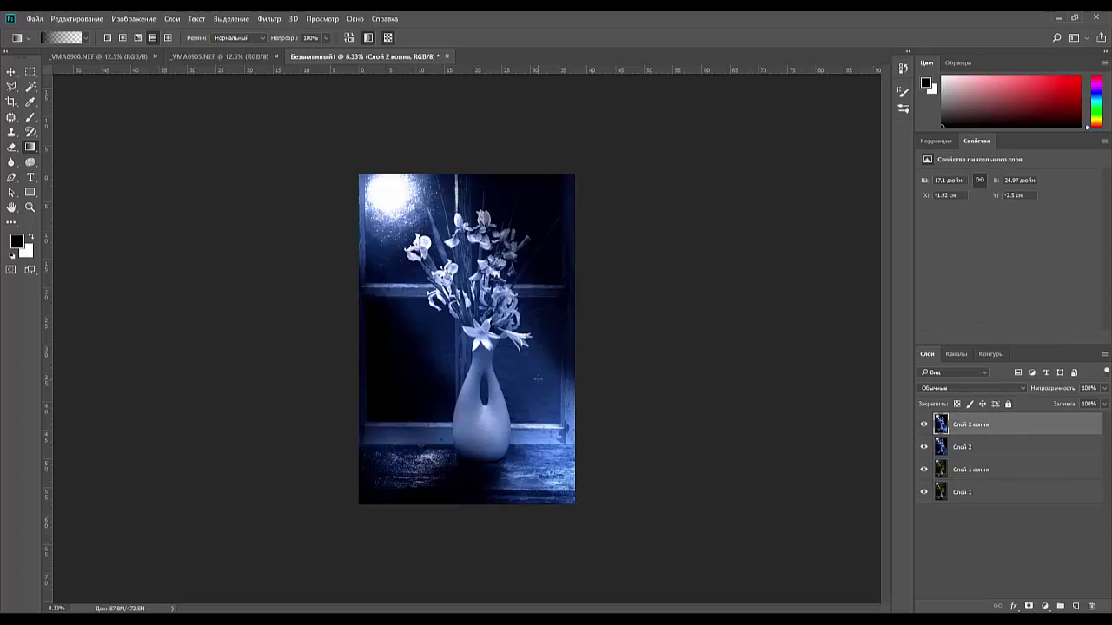
Try a diagonal black reflected gradient directly on the Слой 2 копия layer, and undo it.
drag(523, 404, 556, 376)
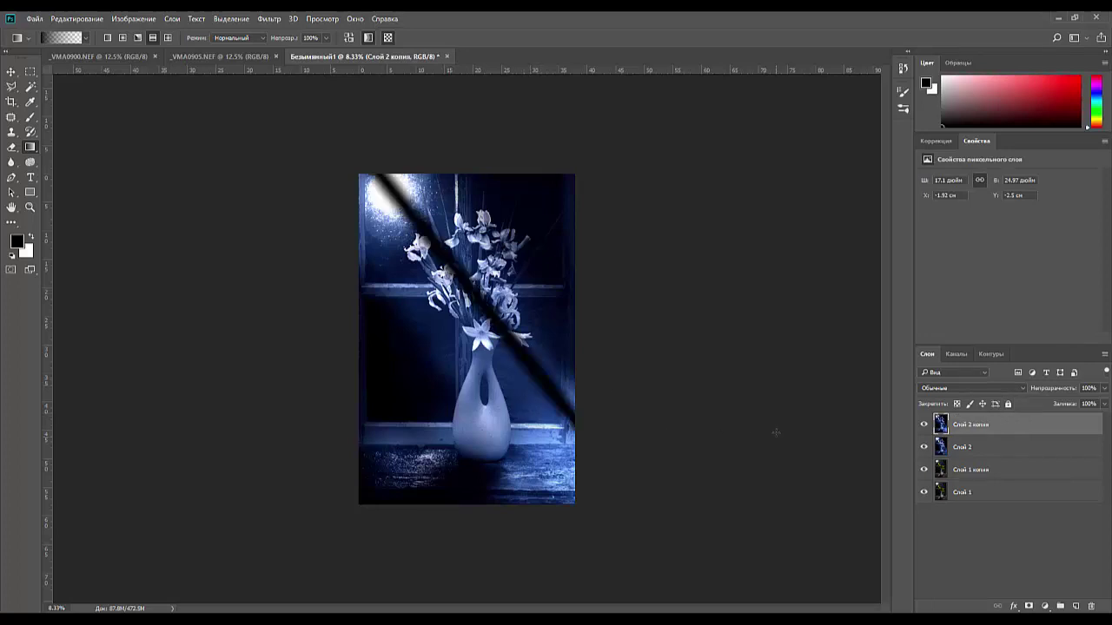
key(ctrl+z)
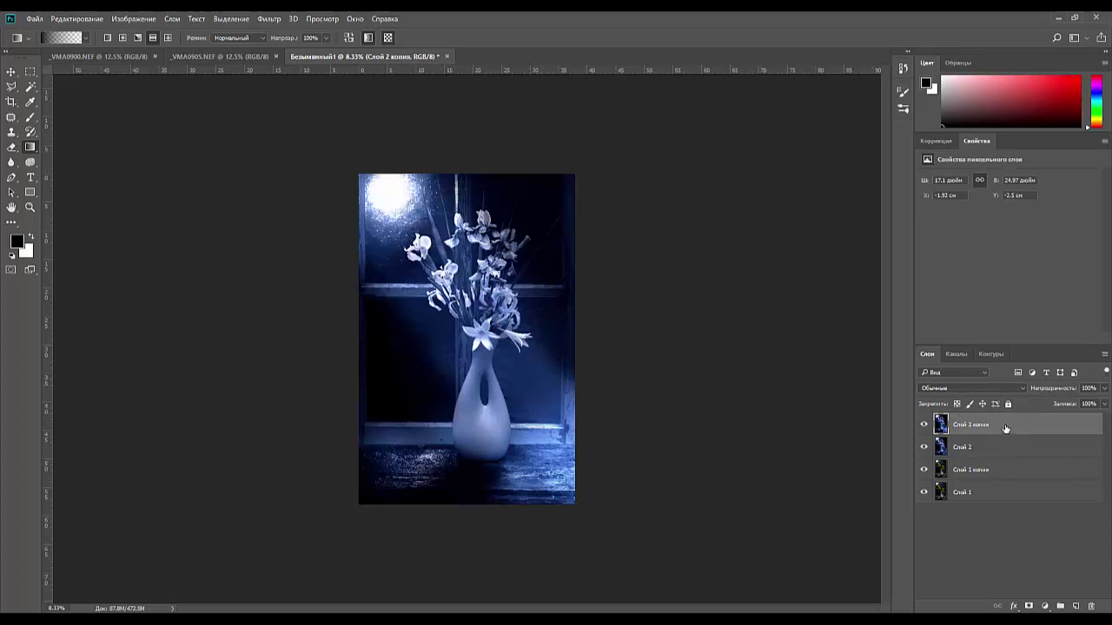
Duplicate Слой 2 копия, add a Levels adjustment with the white input at 214, and invert its mask to black.
drag(1005, 423, 1077, 606)
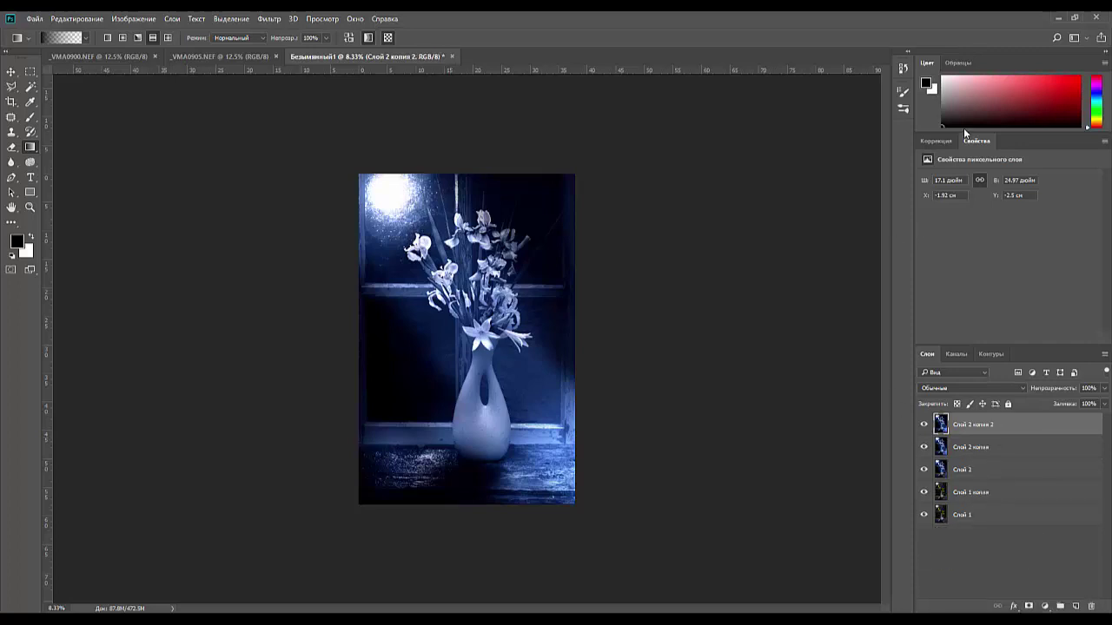
click(935, 140)
click(960, 168)
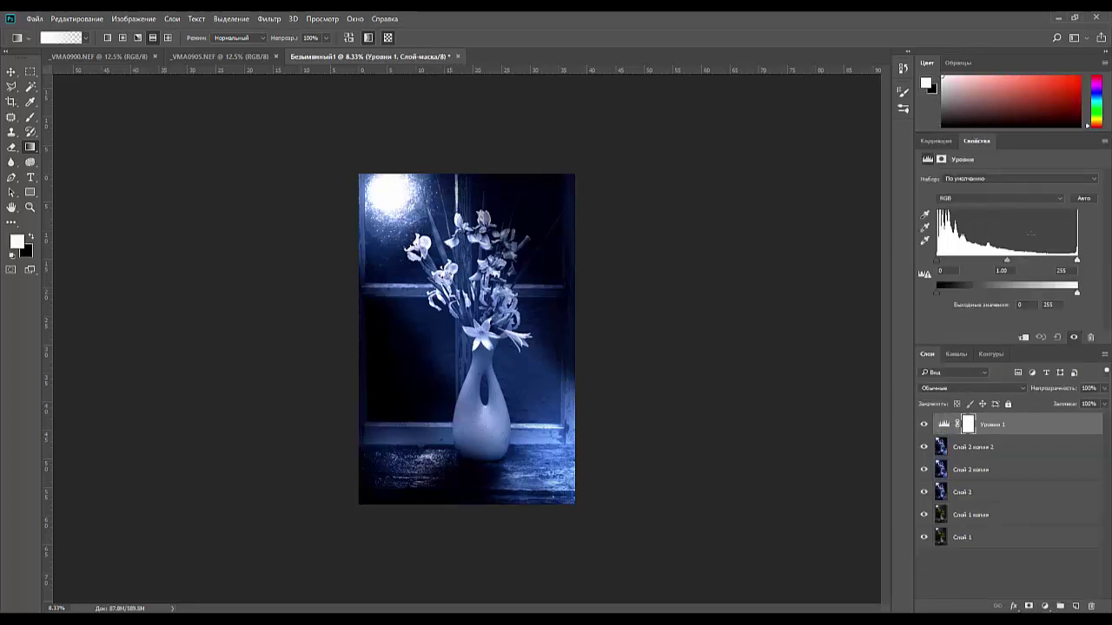
drag(1078, 264, 1055, 263)
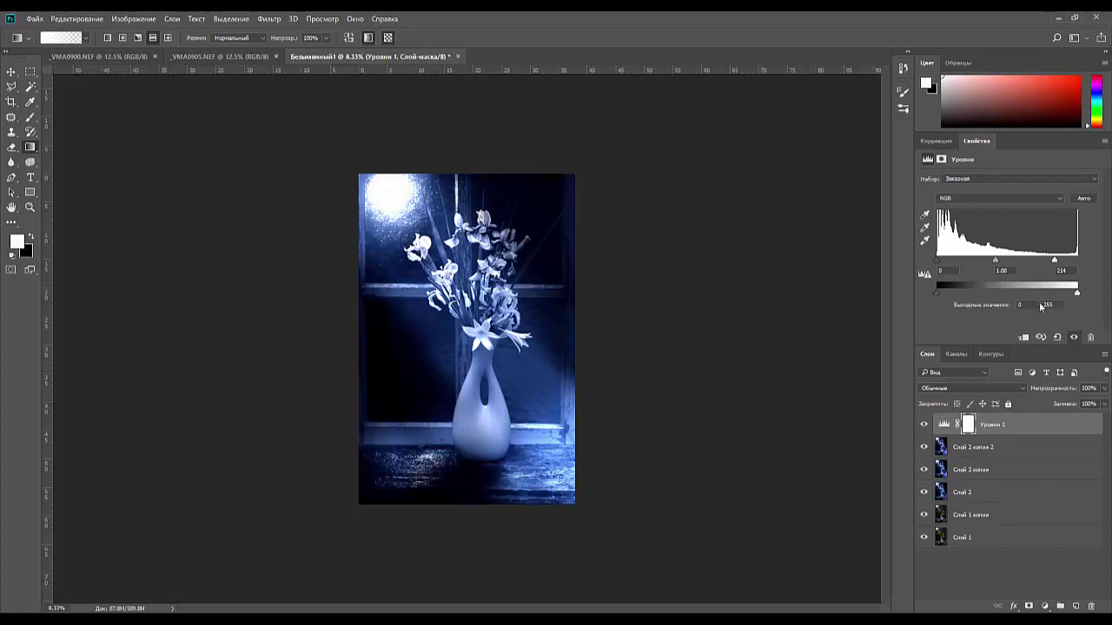
click(969, 427)
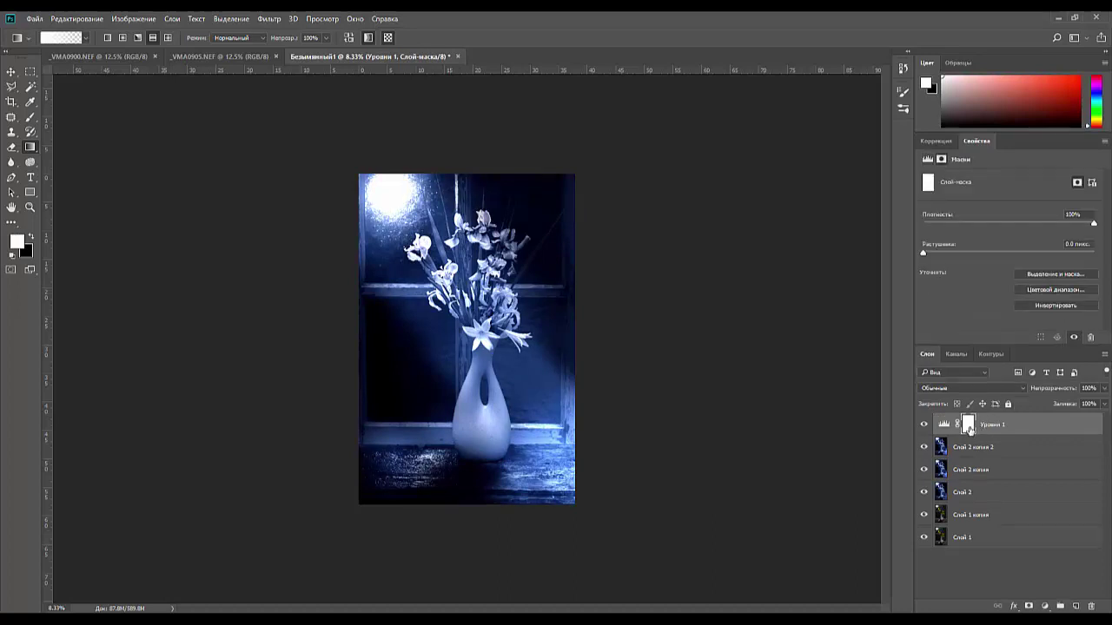
key(ctrl+i)
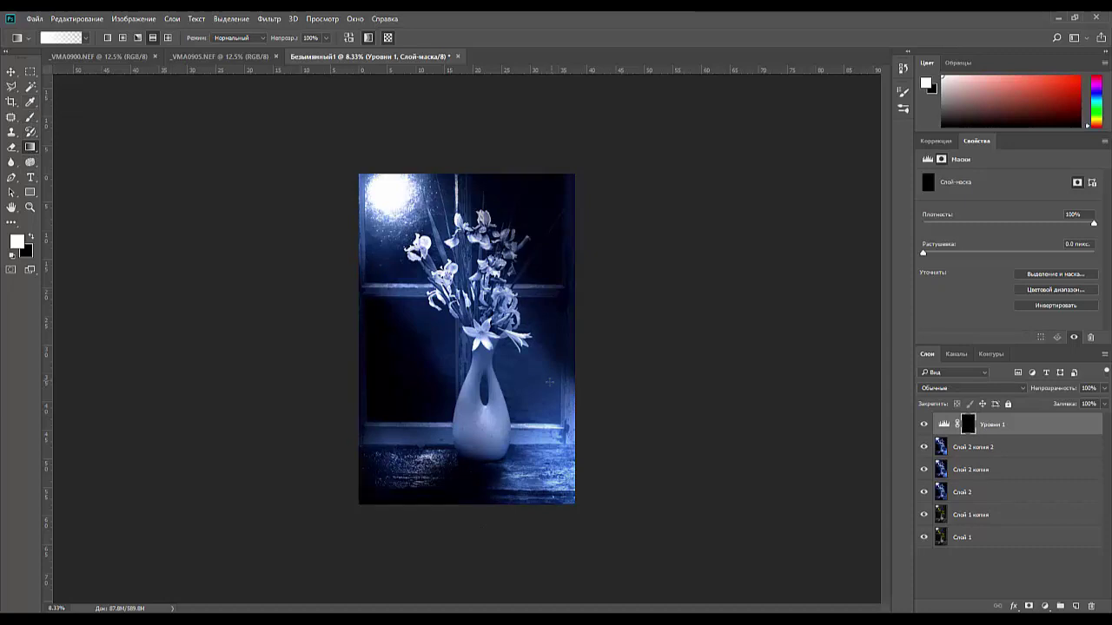
Draw overlapping white reflected gradients on the Уровни 1 mask as diagonal light rays across the lower-right window pane.
drag(545, 383, 539, 396)
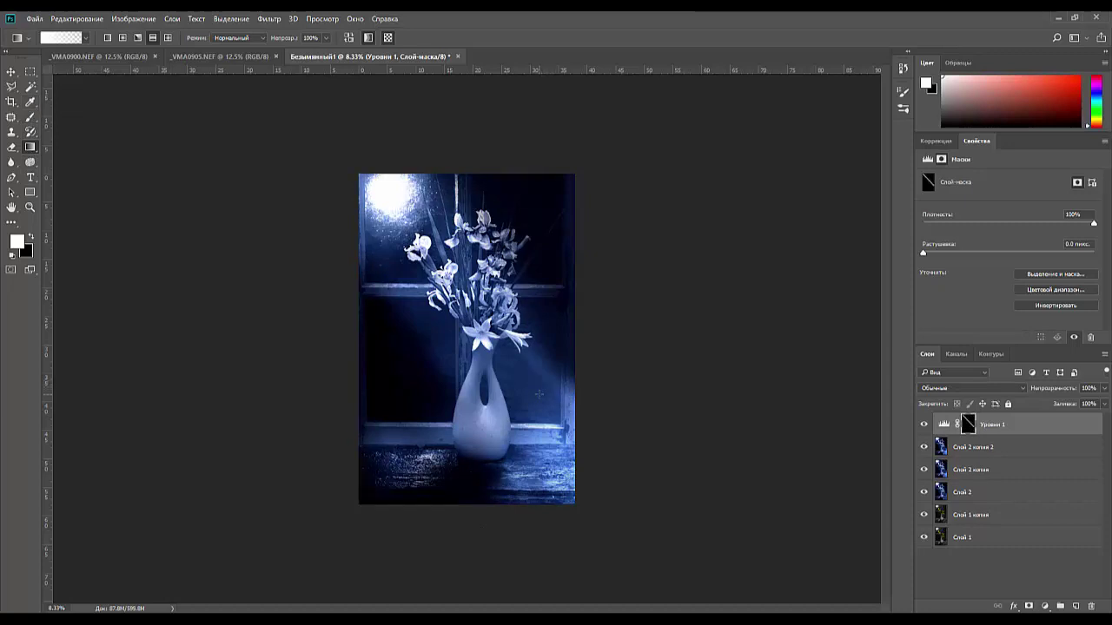
drag(536, 398, 506, 432)
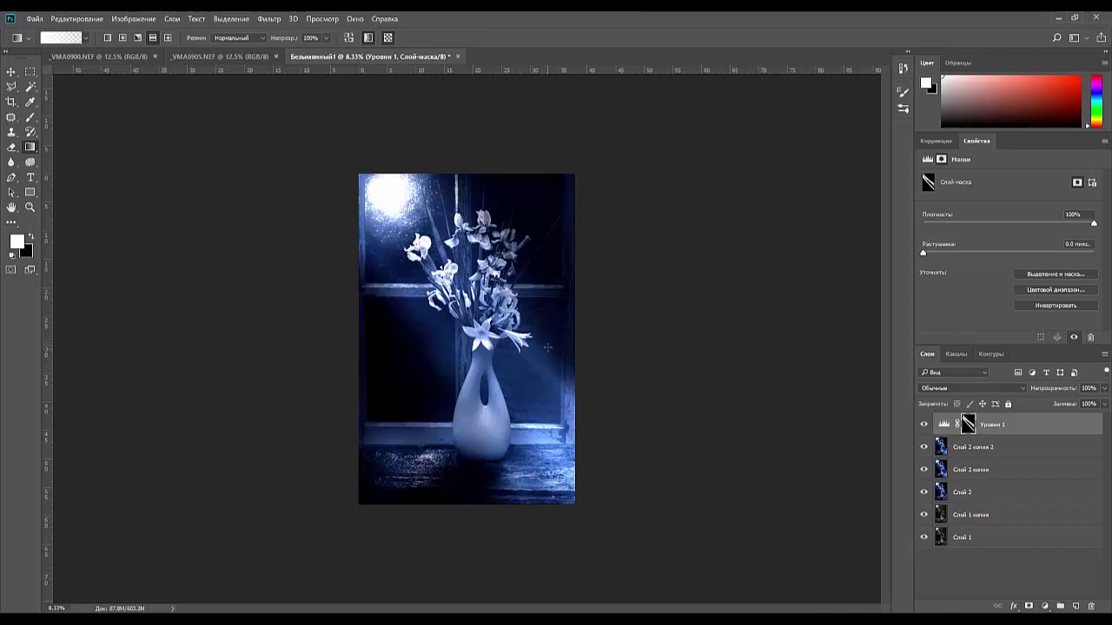
drag(542, 351, 526, 425)
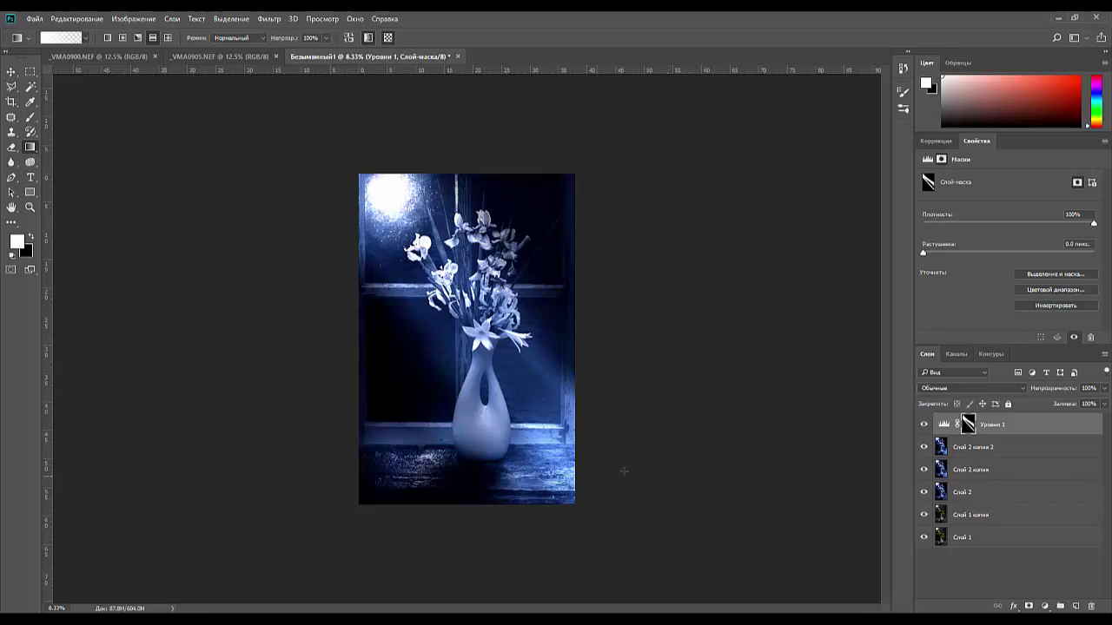
Paint with a large soft black brush on the Уровни 1 mask to fade the upper-left part of the rays.
click(978, 426)
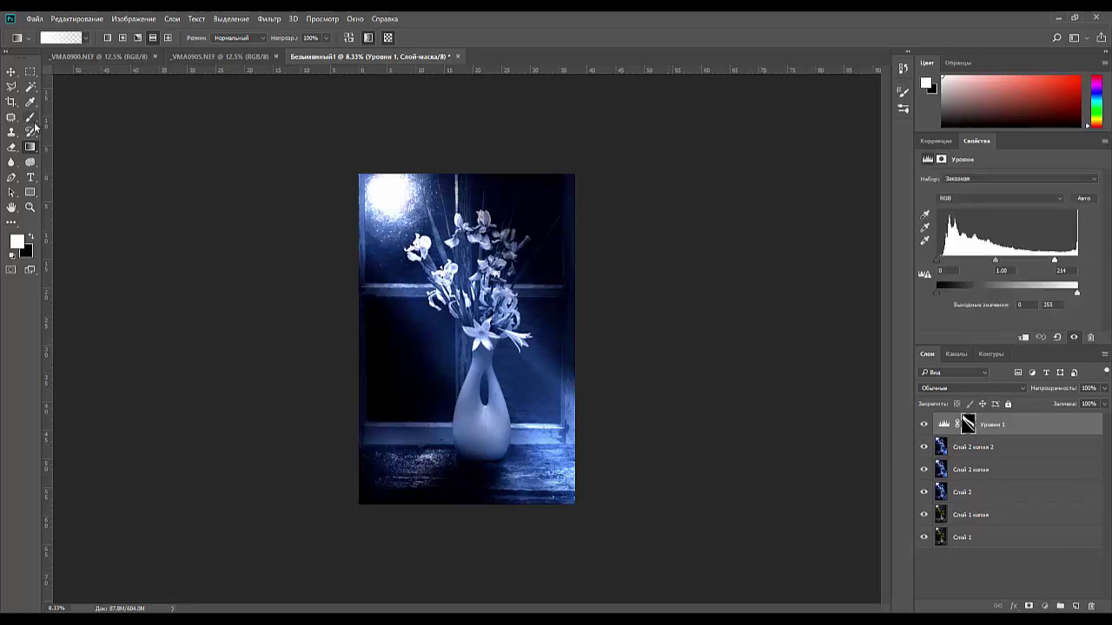
click(32, 117)
click(35, 241)
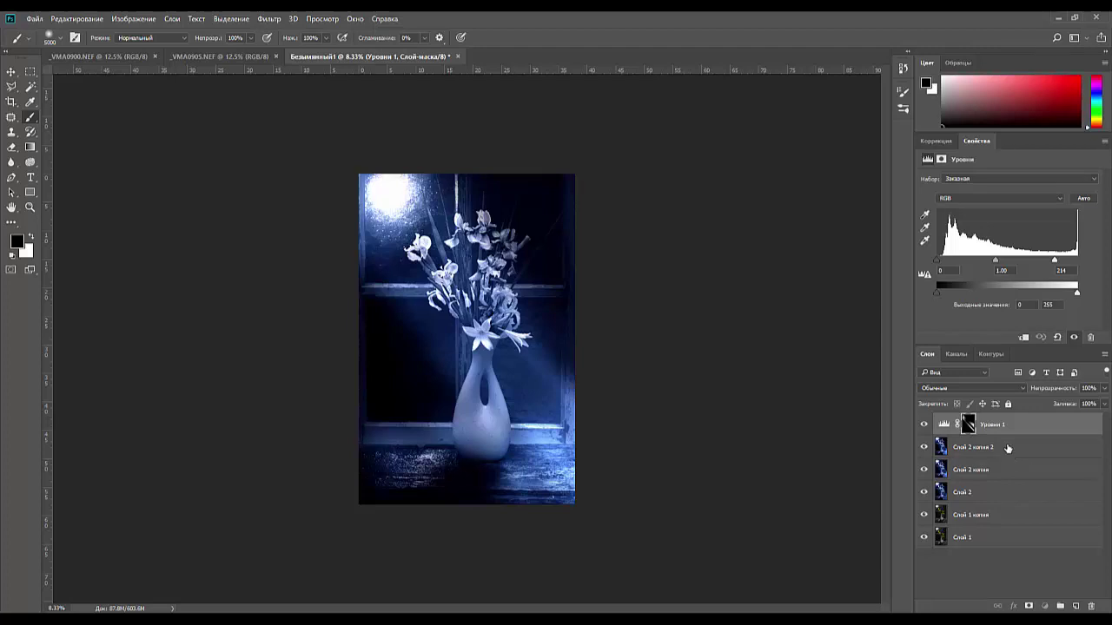
Stamp all visible layers into a new merged layer above Уровни 1, and check the image at a smaller size.
click(989, 426)
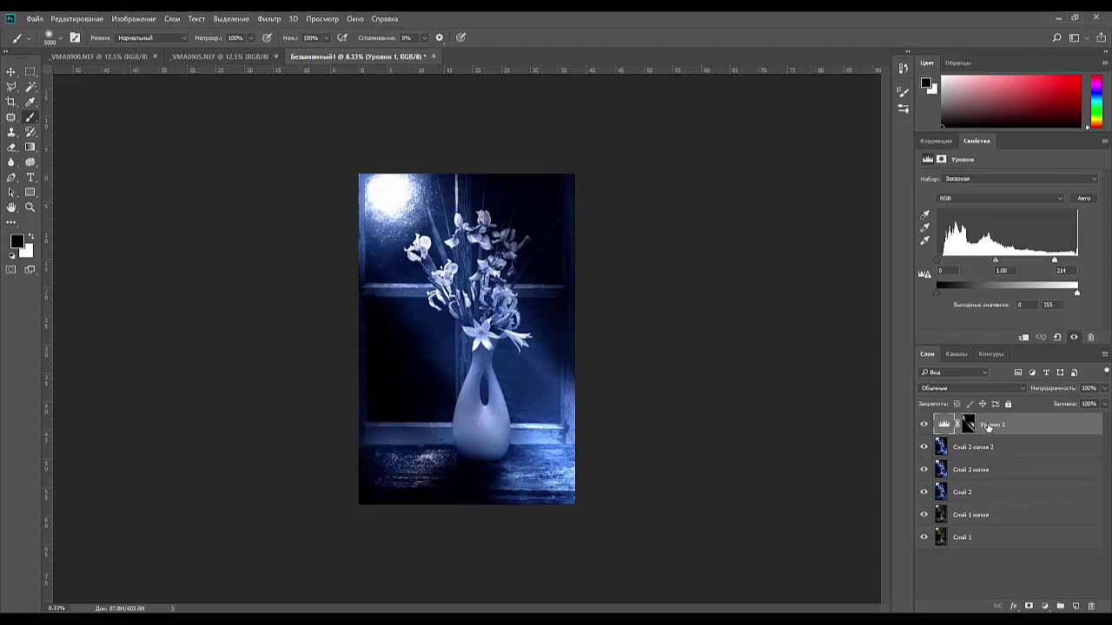
key(ctrl+shift+alt+e)
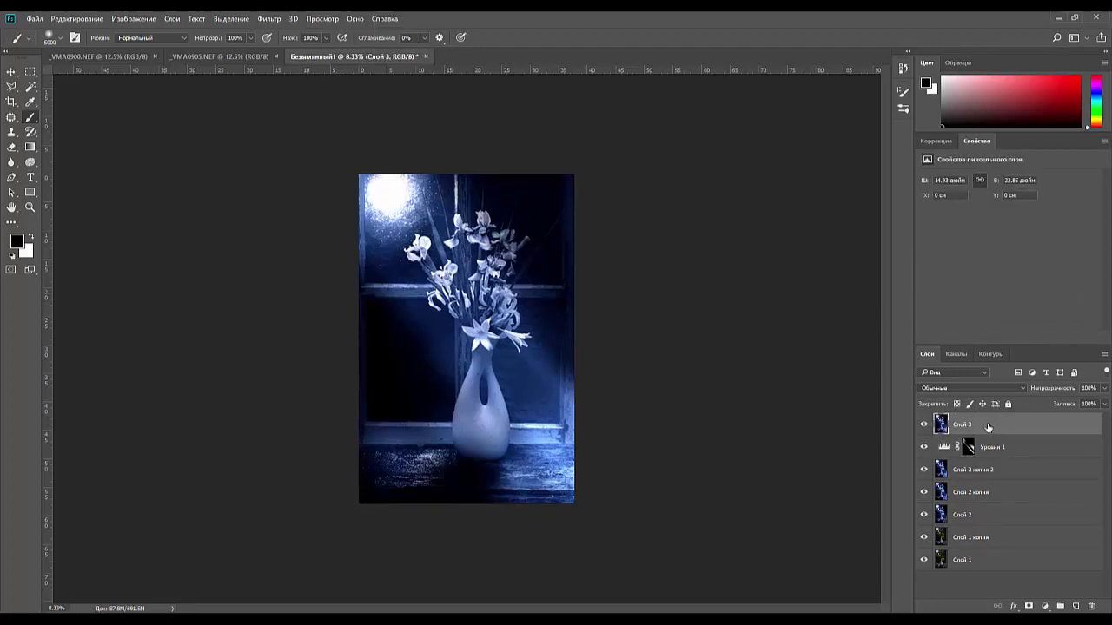
key(ctrl+minus)
key(ctrl+minus)
key(ctrl+minus)
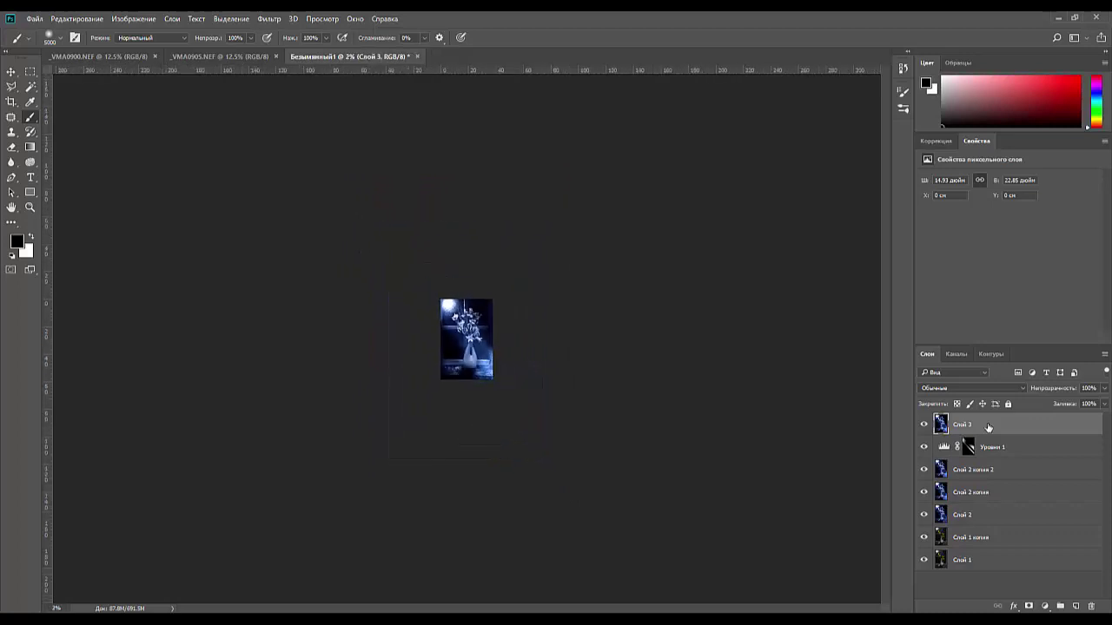
key(ctrl+0)
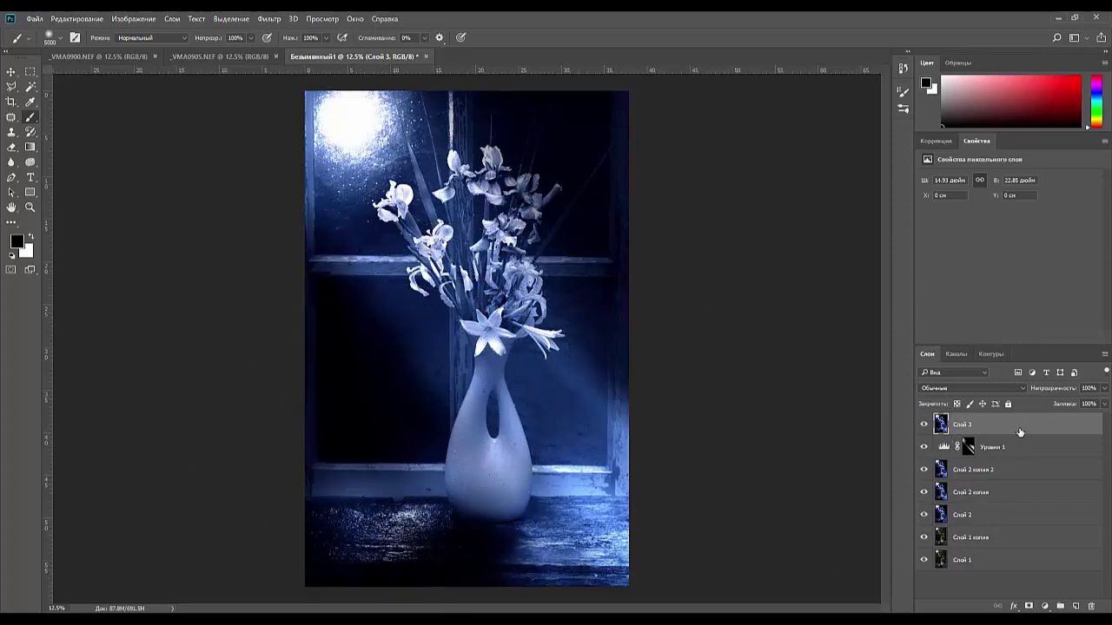
Duplicate the merged Слой 3 layer, and delete the copy.
drag(1020, 432, 1080, 608)
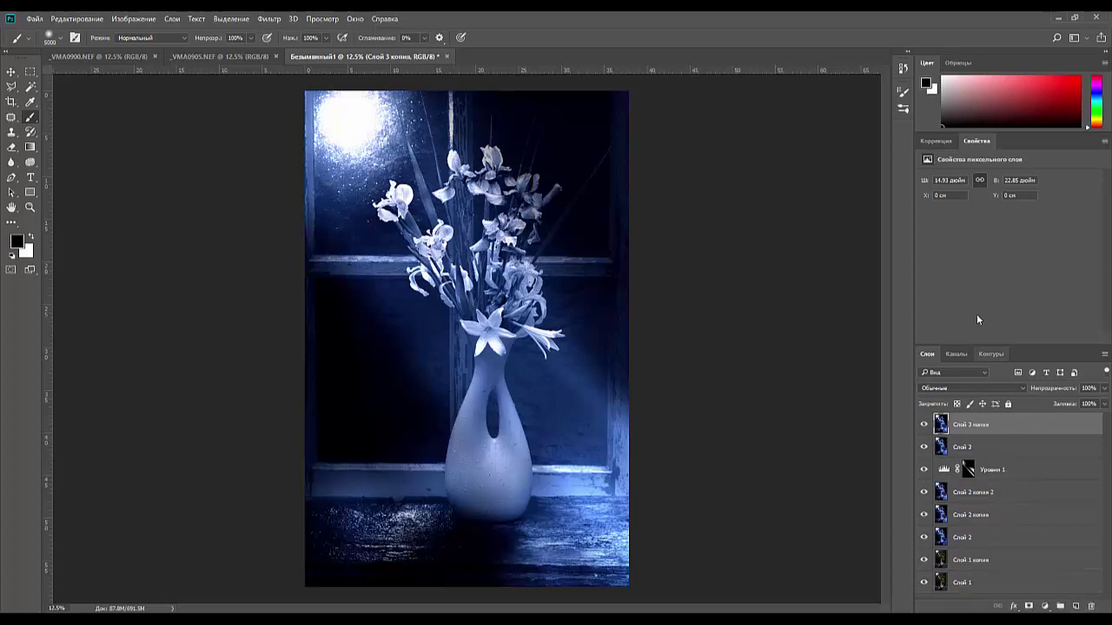
drag(1060, 491, 1091, 608)
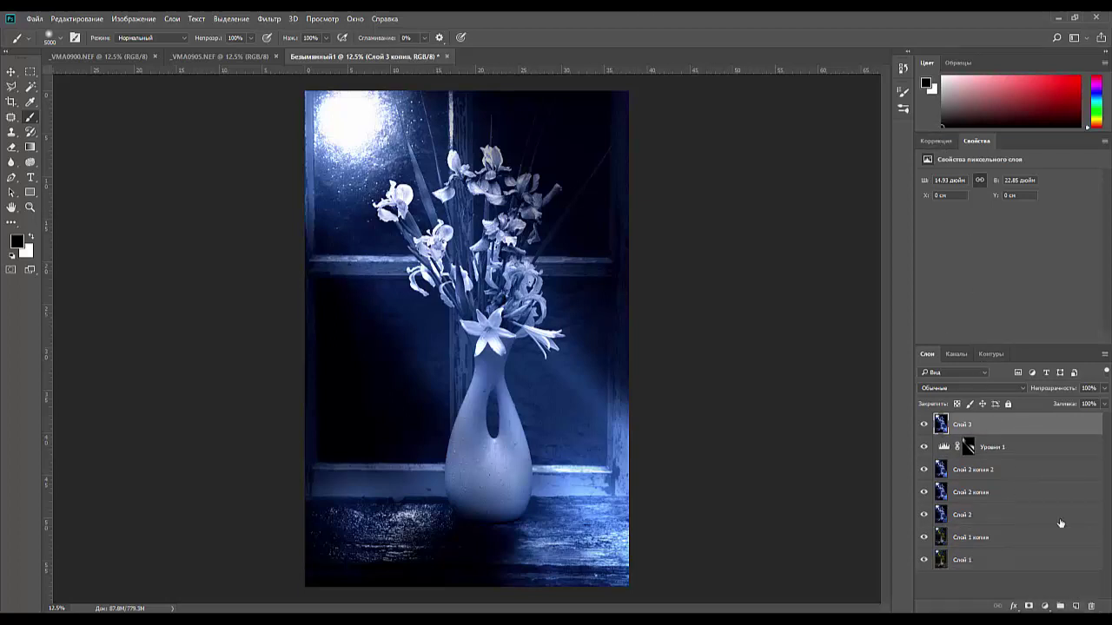
Add a Levels adjustment above Слой 3 with midtones at 1.08 and the white input at 195, and invert its mask to black.
click(936, 139)
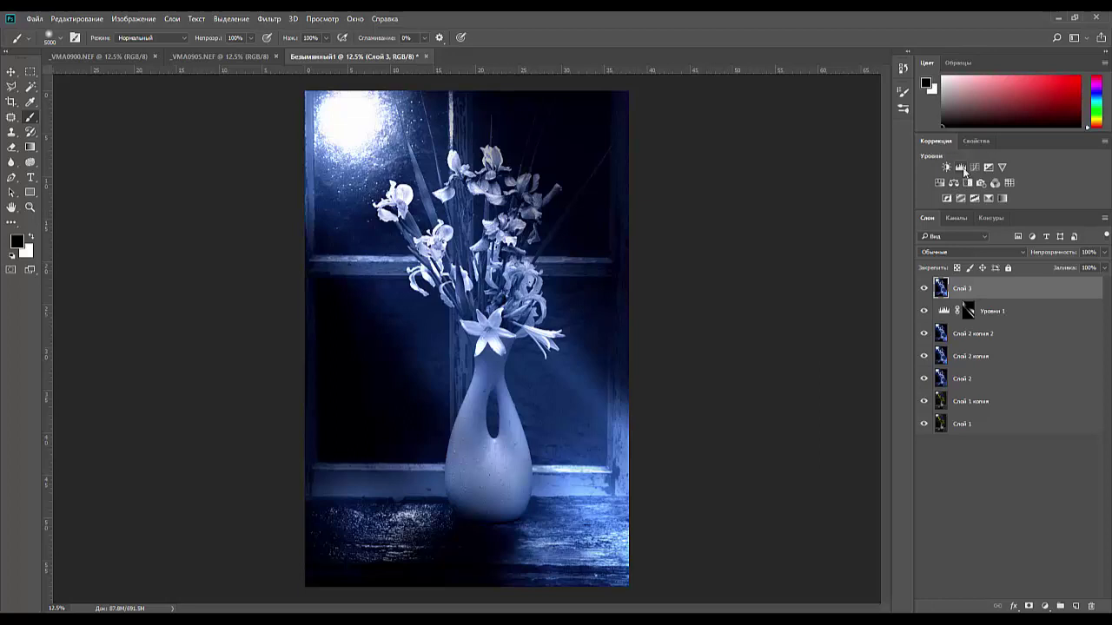
click(962, 169)
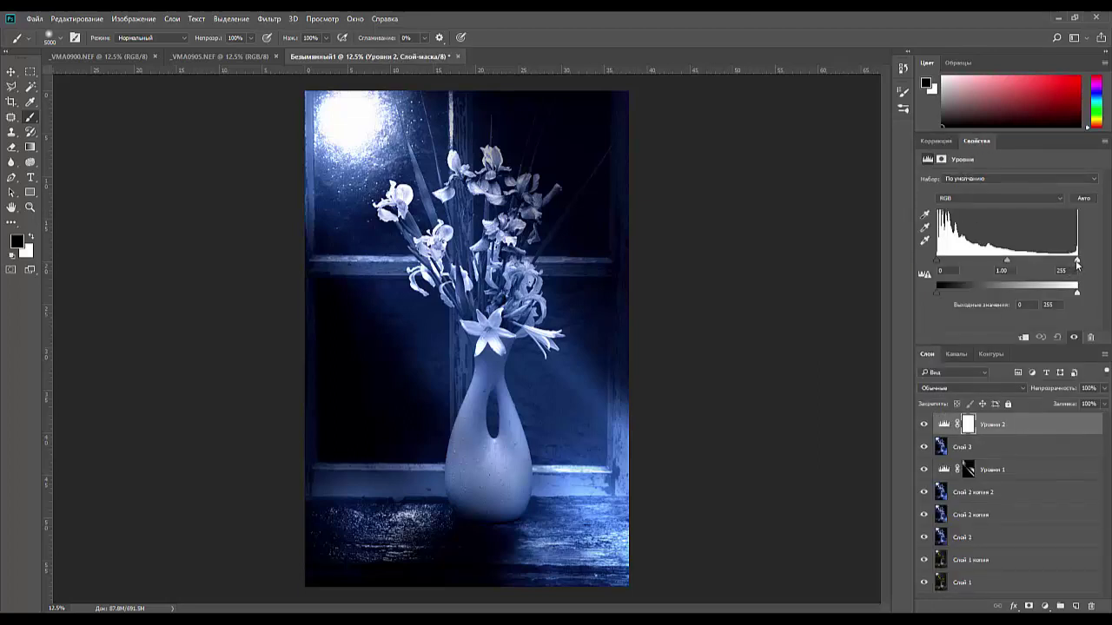
drag(1074, 261, 1045, 263)
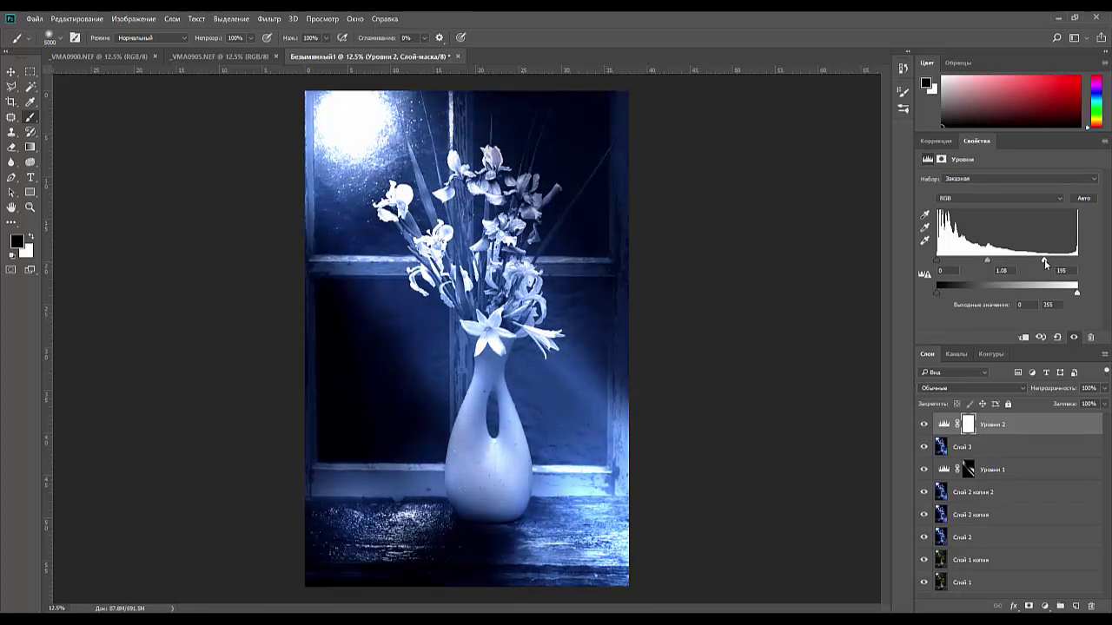
click(969, 427)
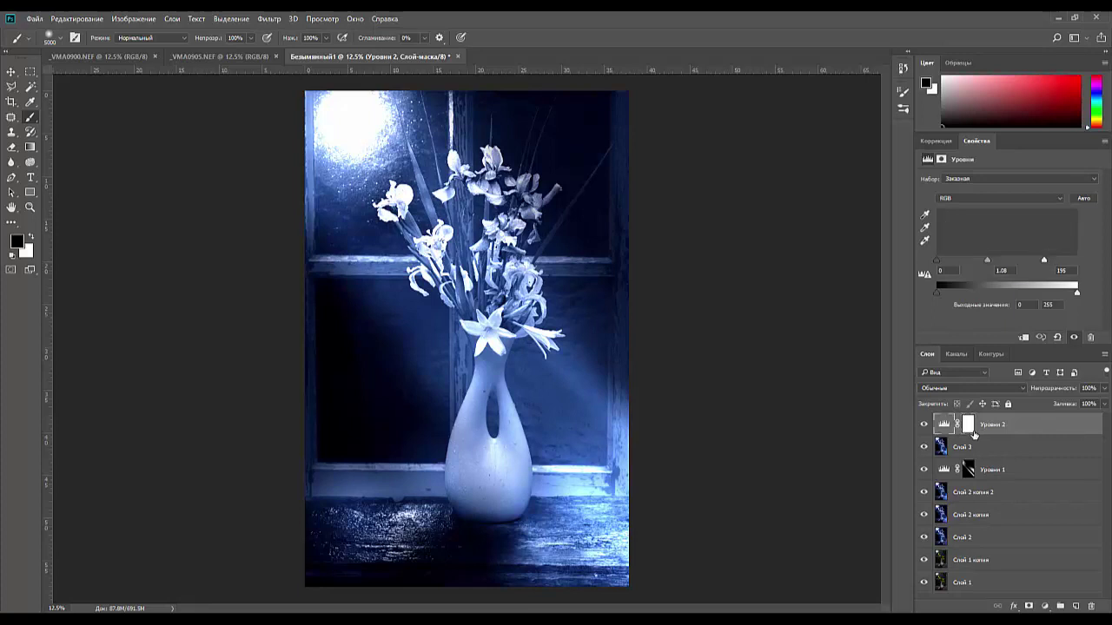
click(970, 431)
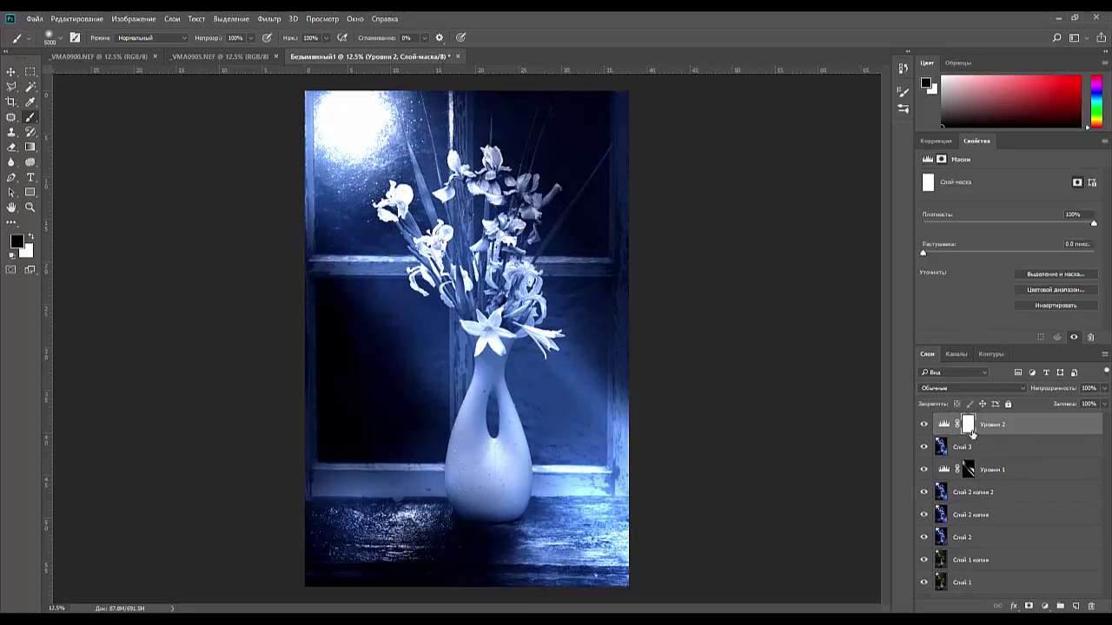
key(ctrl+i)
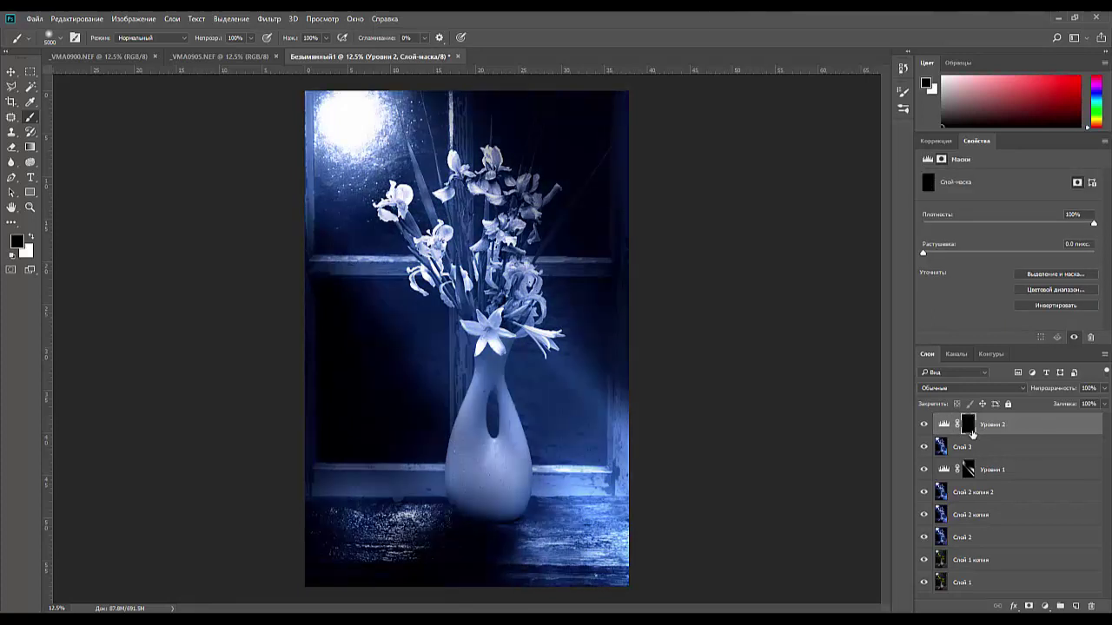
Try white reflected gradients on the Уровни 2 mask as a diagonal ray across the vase, and undo them.
click(30, 147)
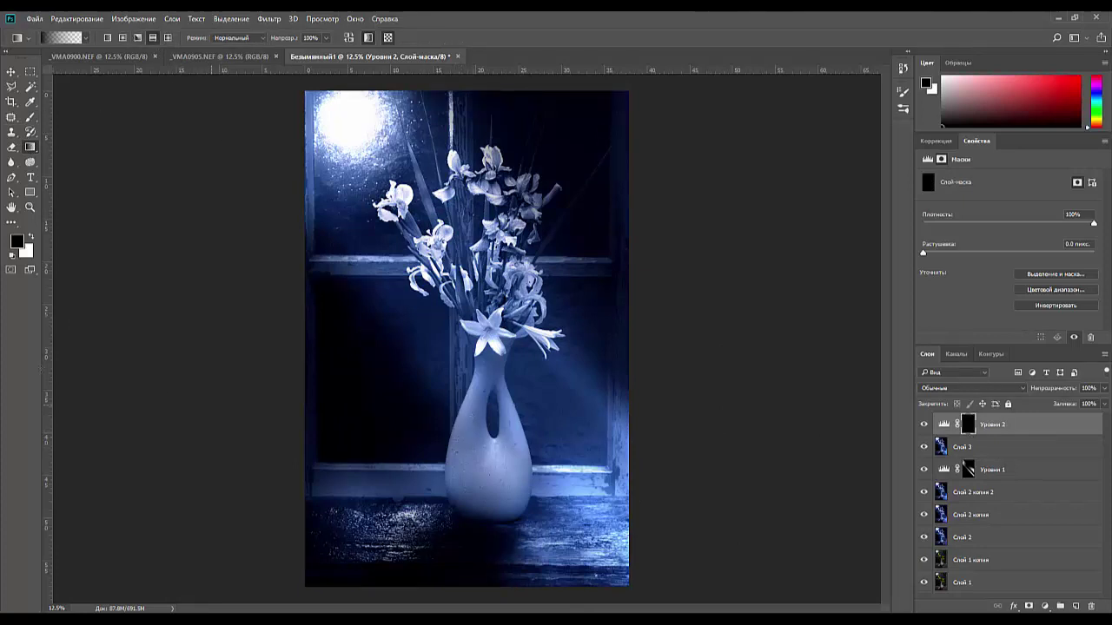
click(32, 238)
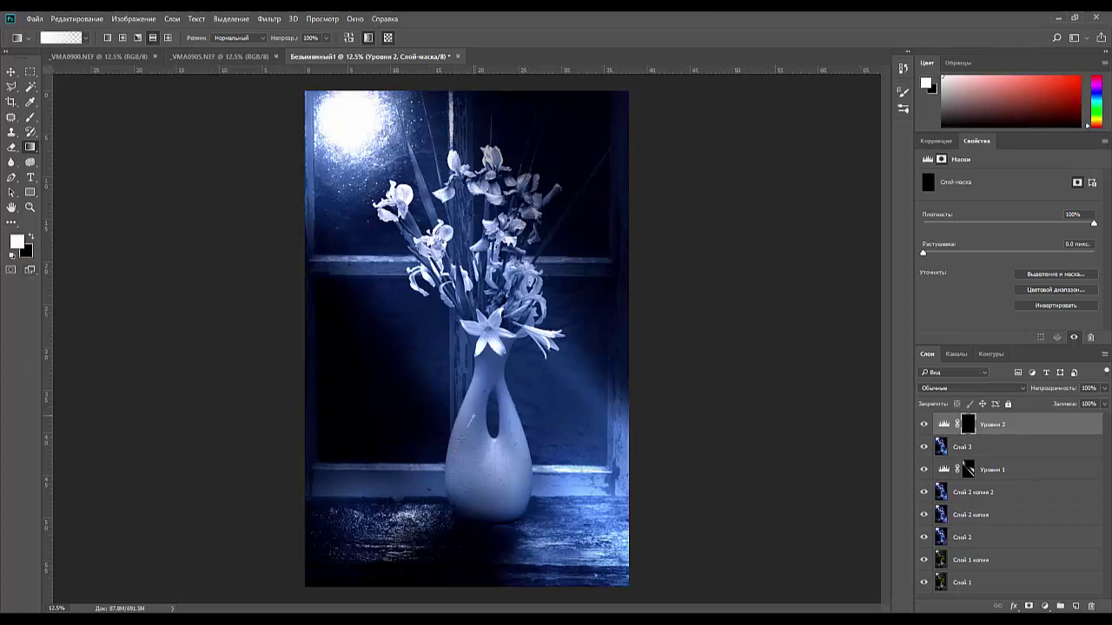
drag(460, 440, 453, 466)
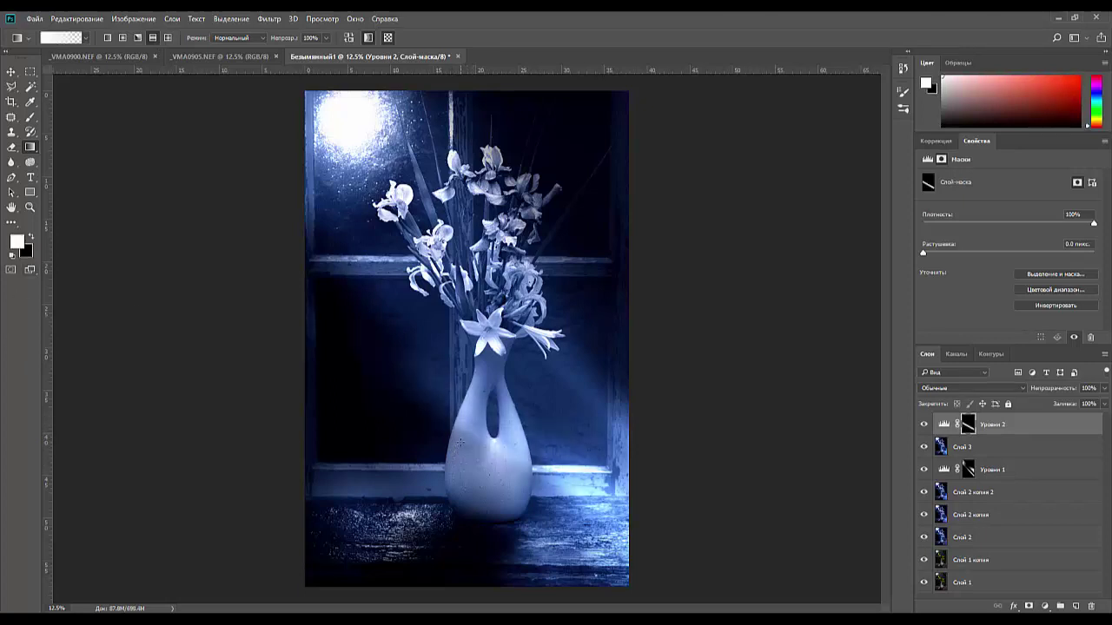
drag(470, 421, 450, 466)
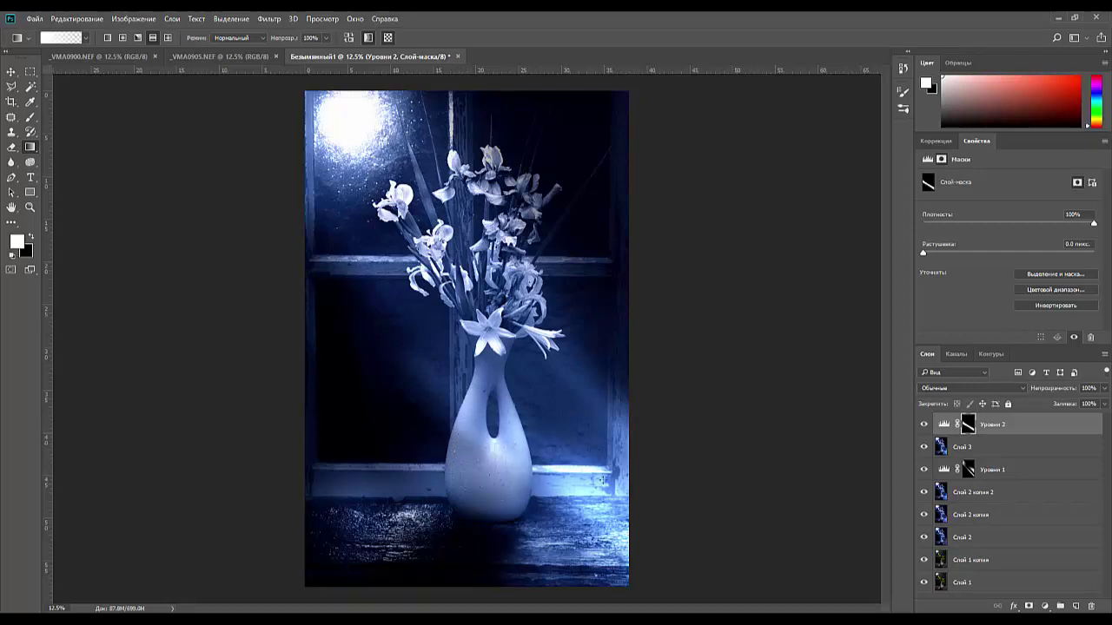
drag(624, 480, 693, 527)
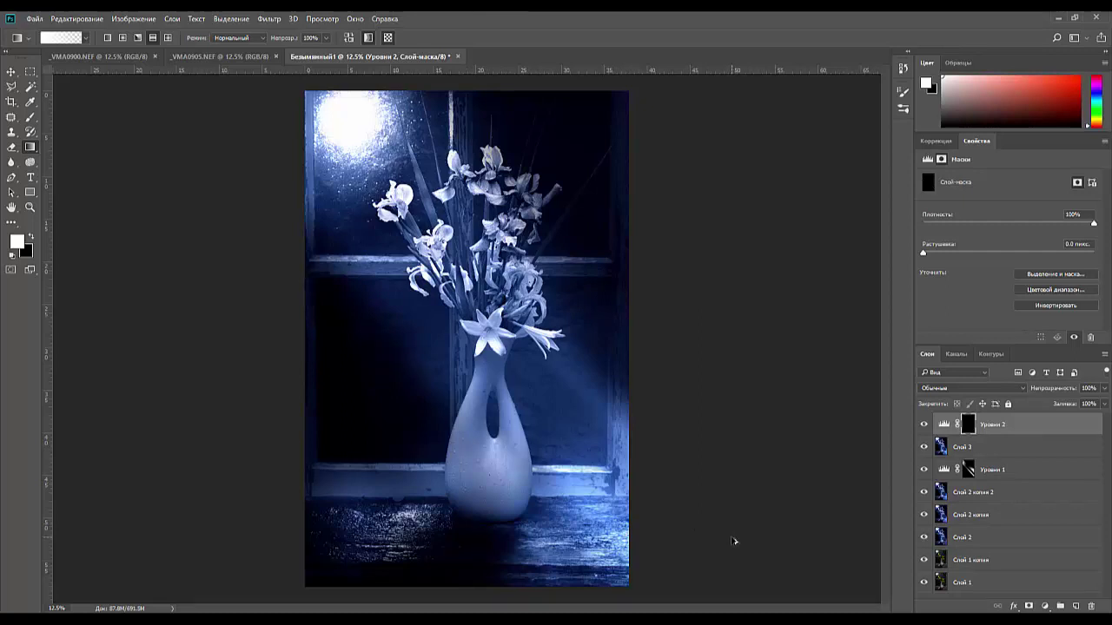
Lower the Уровни 2 white input below 195, and try diagonal white reflected gradients on its mask across the vase, undoing each one.
click(943, 424)
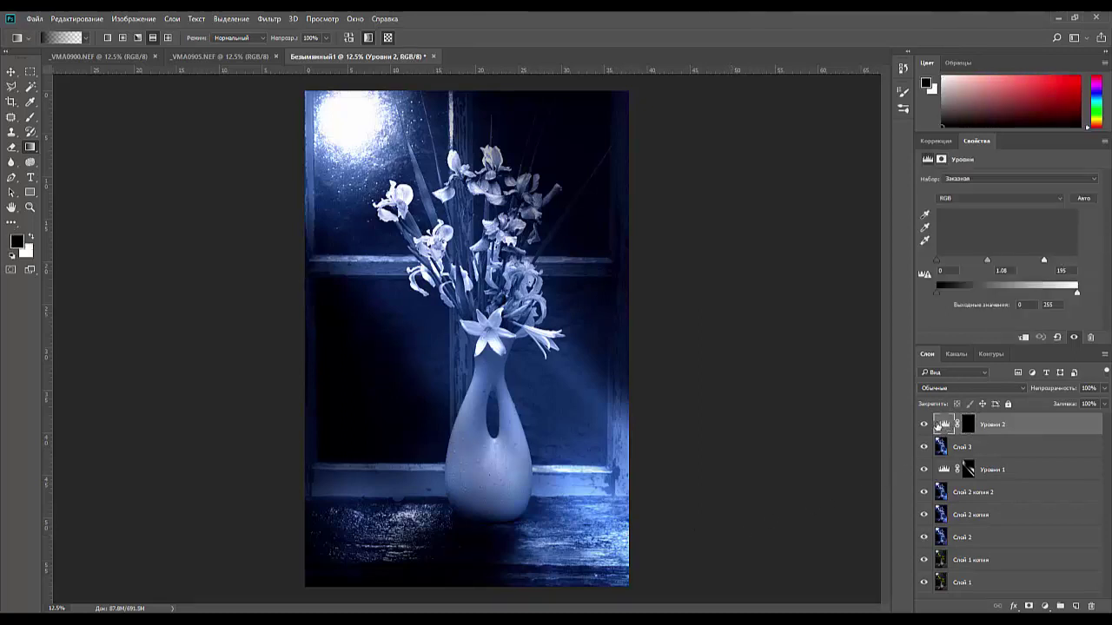
drag(1045, 261, 1005, 263)
click(967, 430)
key(x)
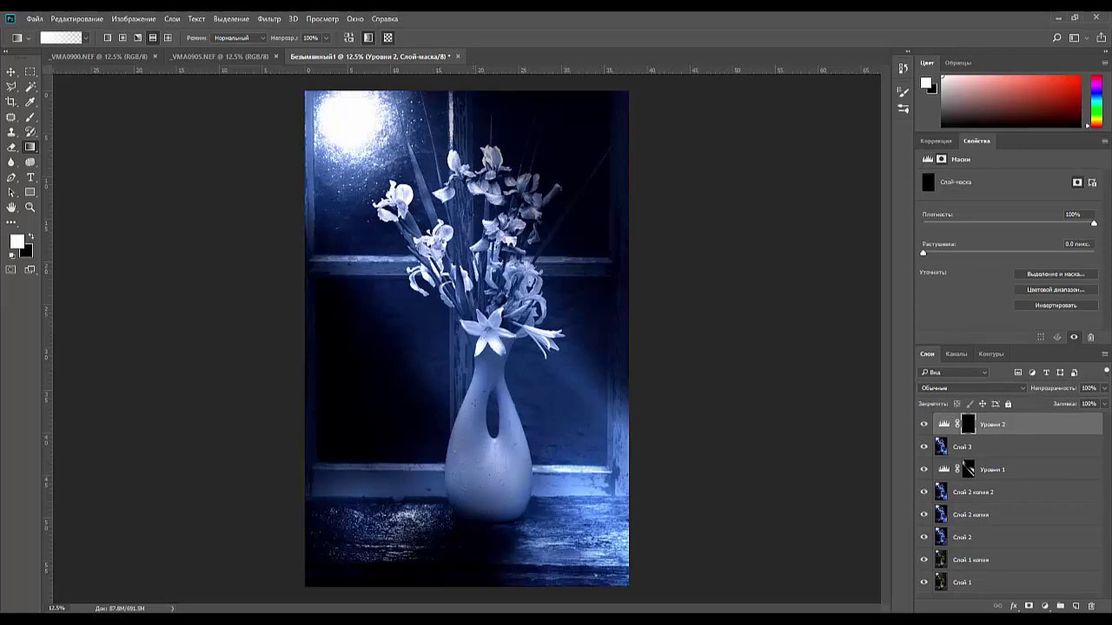
drag(487, 387, 462, 425)
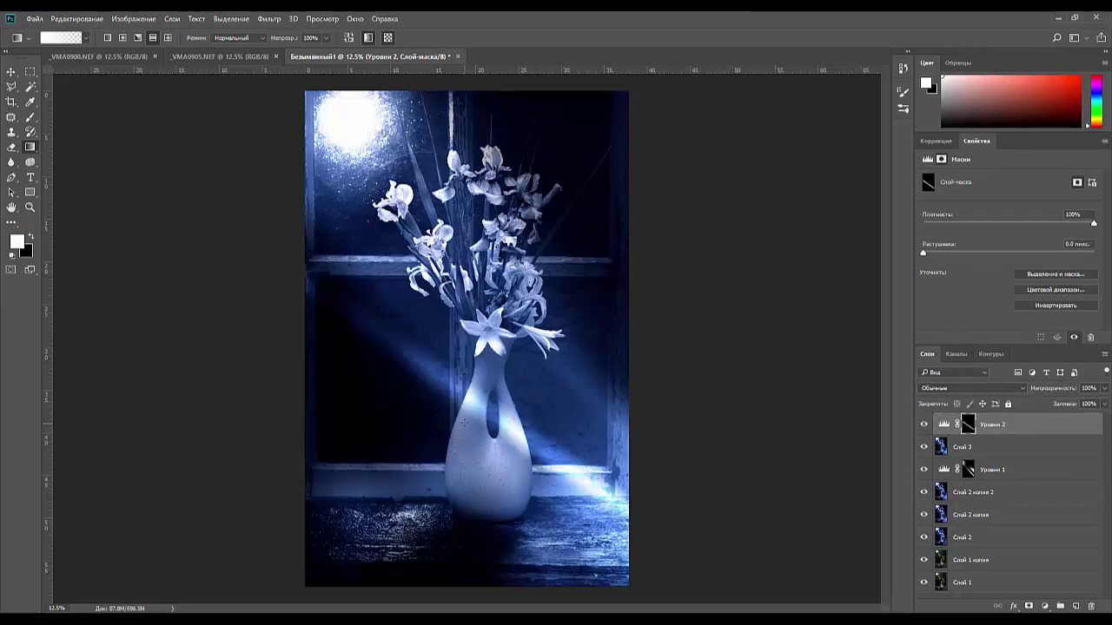
key(ctrl+z)
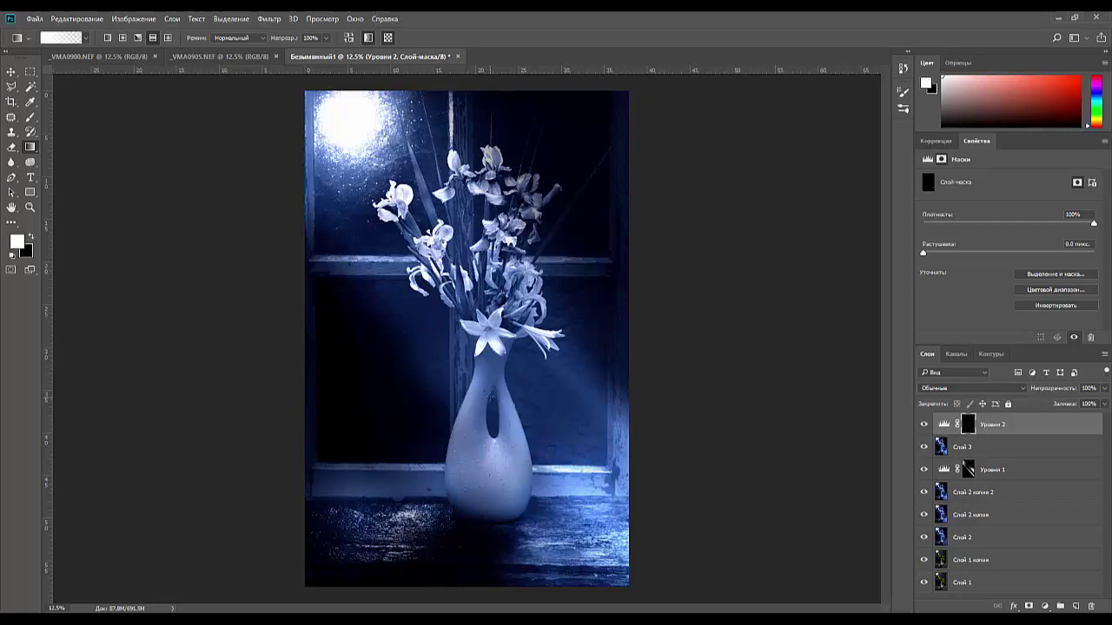
drag(491, 397, 467, 429)
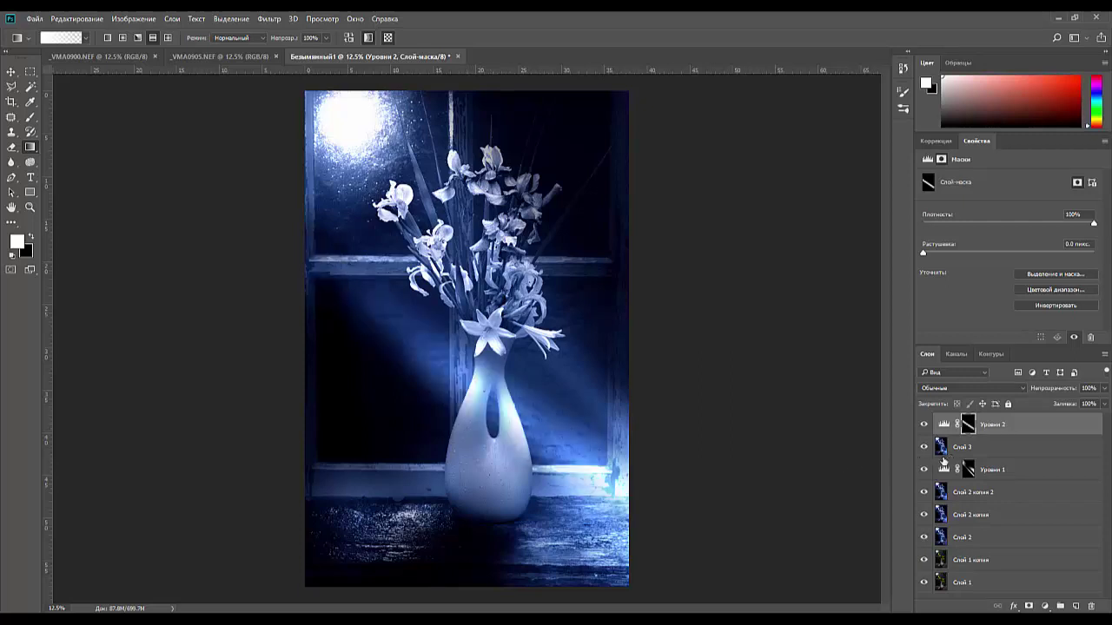
key(ctrl+z)
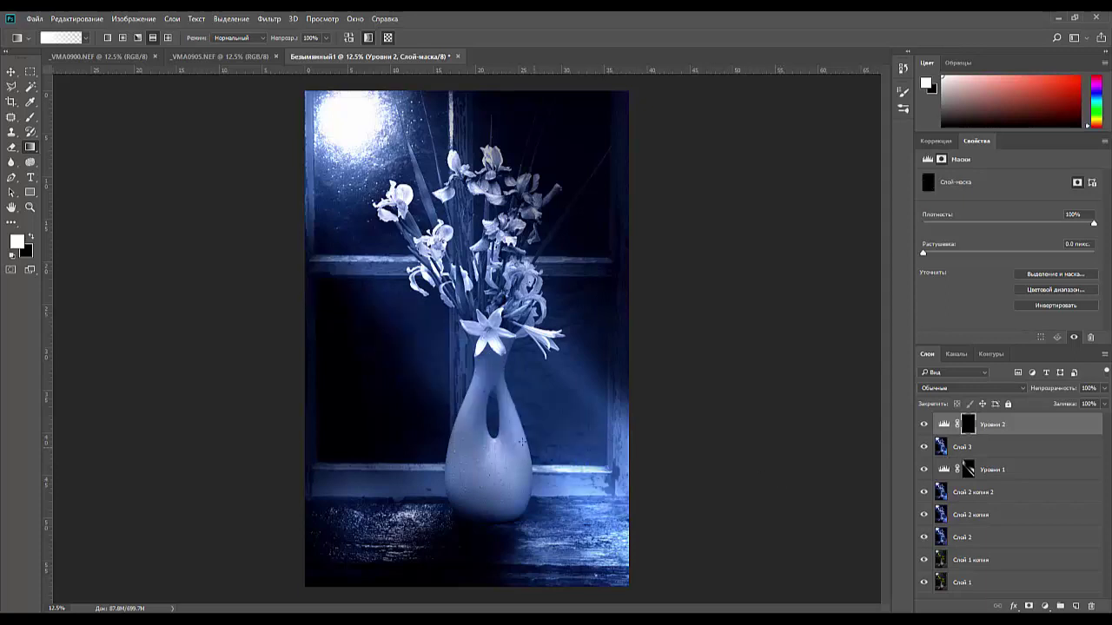
Draw a diagonal white reflected gradient across the vase on the Уровни 2 mask, feathered 173.8 px, and set the Levels white input to 151.
drag(491, 436, 481, 452)
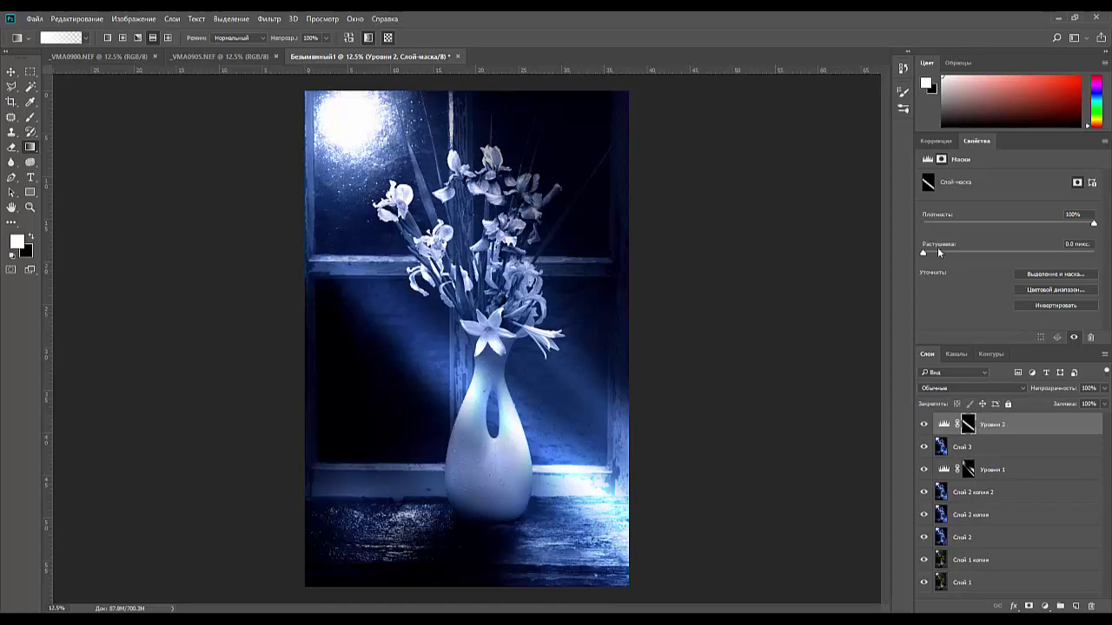
drag(922, 251, 1054, 256)
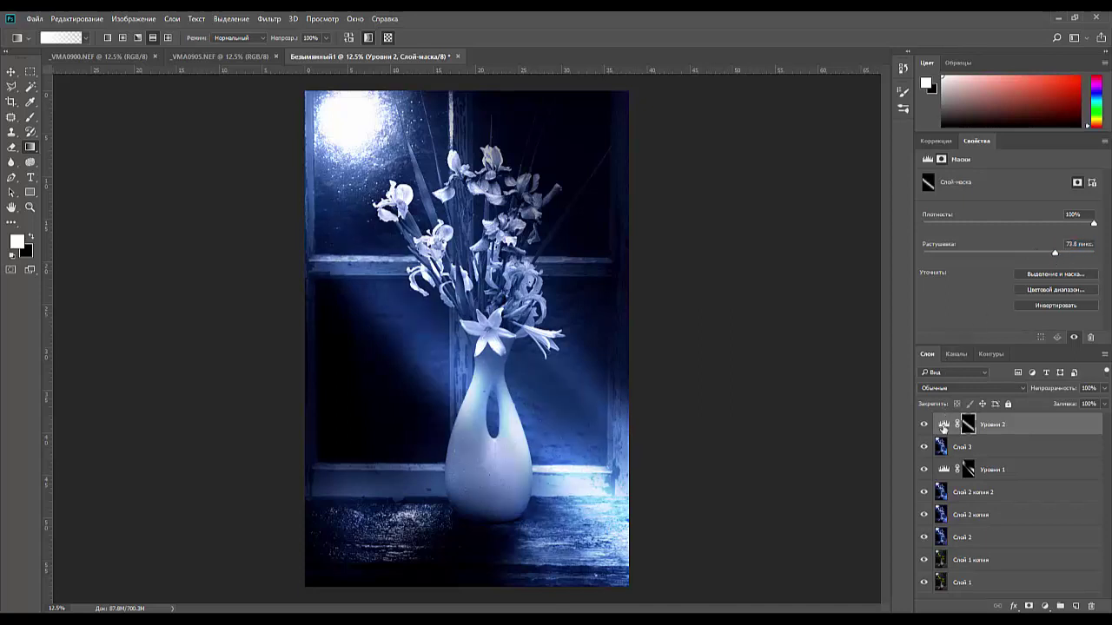
click(943, 425)
mouse_move(1005, 260)
mouse_down()
mouse_move(1043, 264)
mouse_move(1022, 269)
mouse_up()
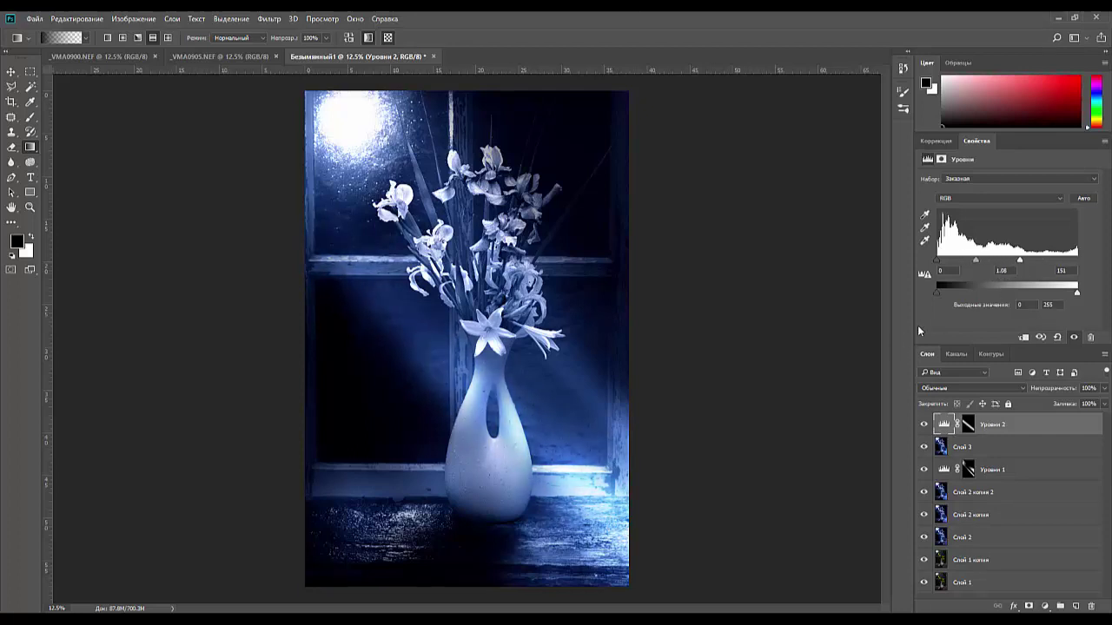
Paint black with a very large soft brush over the ends of the diagonal ray on the Уровни 2 mask.
click(968, 424)
key(x)
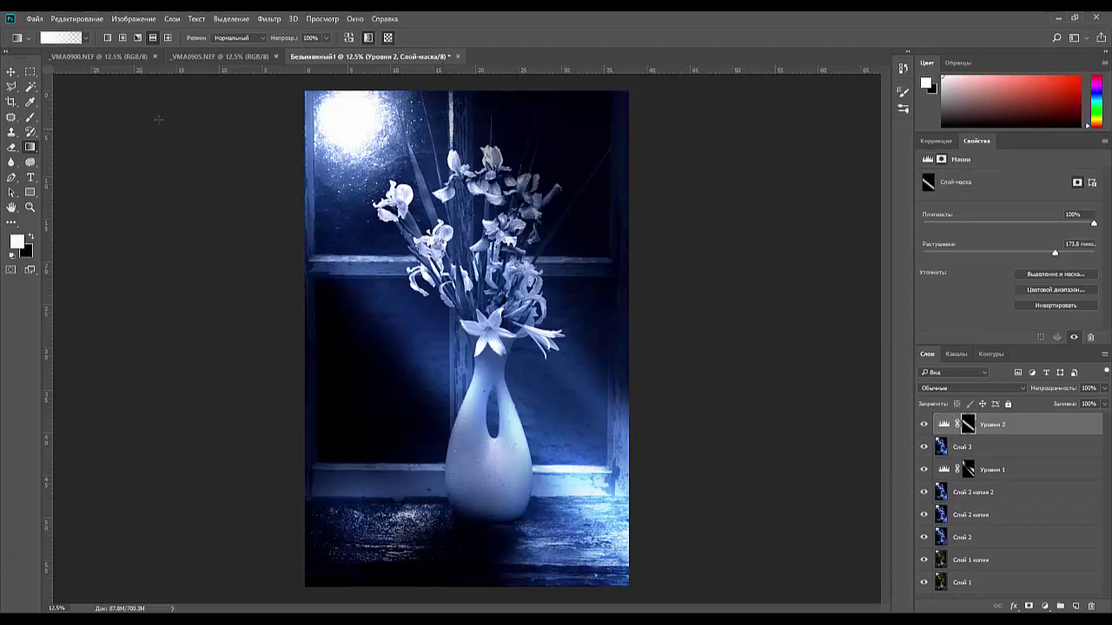
click(30, 117)
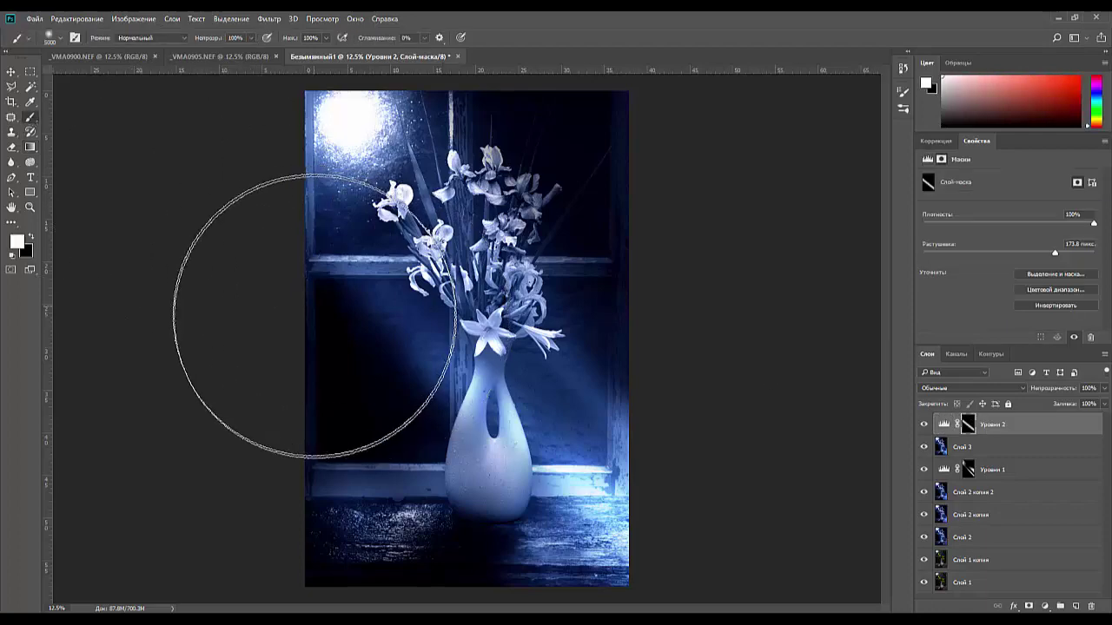
click(32, 239)
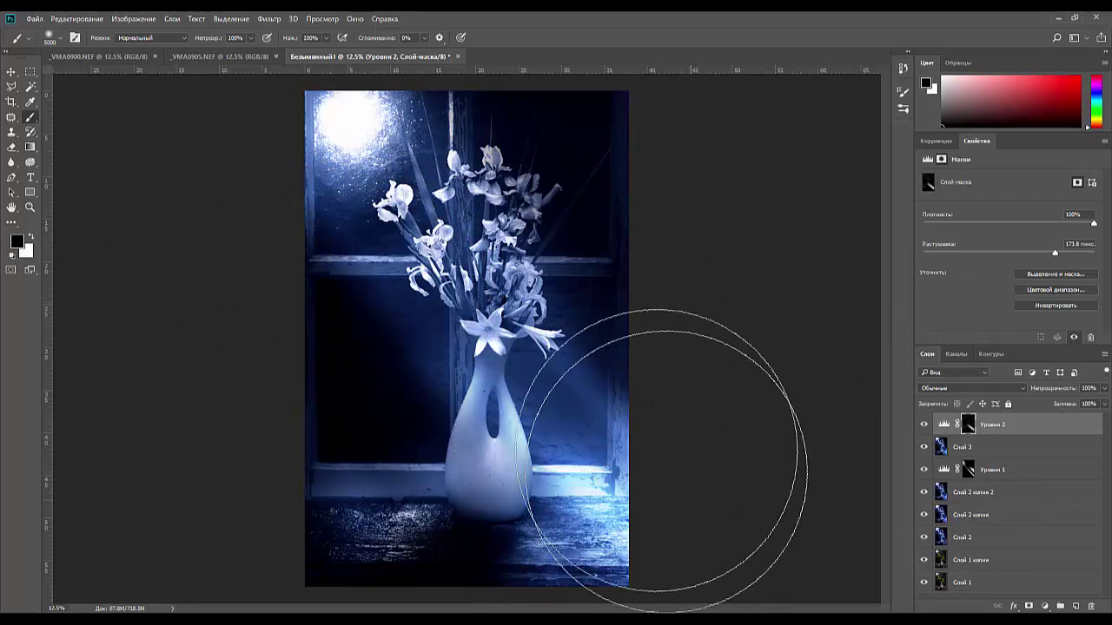
Set the soft brush size to 291 px and paint black on the Уровни 2 mask over the window sill beside the vase.
right_click(530, 301)
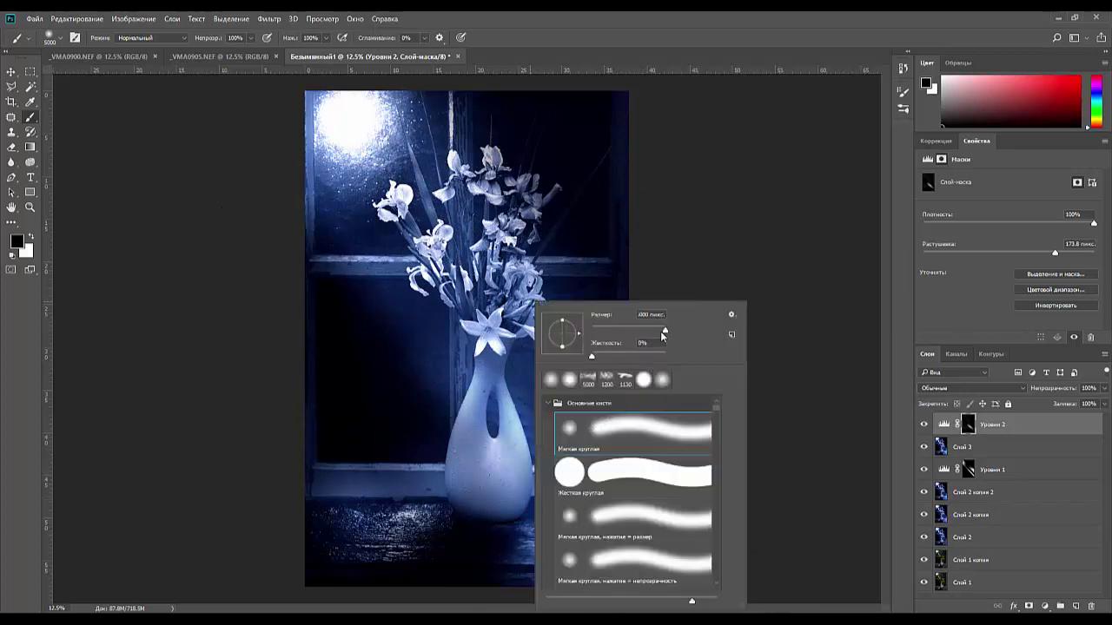
text(73)
key(Return)
right_click(590, 304)
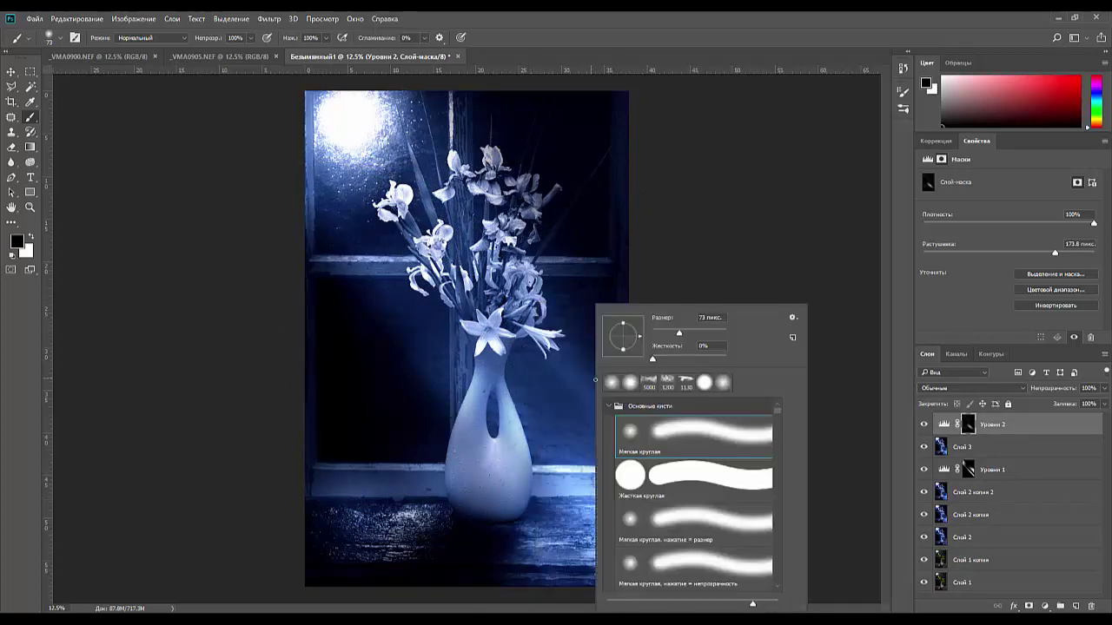
drag(678, 337, 713, 337)
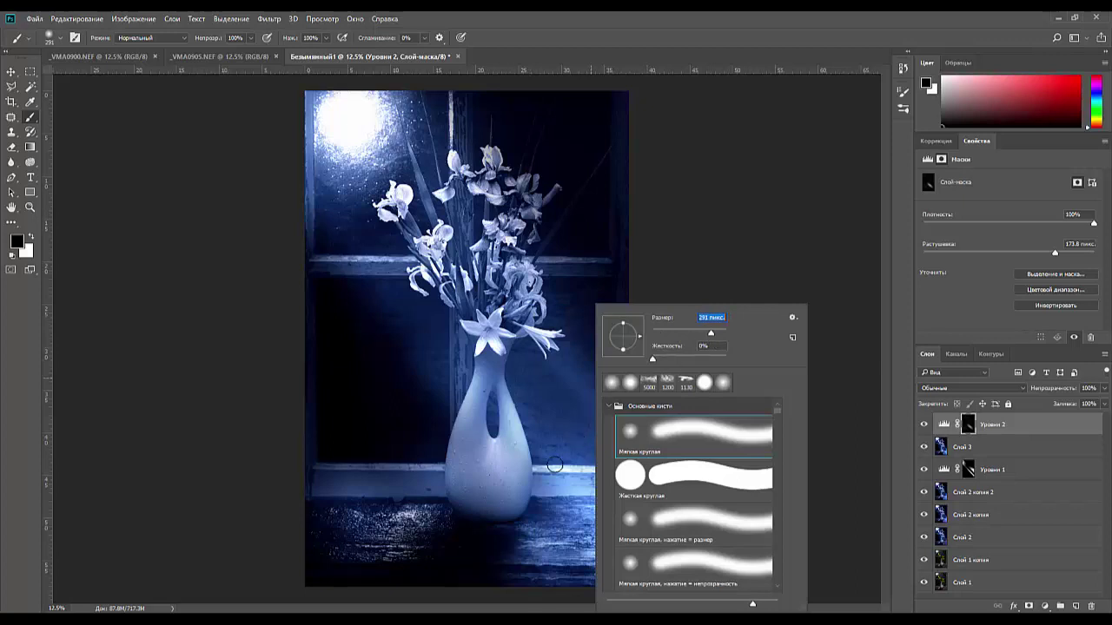
click(556, 465)
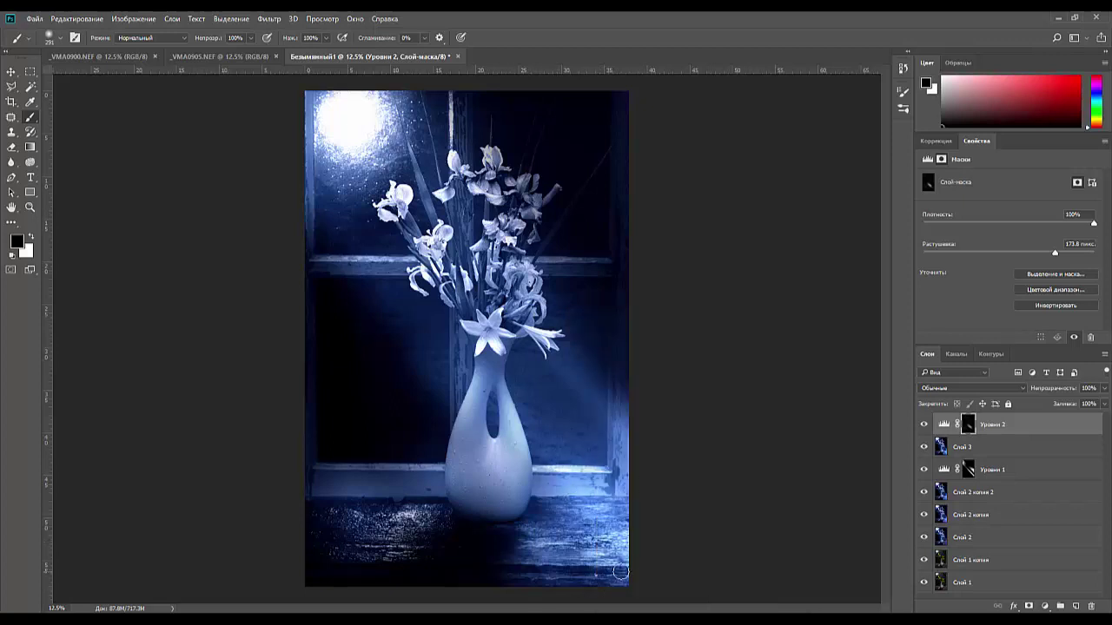
Paint white down the vase's left side on the Уровни 2 mask and tone down its lower part with black strokes.
click(32, 238)
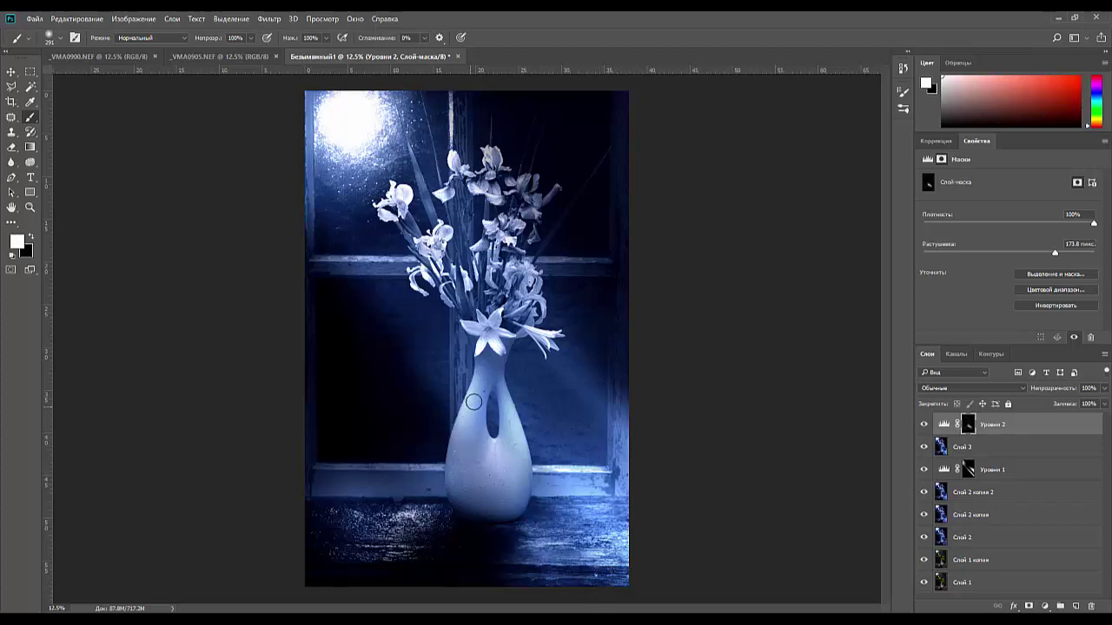
mouse_move(470, 411)
mouse_down()
mouse_move(456, 465)
mouse_move(461, 441)
mouse_move(458, 500)
mouse_up()
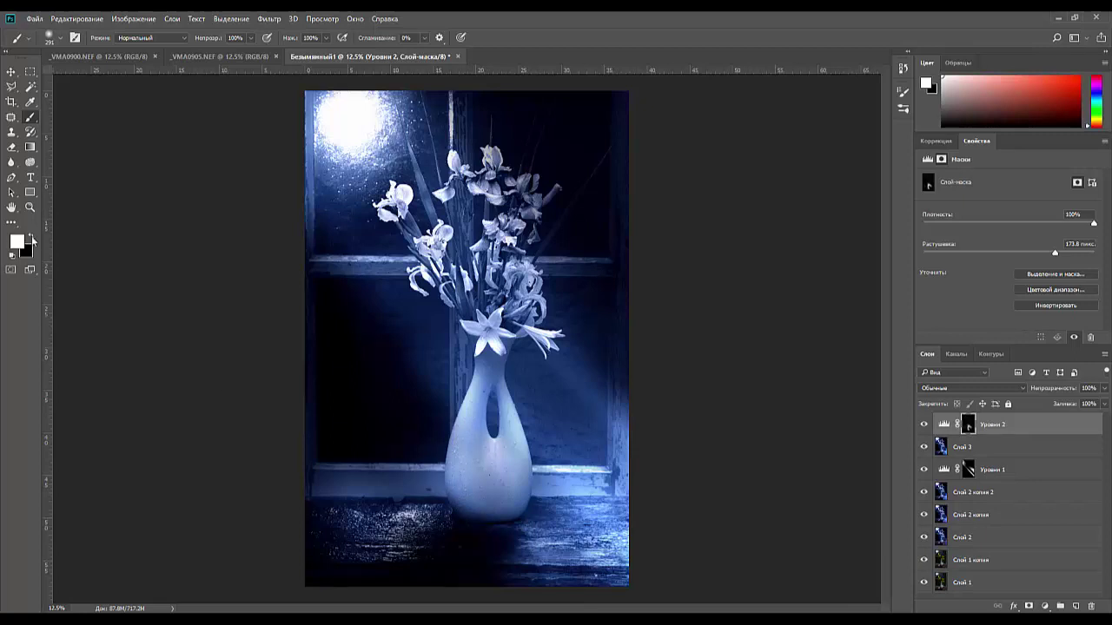
key(x)
drag(449, 445, 499, 506)
drag(452, 479, 469, 502)
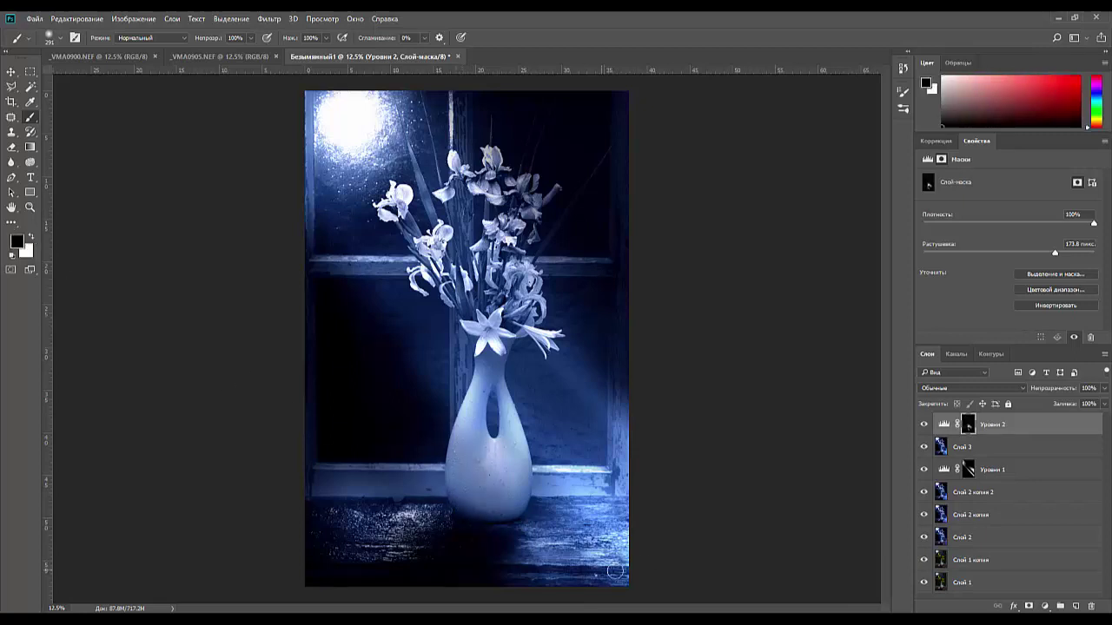
key(ctrl+minus)
key(ctrl+minus)
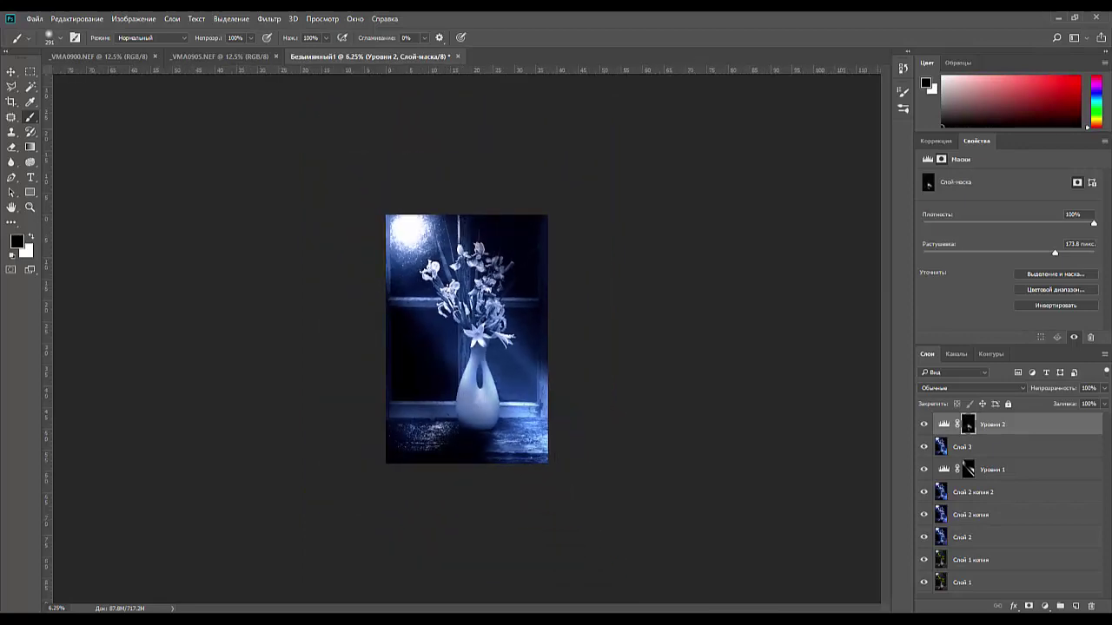
key(ctrl+plus)
key(ctrl+plus)
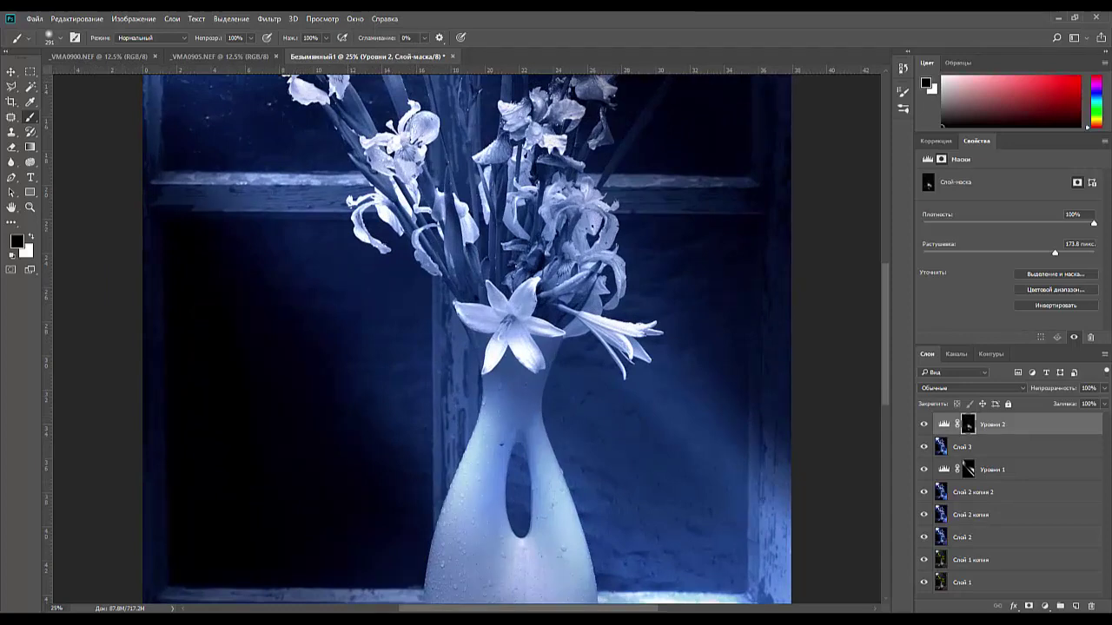
key(ctrl+minus)
key(ctrl+minus)
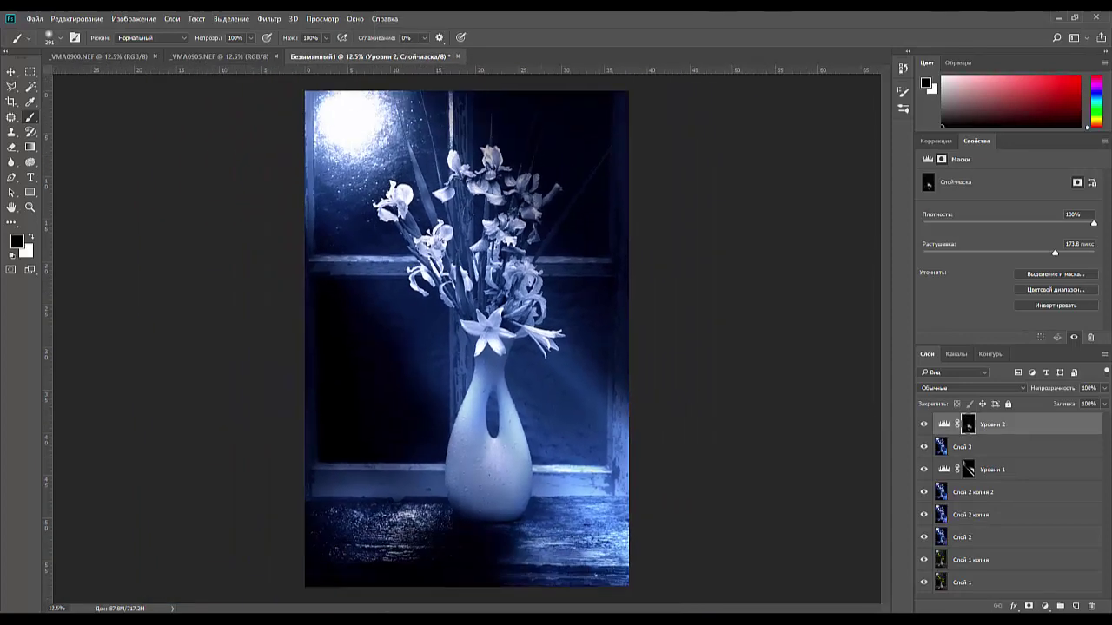
Stamp all visible layers into a new merged layer above Уровни 2.
click(1016, 426)
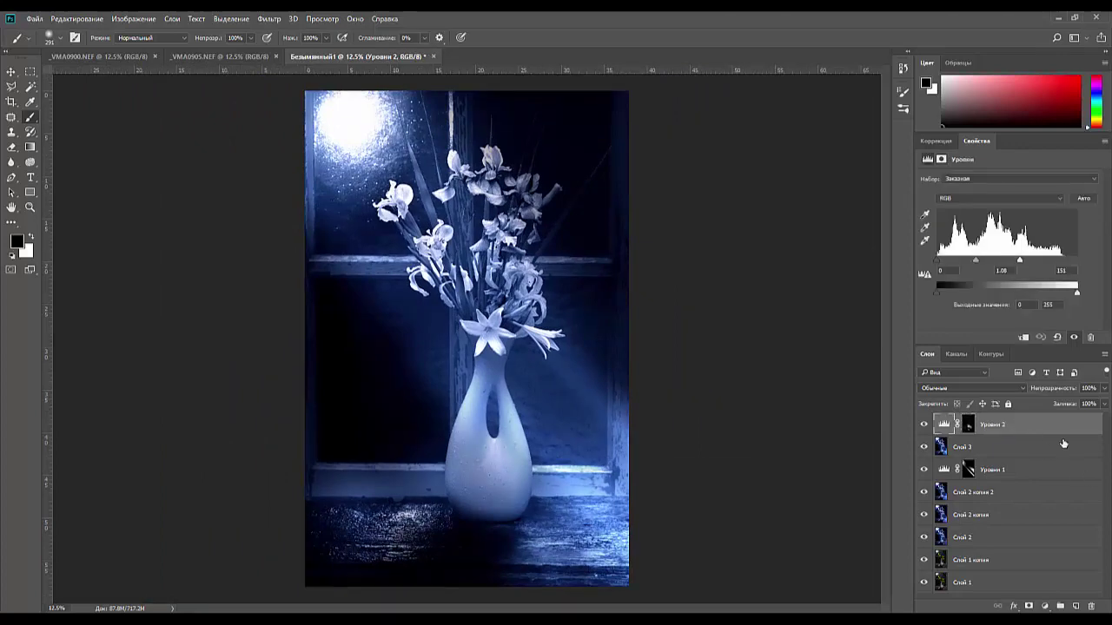
key(ctrl+alt+shift+s)
key(ctrl+shift+alt+e)
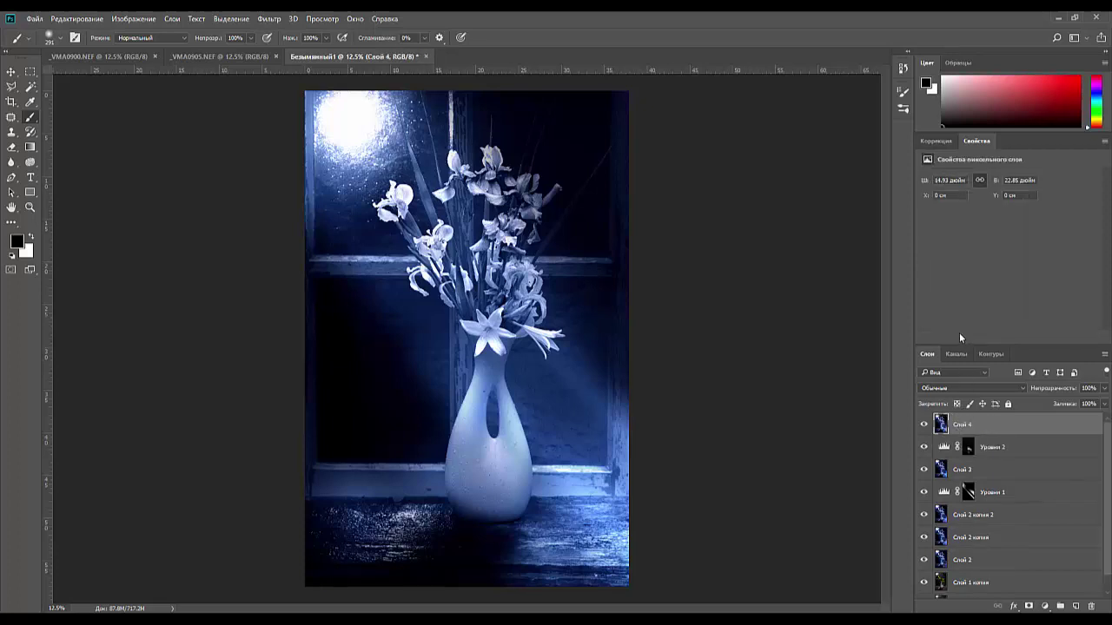
Add a Color Balance adjustment above Слой 4 with midtones at cyan-red +3, magenta-green -2 and yellow-blue +17.
click(938, 140)
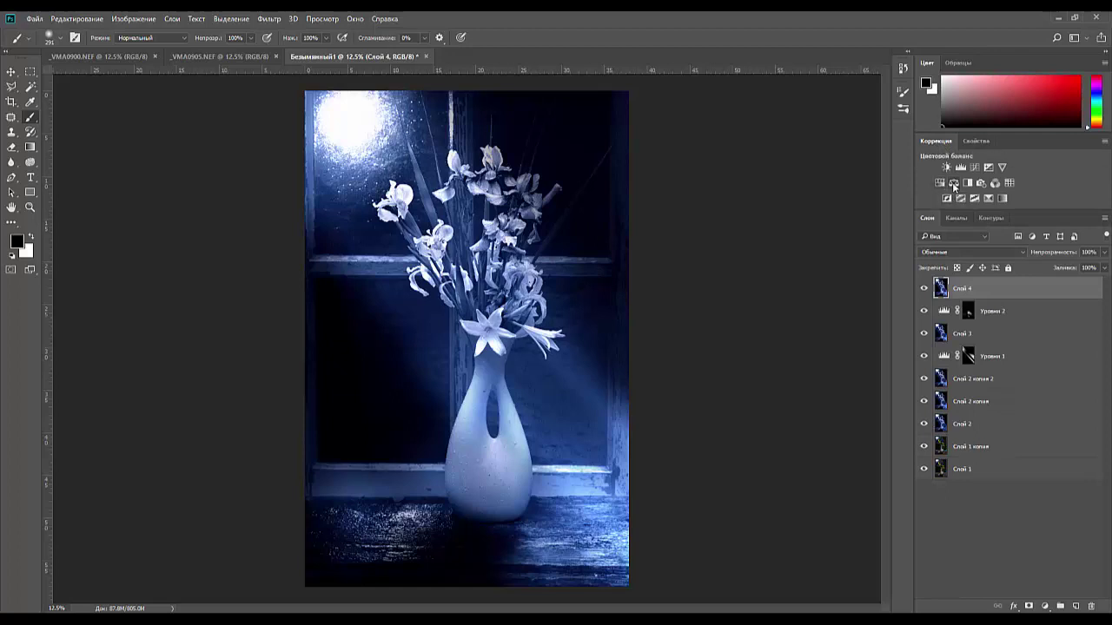
click(953, 184)
mouse_move(992, 245)
mouse_down()
mouse_move(1023, 242)
mouse_move(1005, 243)
mouse_up()
drag(991, 226, 996, 204)
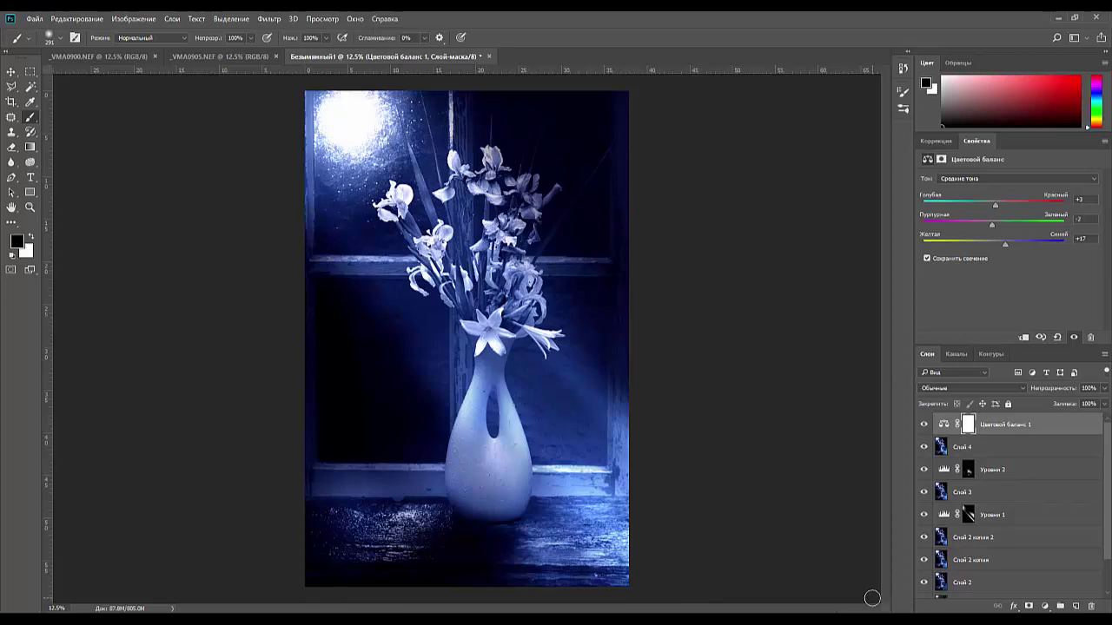
key(ctrl+minus)
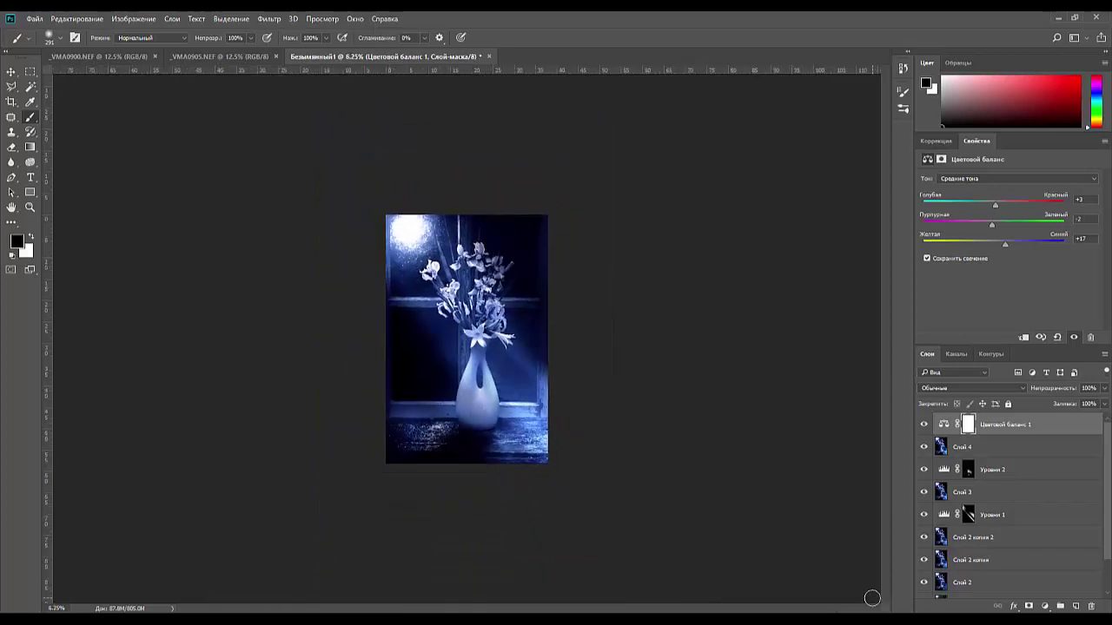